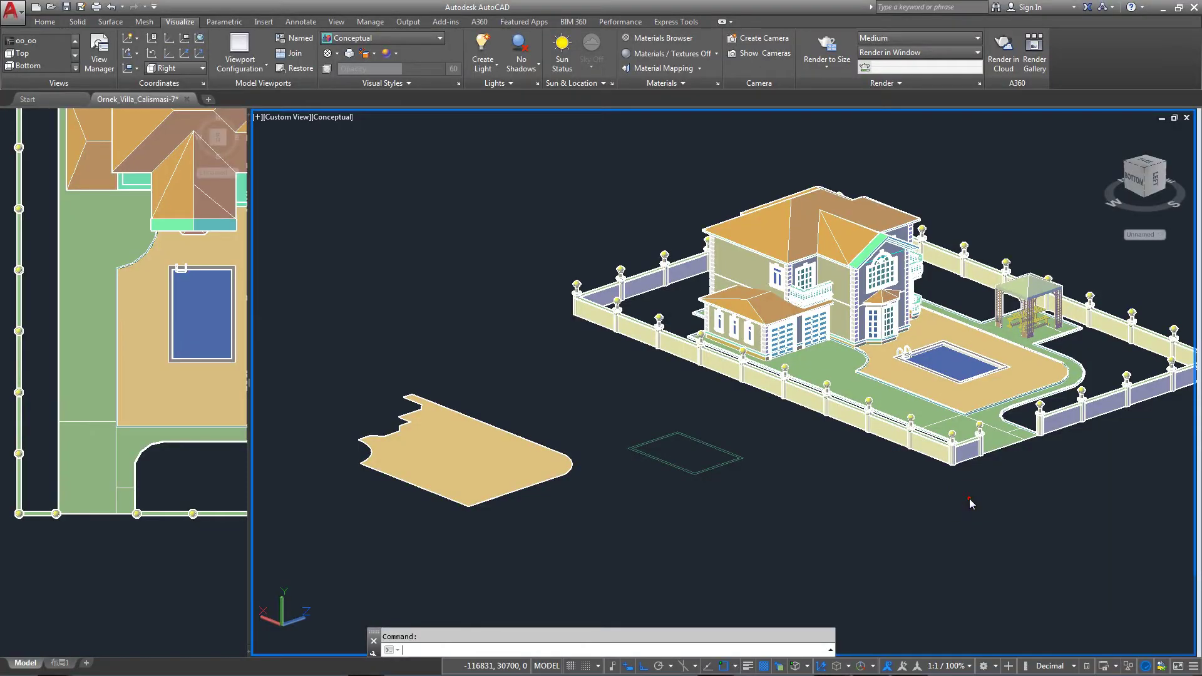
- Orbit to a top-down 3D view and erase the loose tan slab beside the villa
click(969, 498)
middle_drag(1033, 497, 814, 557)
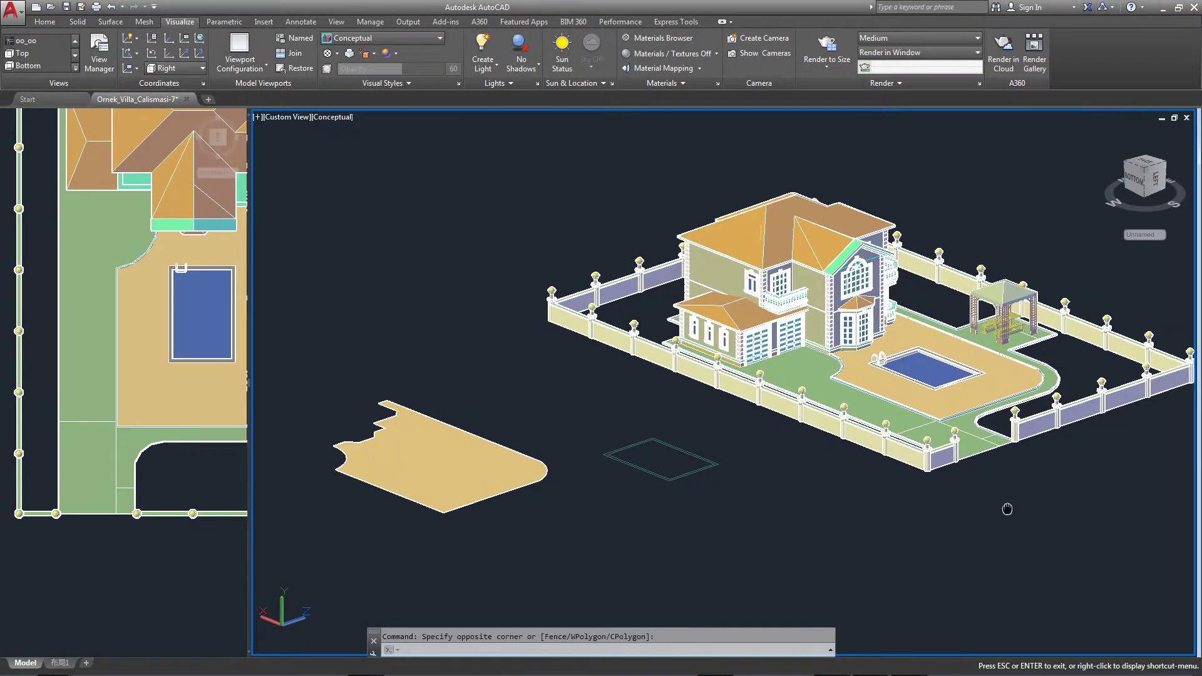
scroll(781, 490, up, 2)
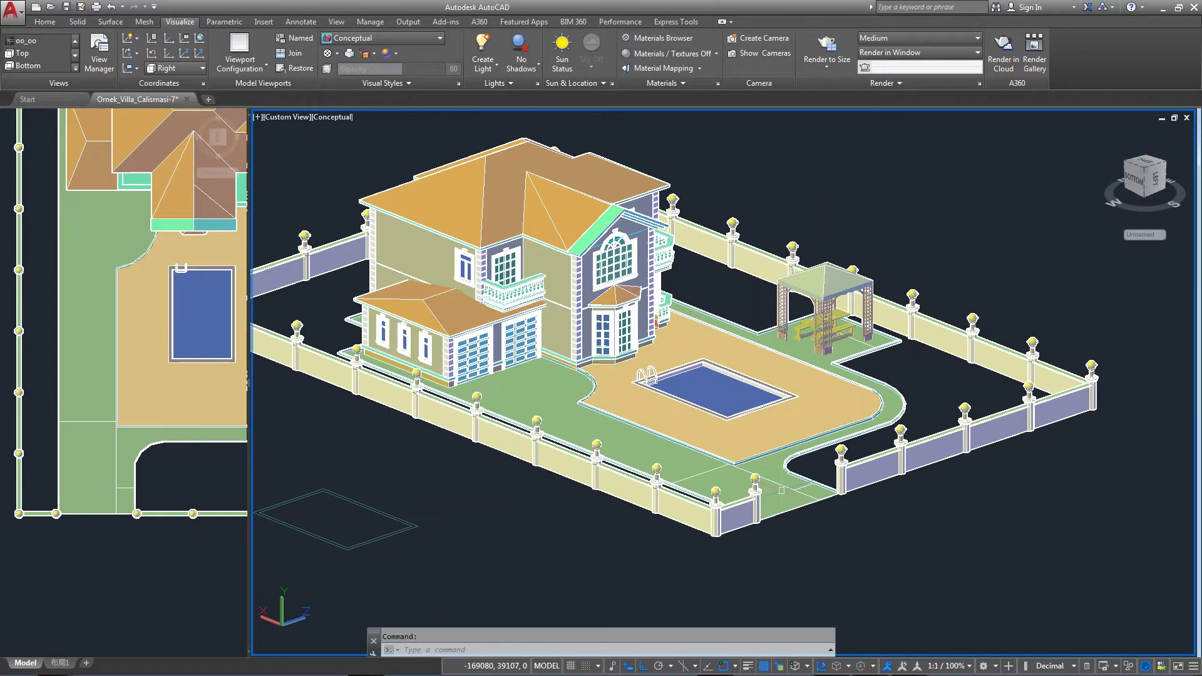
mouse_move(779, 490)
shift+middle_down()
mouse_move(745, 504)
mouse_move(776, 495)
shift+middle_up()
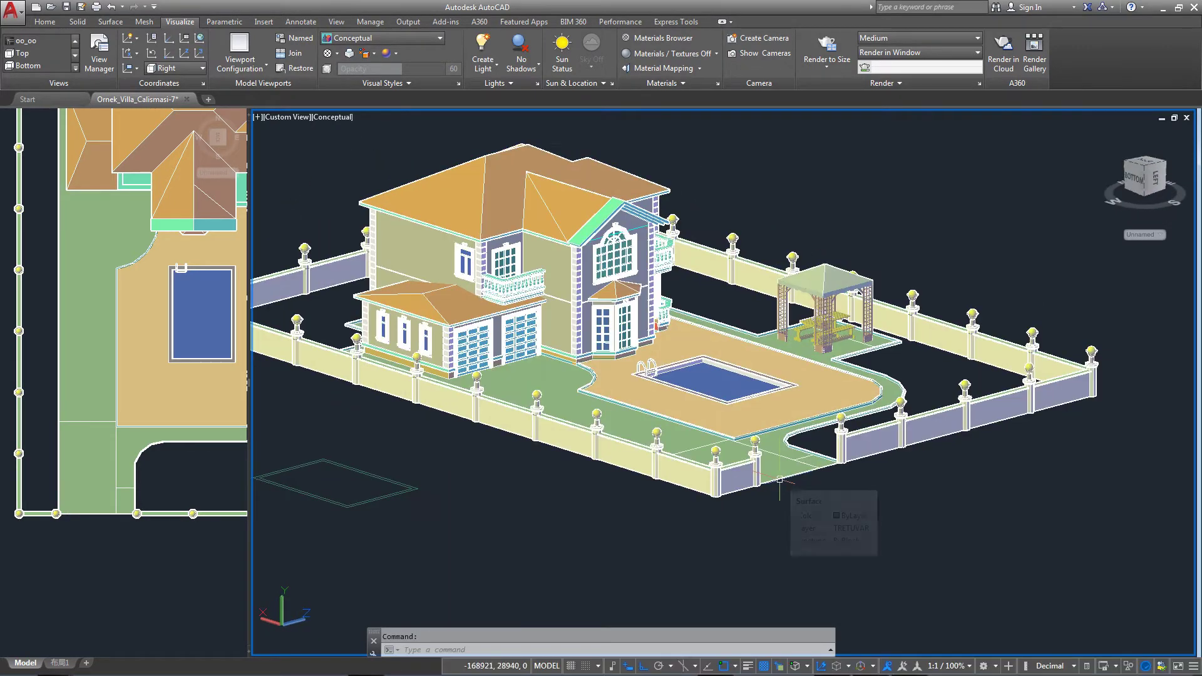
scroll(703, 483, down, 2)
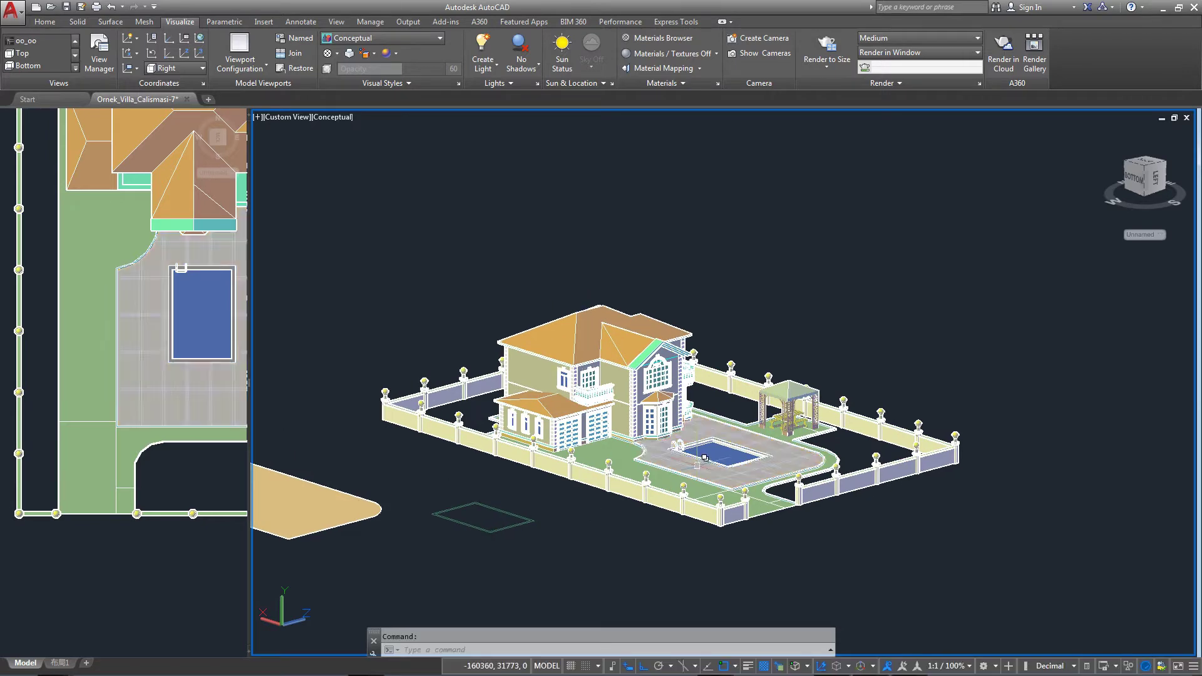
shift+middle_drag(619, 483, 744, 446)
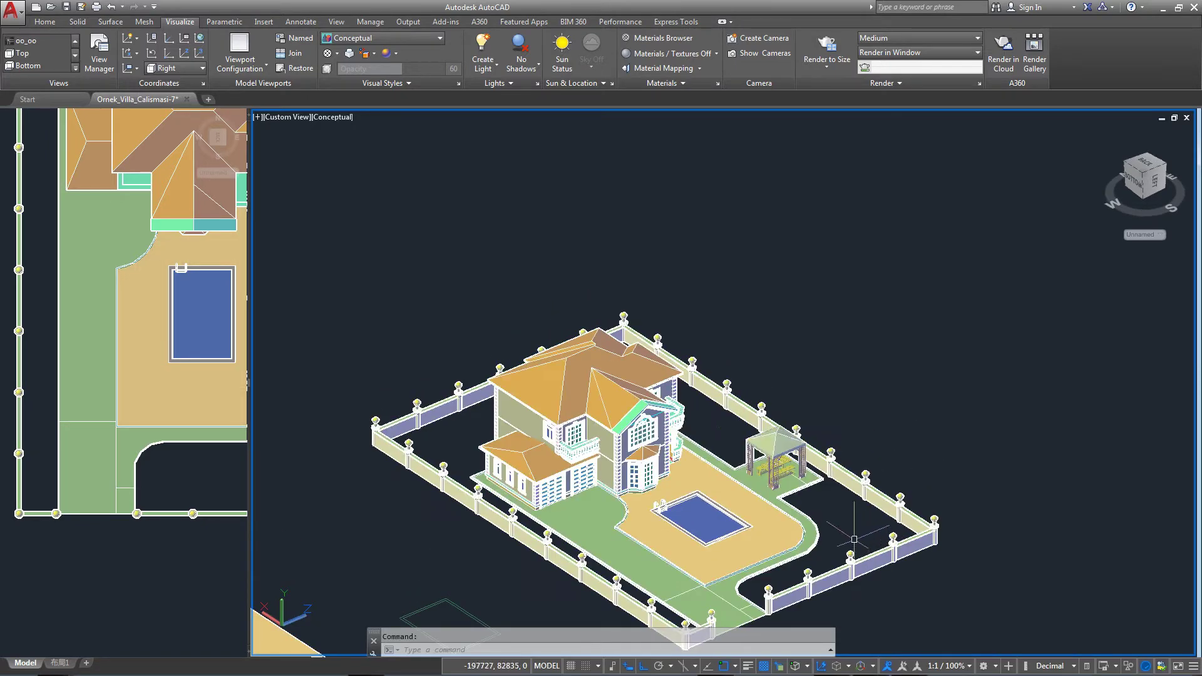
scroll(853, 538, up, 2)
scroll(846, 539, down, 3)
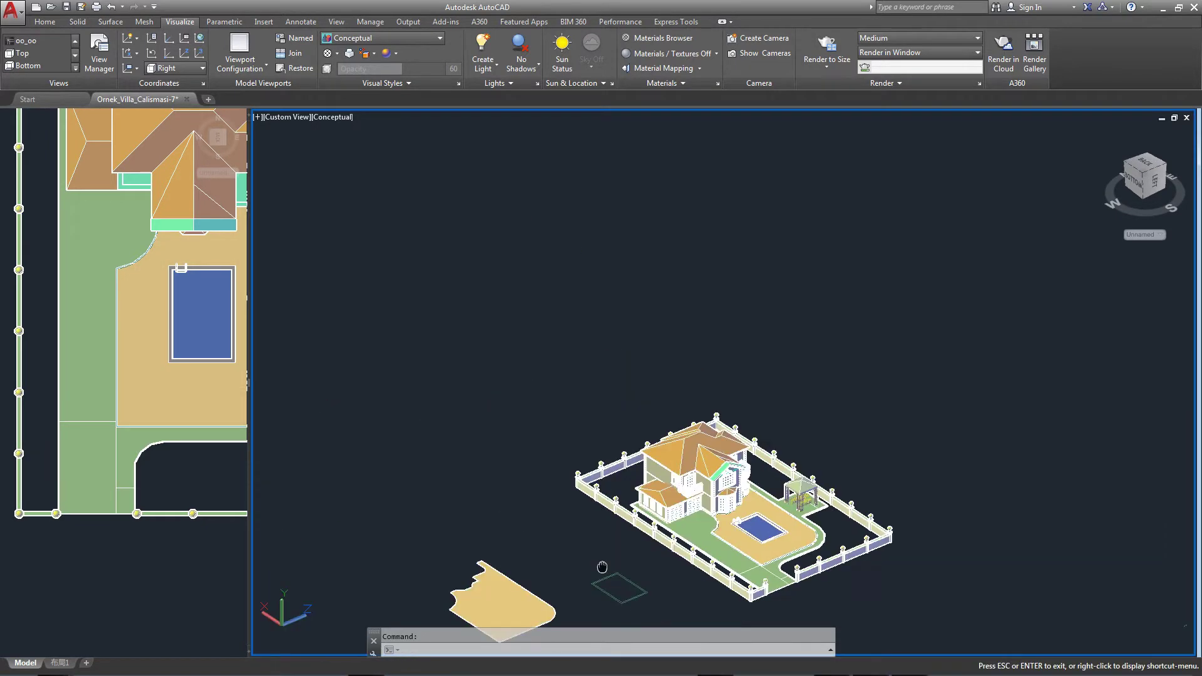
scroll(483, 450, up, 2)
scroll(483, 451, up, 2)
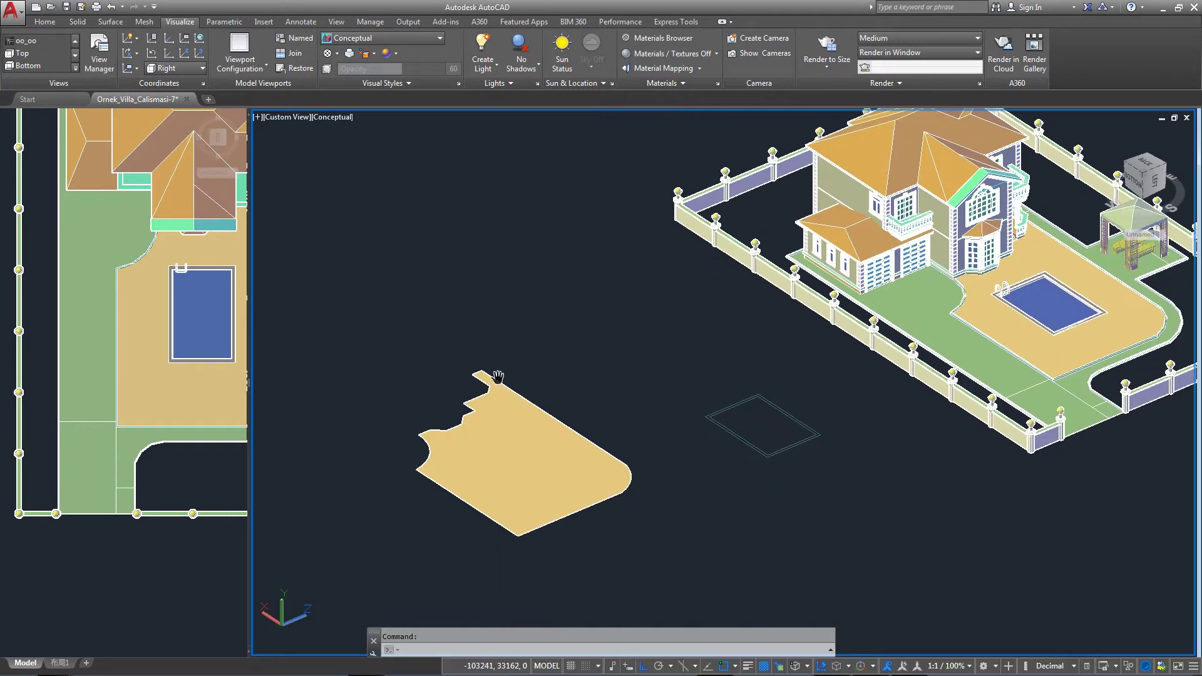
click(483, 450)
key(Delete)
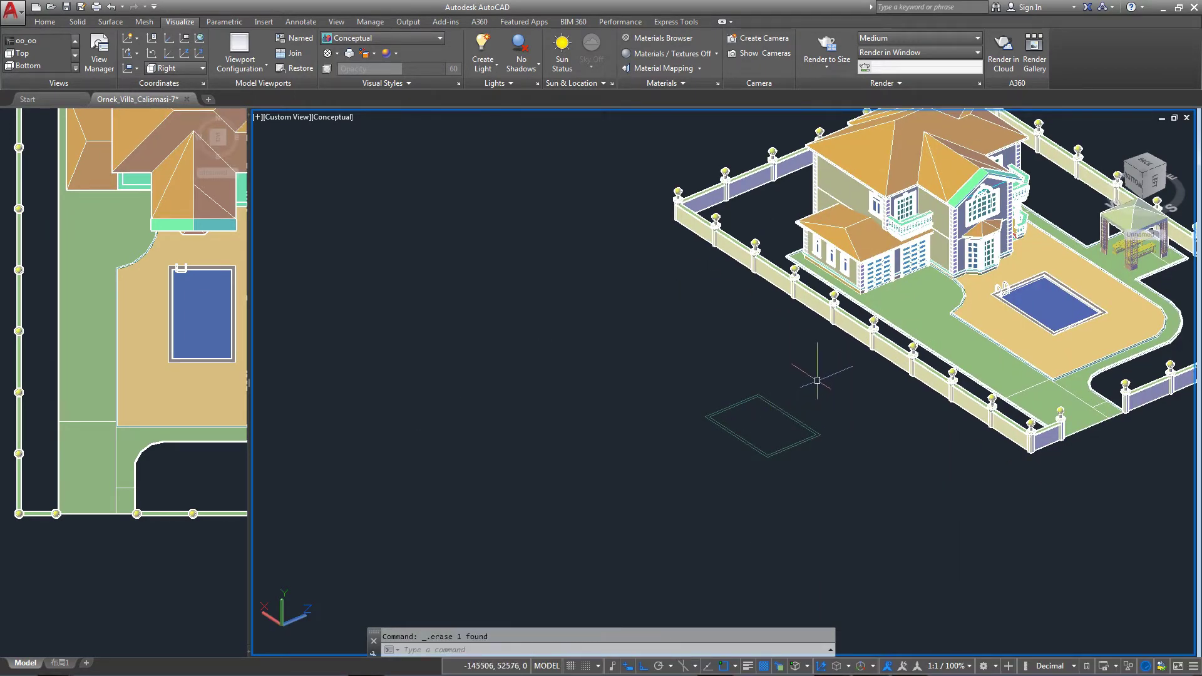
click(810, 376)
- Widen the left viewport beside the 3D view and make it active for a preset view
click(698, 496)
key(Delete)
mouse_move(837, 419)
middle_down()
mouse_move(612, 408)
mouse_move(692, 510)
mouse_move(684, 547)
mouse_move(626, 534)
middle_up()
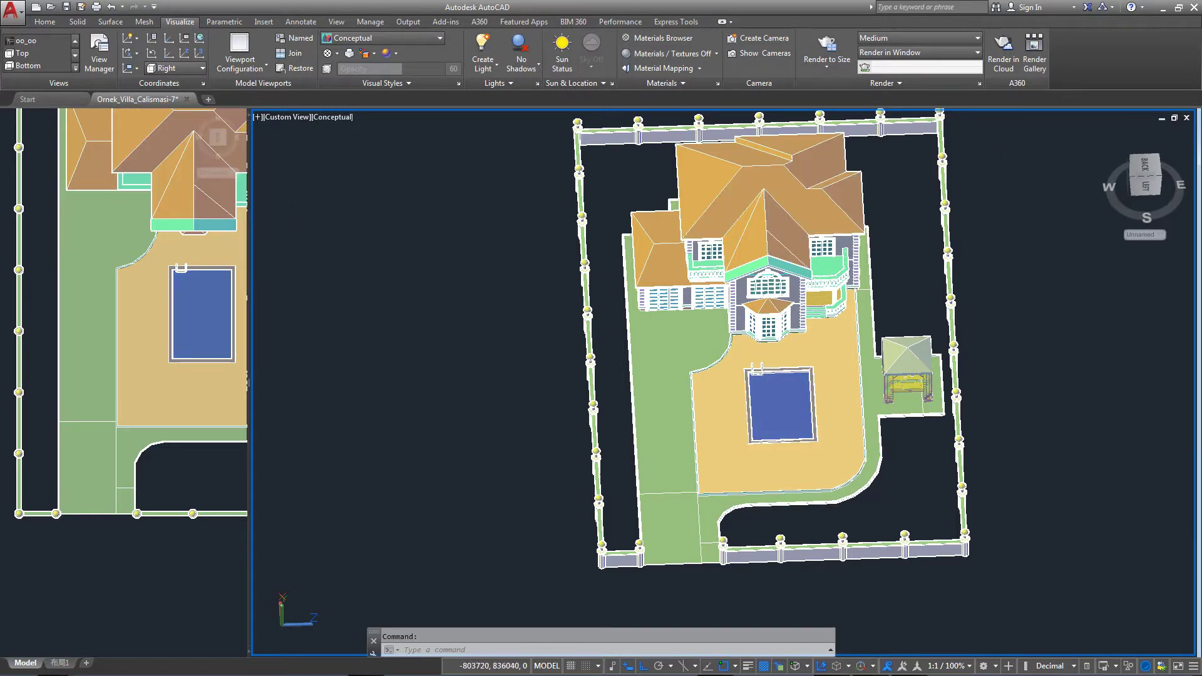
drag(251, 245, 606, 257)
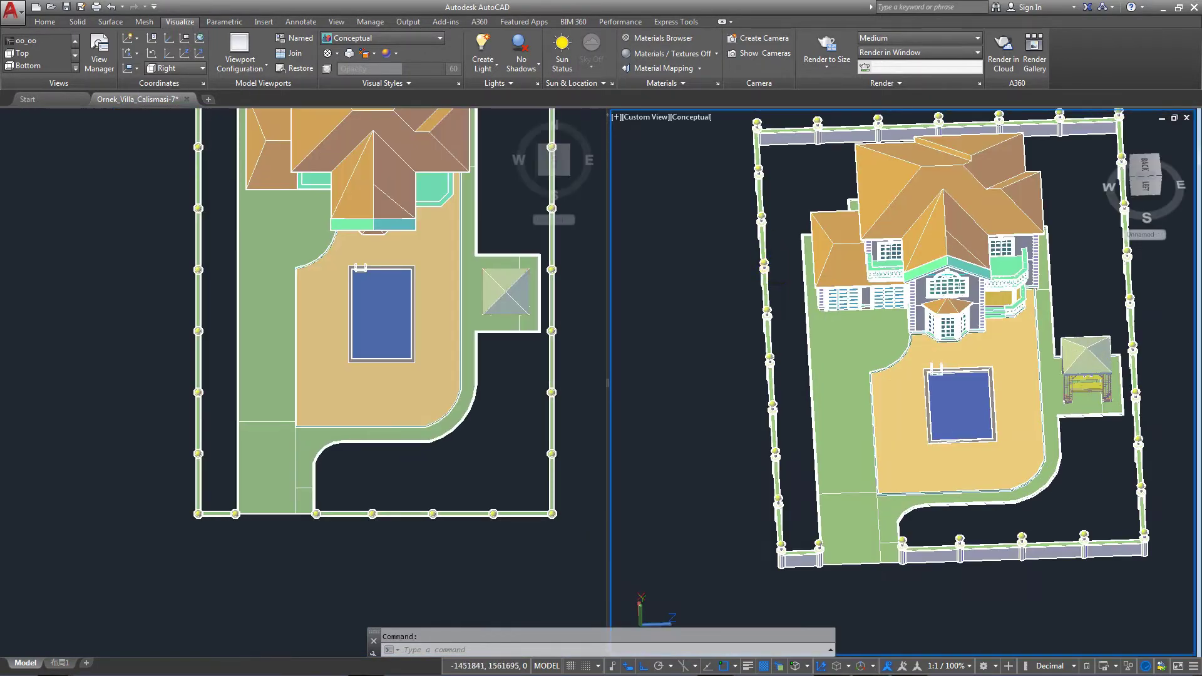
middle_drag(774, 283, 923, 310)
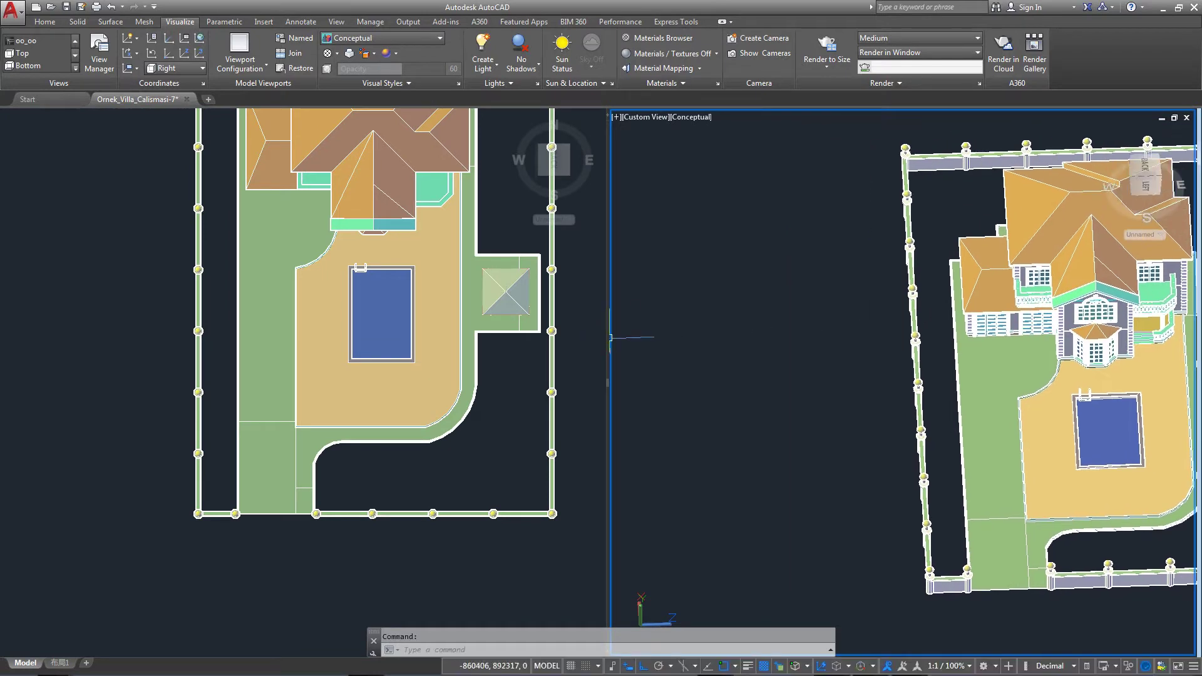
drag(611, 338, 669, 338)
click(44, 118)
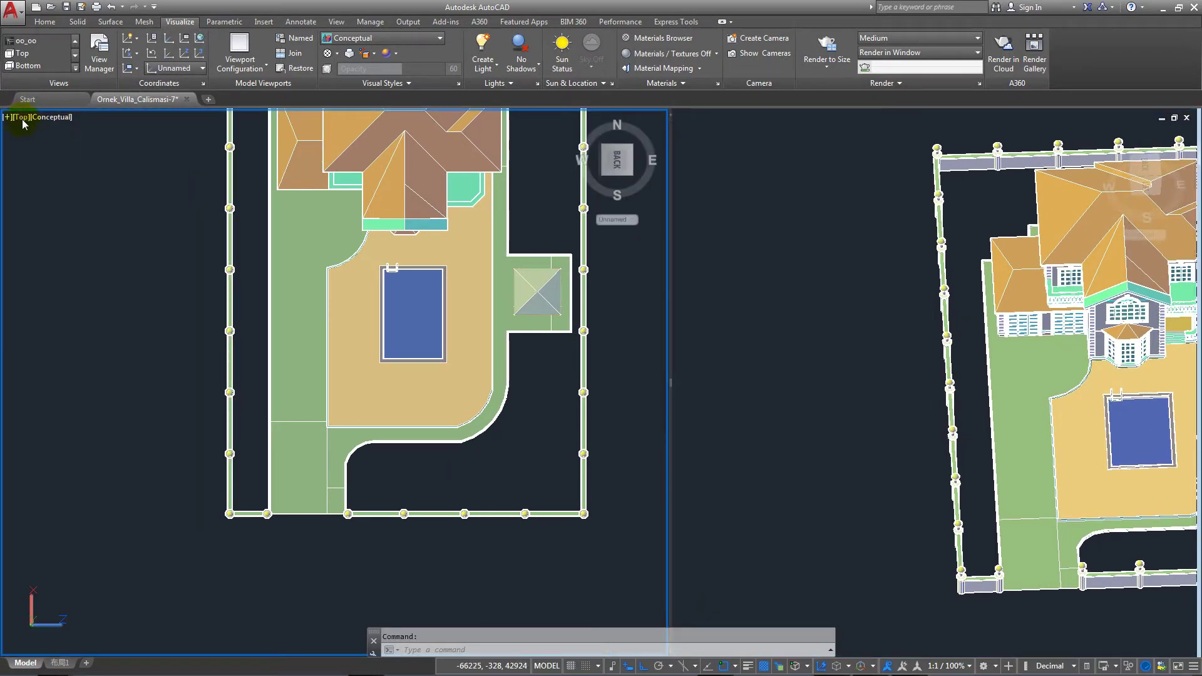
click(21, 117)
- Set the left viewport to a Top view of the villa site
click(37, 152)
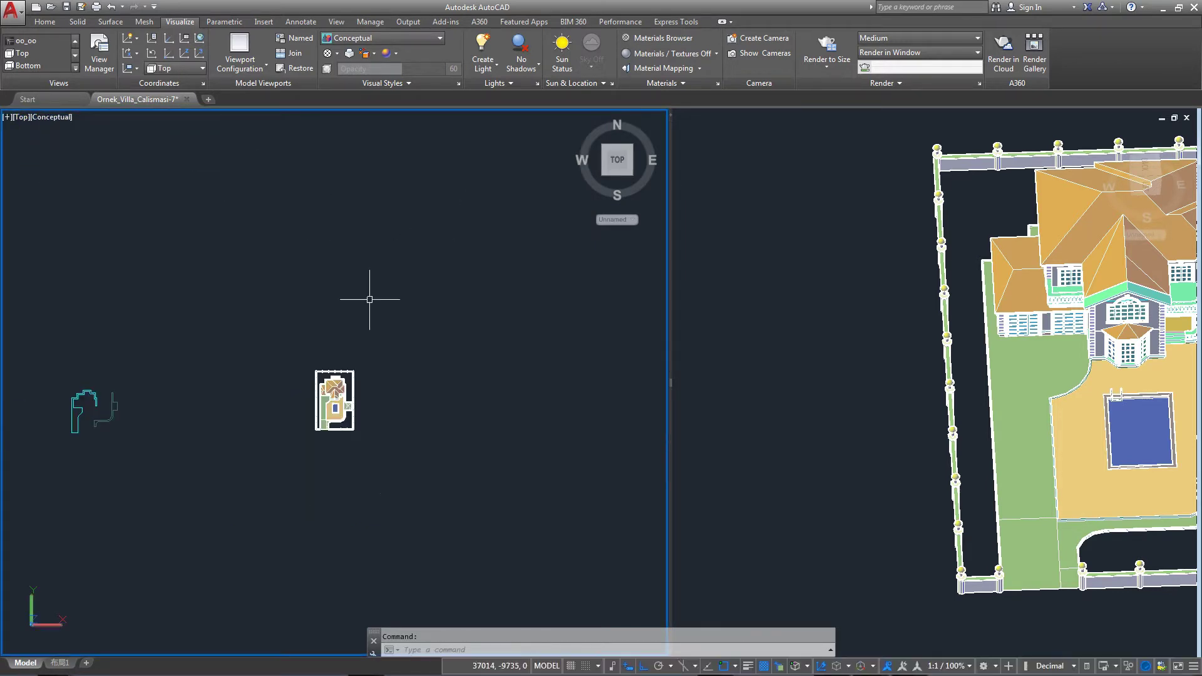
scroll(320, 423, up, 8)
scroll(322, 220, down, 1)
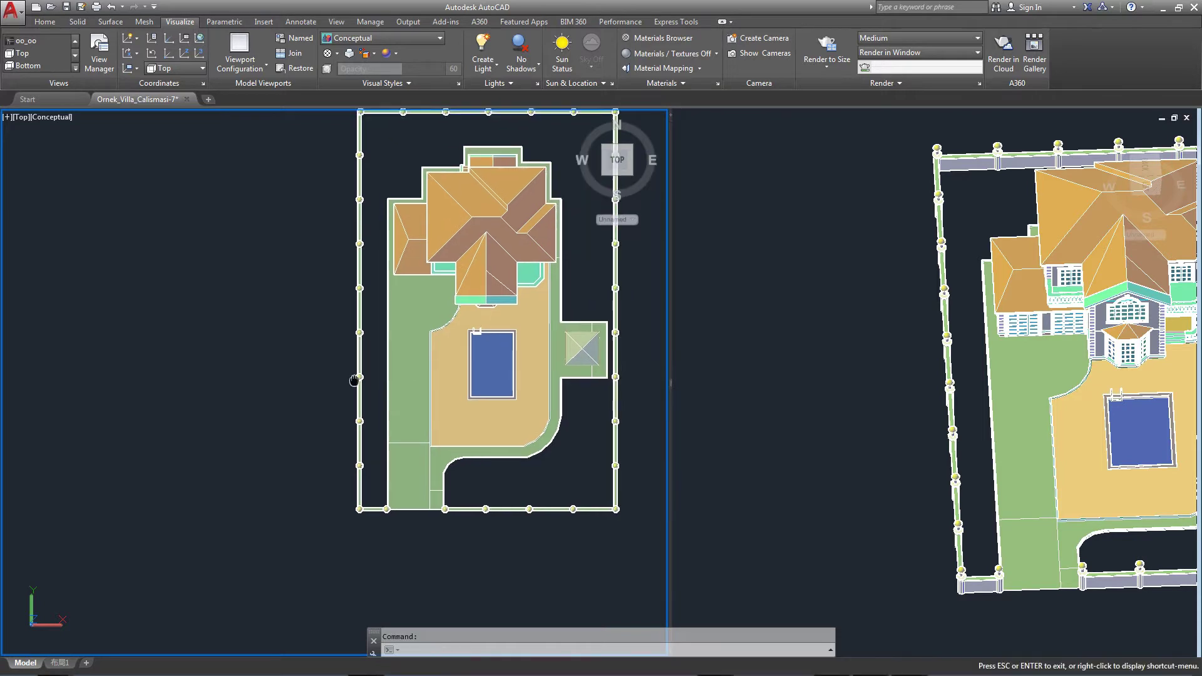
- Switch the plan viewport to the 2D Wireframe visual style
click(41, 22)
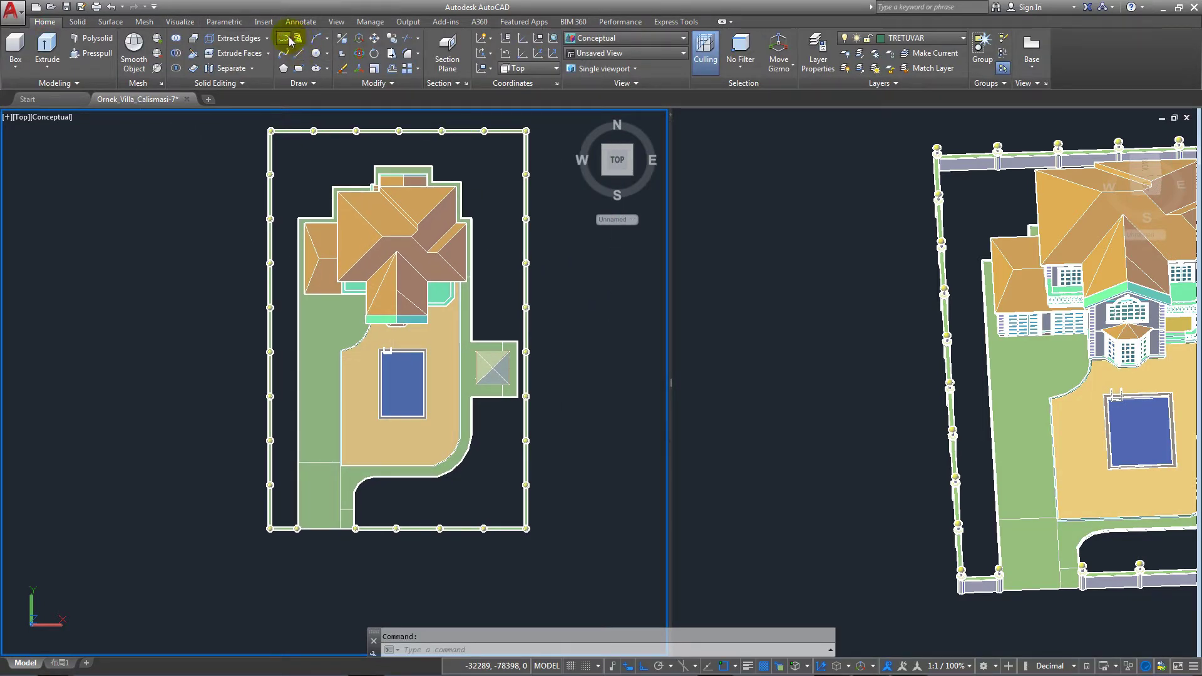
click(290, 42)
scroll(306, 527, up, 2)
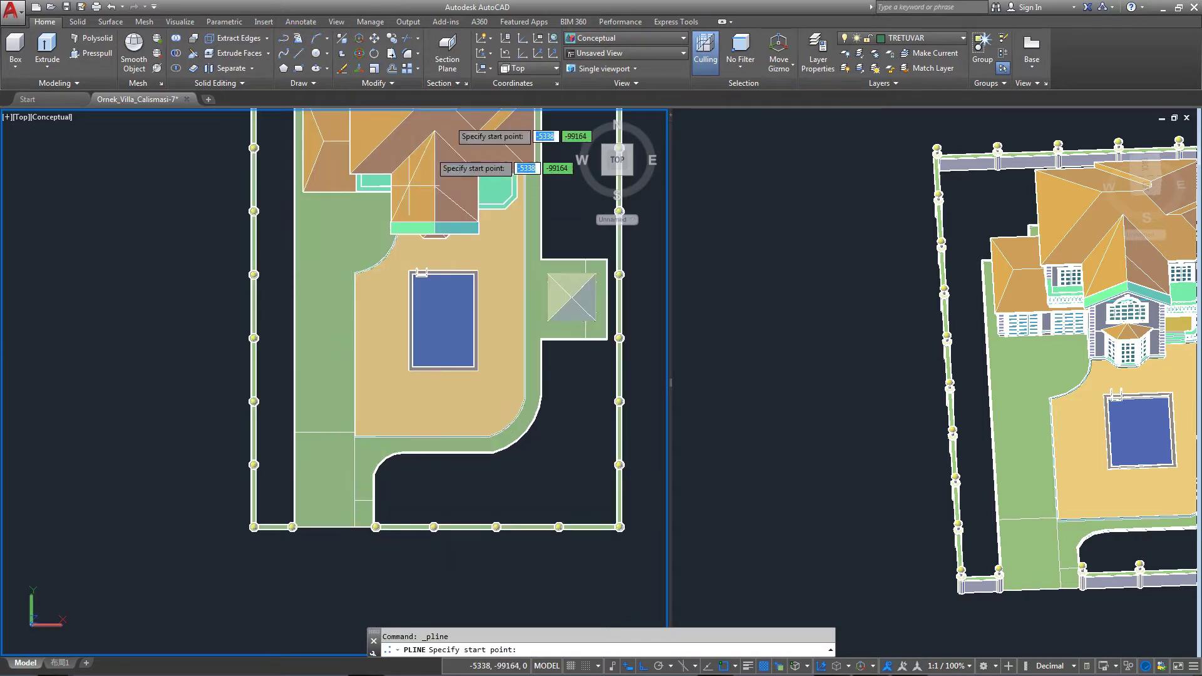
click(602, 40)
click(601, 63)
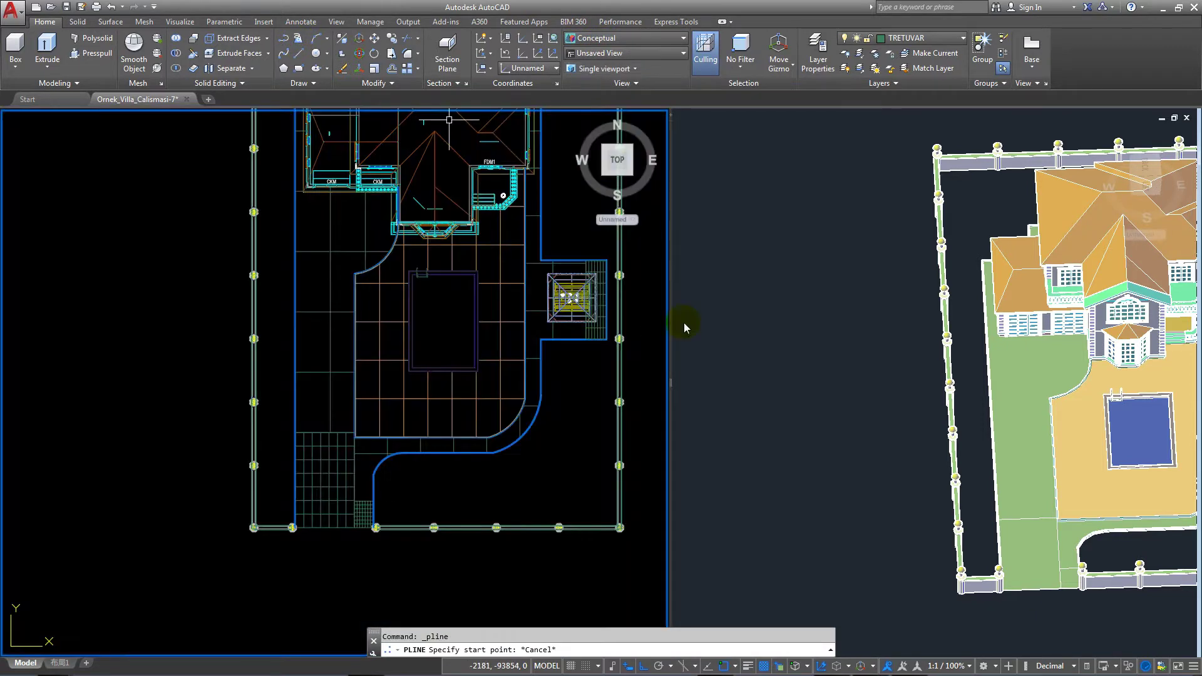
middle_drag(267, 496, 288, 538)
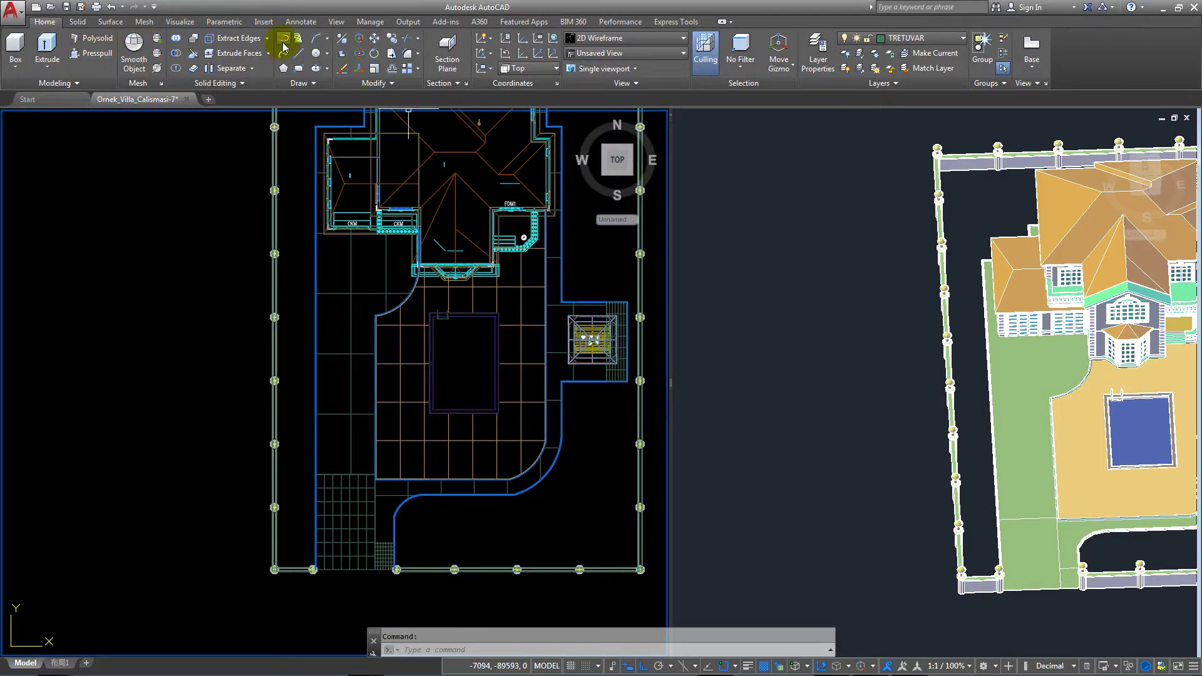
- Start a polyline with its first point at the outer corner column
click(284, 43)
scroll(301, 600, up, 3)
scroll(338, 564, up, 2)
scroll(376, 507, up, 2)
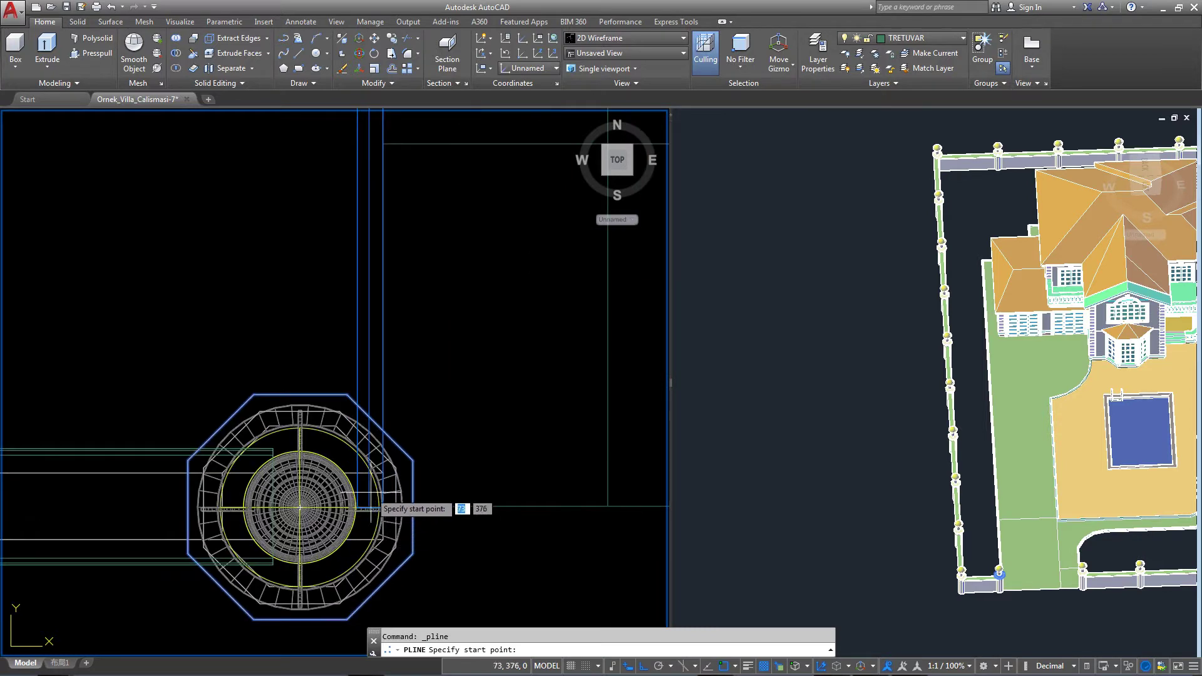
click(365, 505)
- Follow the boundary wall and add a polyline vertex at its corner
scroll(366, 505, down, 3)
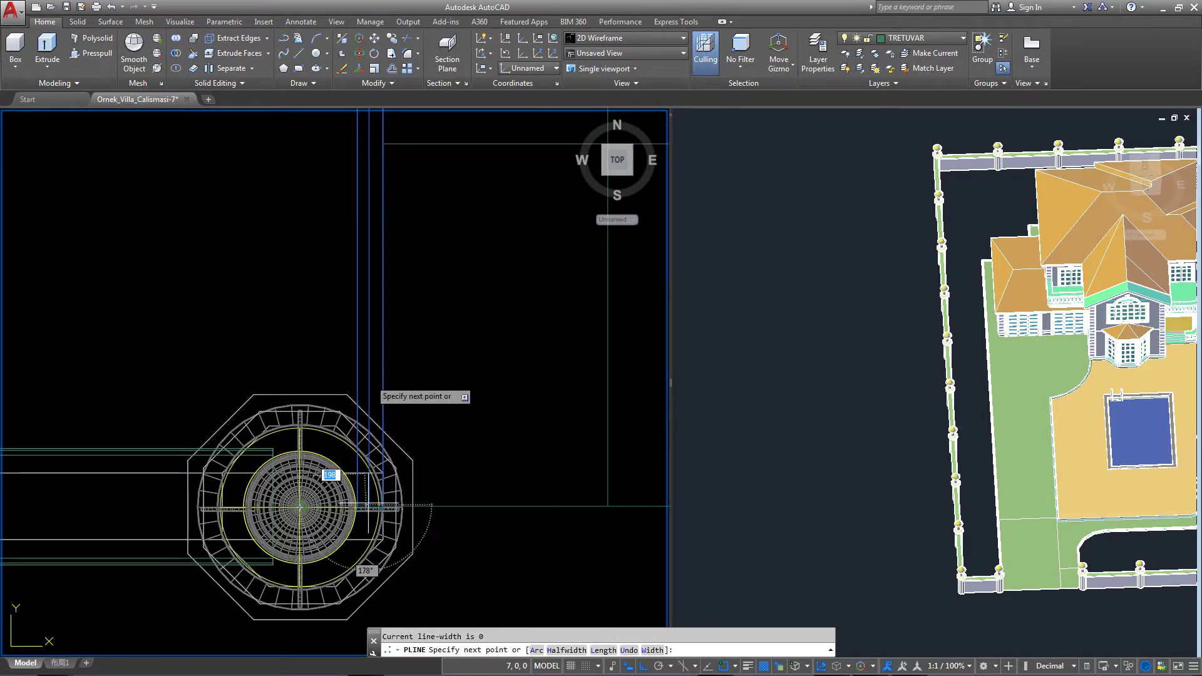
scroll(513, 257, down, 2)
mouse_move(513, 257)
middle_down()
mouse_move(359, 266)
mouse_move(376, 336)
middle_up()
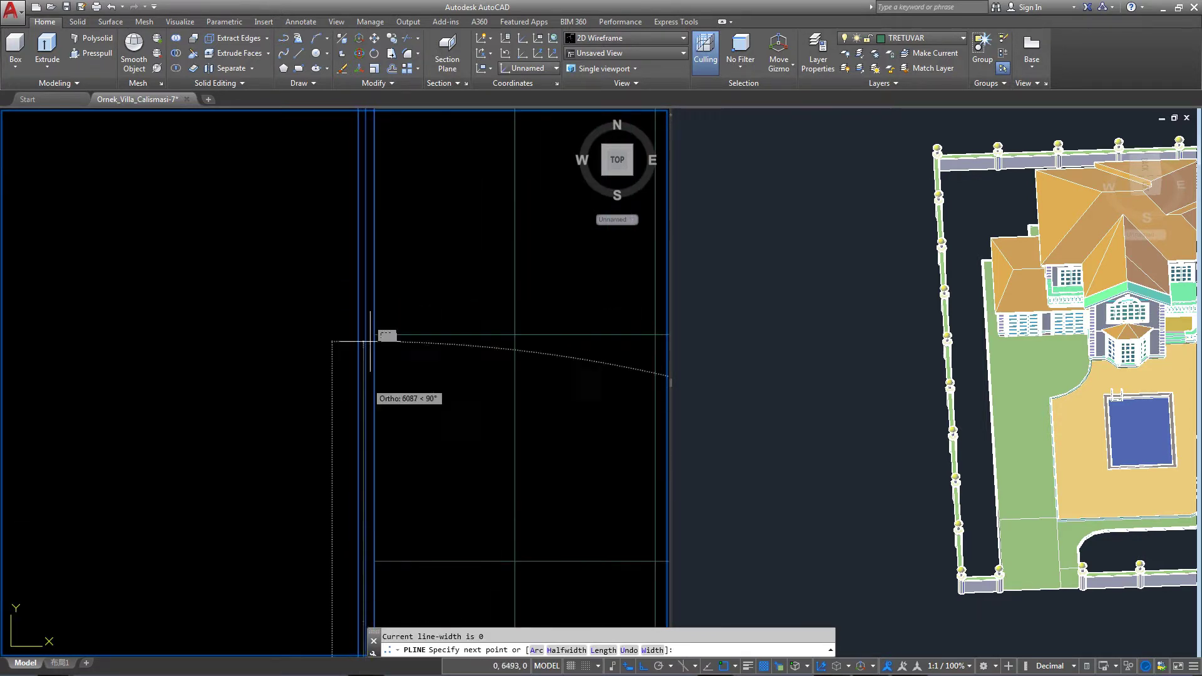
scroll(390, 193, down, 2)
middle_drag(389, 193, 368, 436)
middle_drag(390, 620, 351, 525)
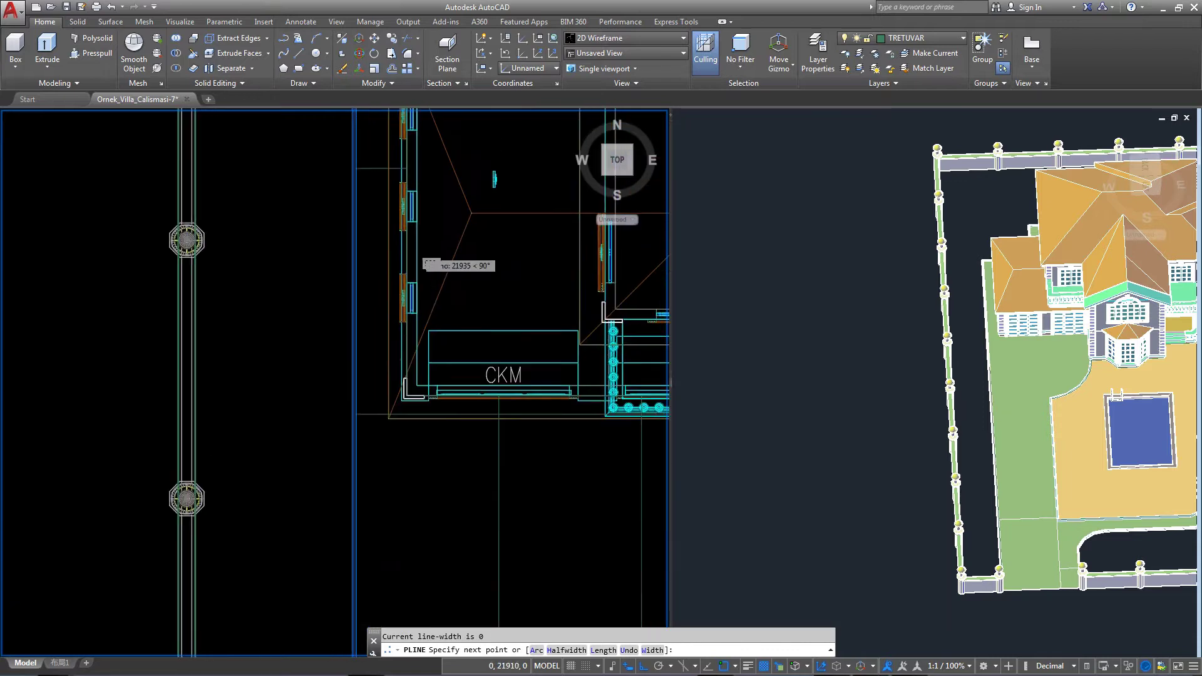
middle_drag(438, 251, 446, 183)
middle_drag(363, 251, 377, 417)
scroll(332, 275, up, 2)
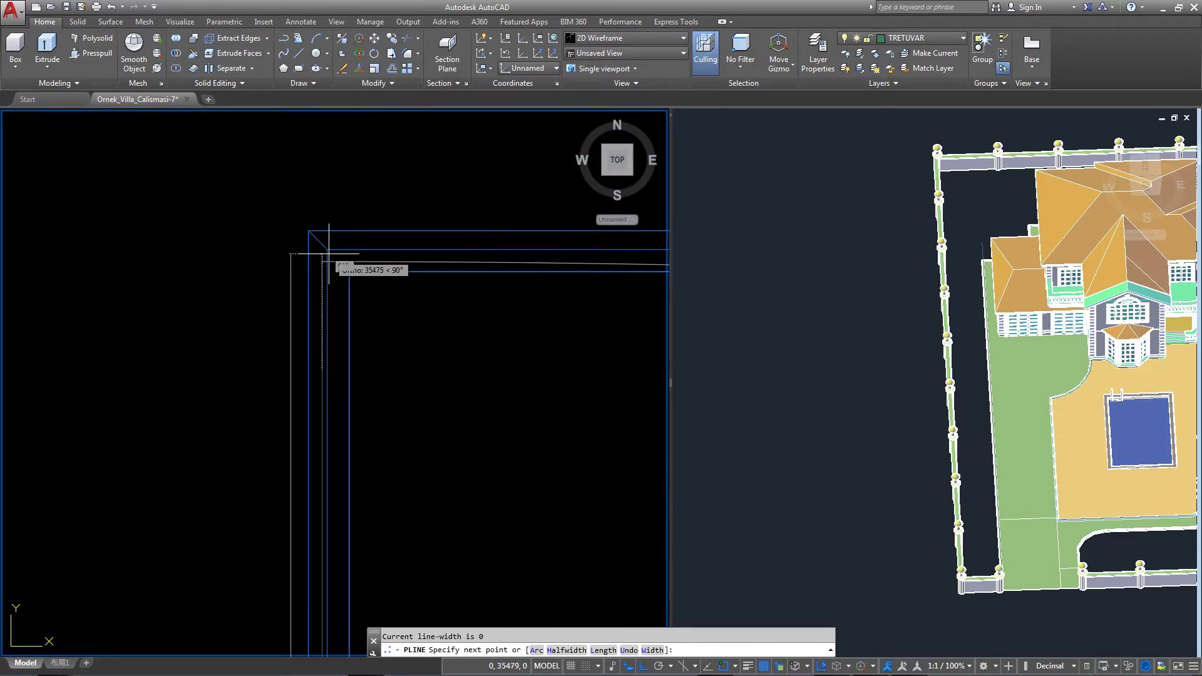
click(331, 276)
- Add the next polyline vertex at the following outer wall corner
scroll(457, 271, down, 3)
middle_drag(457, 271, 167, 336)
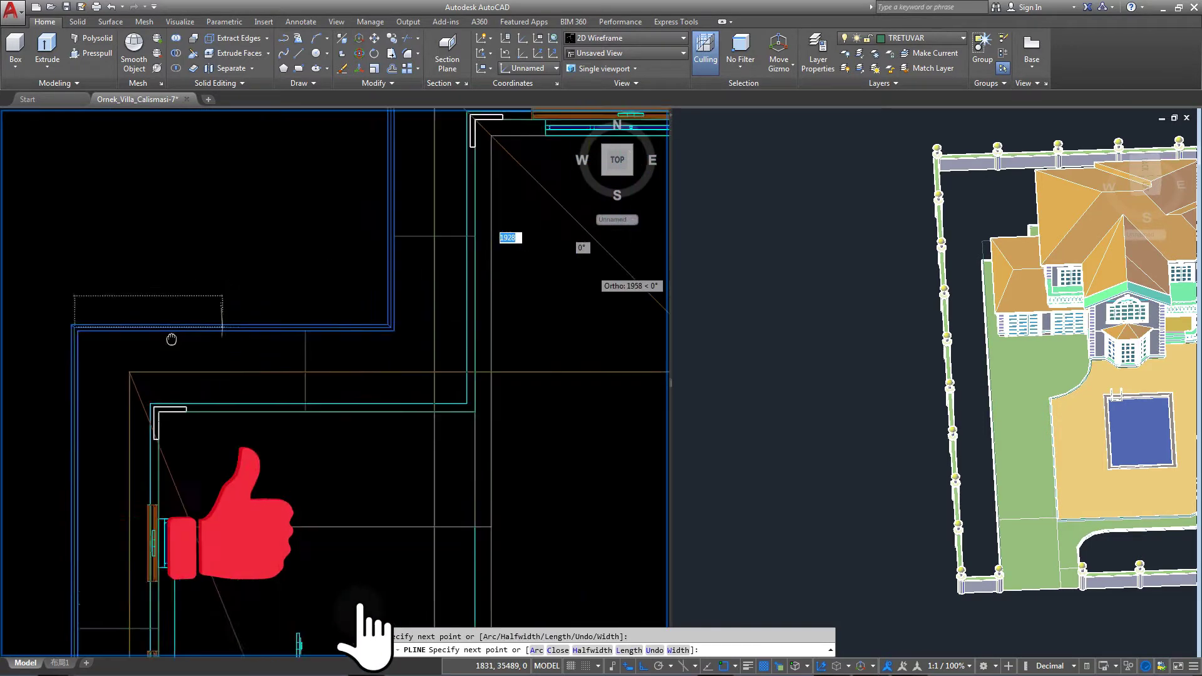
scroll(161, 341, up, 2)
scroll(301, 349, up, 1)
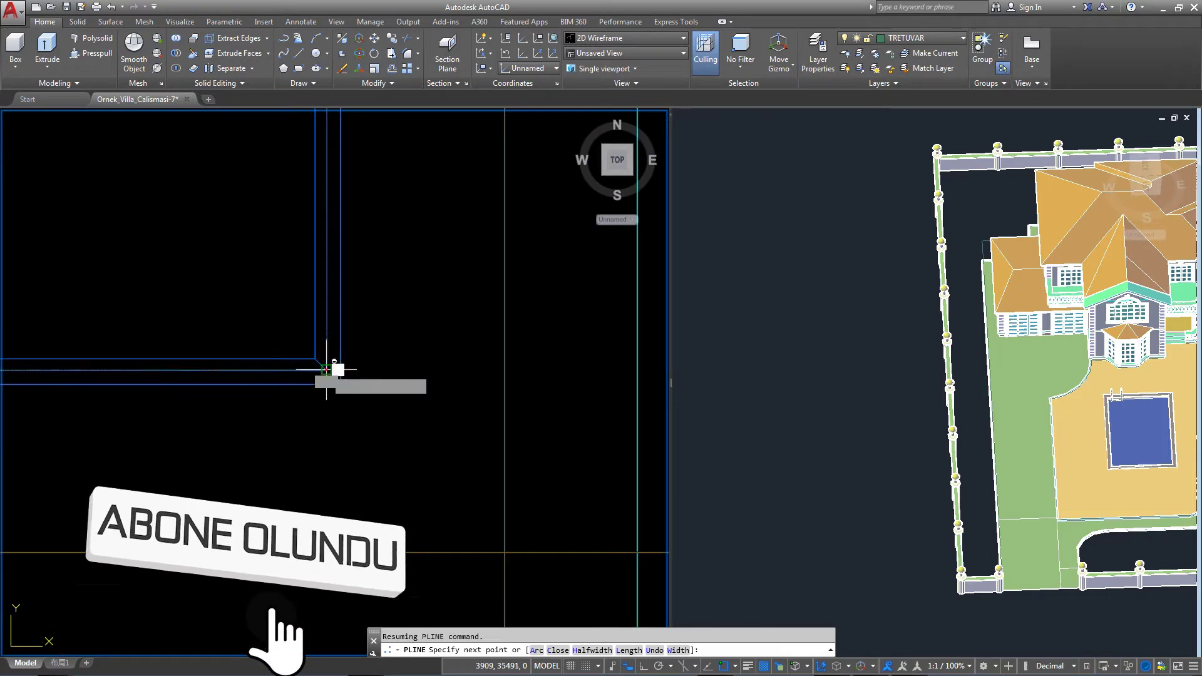
scroll(330, 368, down, 3)
scroll(242, 413, up, 3)
scroll(213, 385, down, 3)
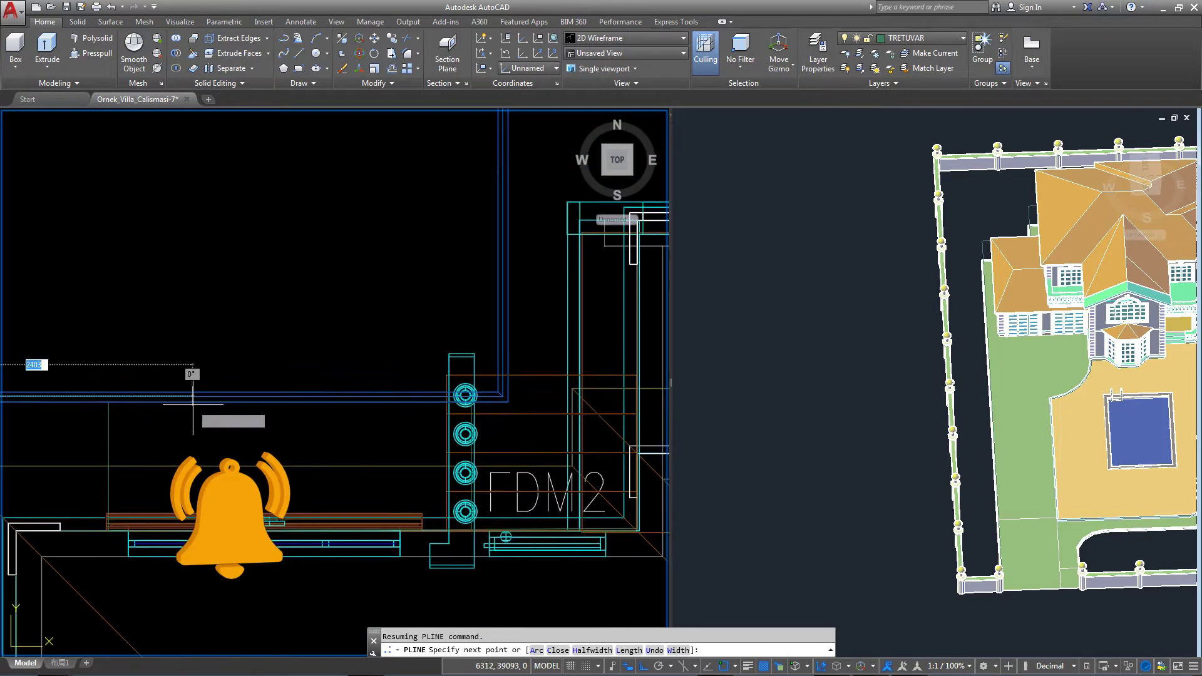
scroll(536, 349, up, 3)
scroll(545, 368, down, 3)
scroll(288, 399, up, 3)
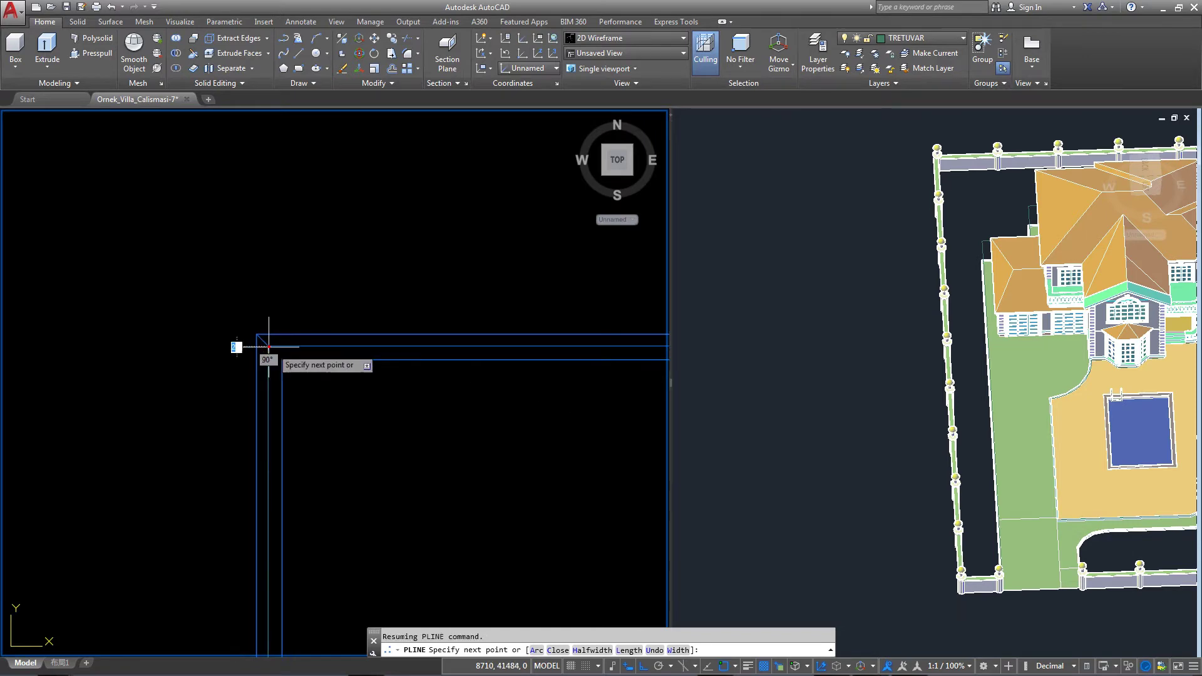
scroll(450, 308, down, 3)
scroll(309, 260, up, 3)
scroll(328, 295, down, 1)
scroll(320, 463, up, 2)
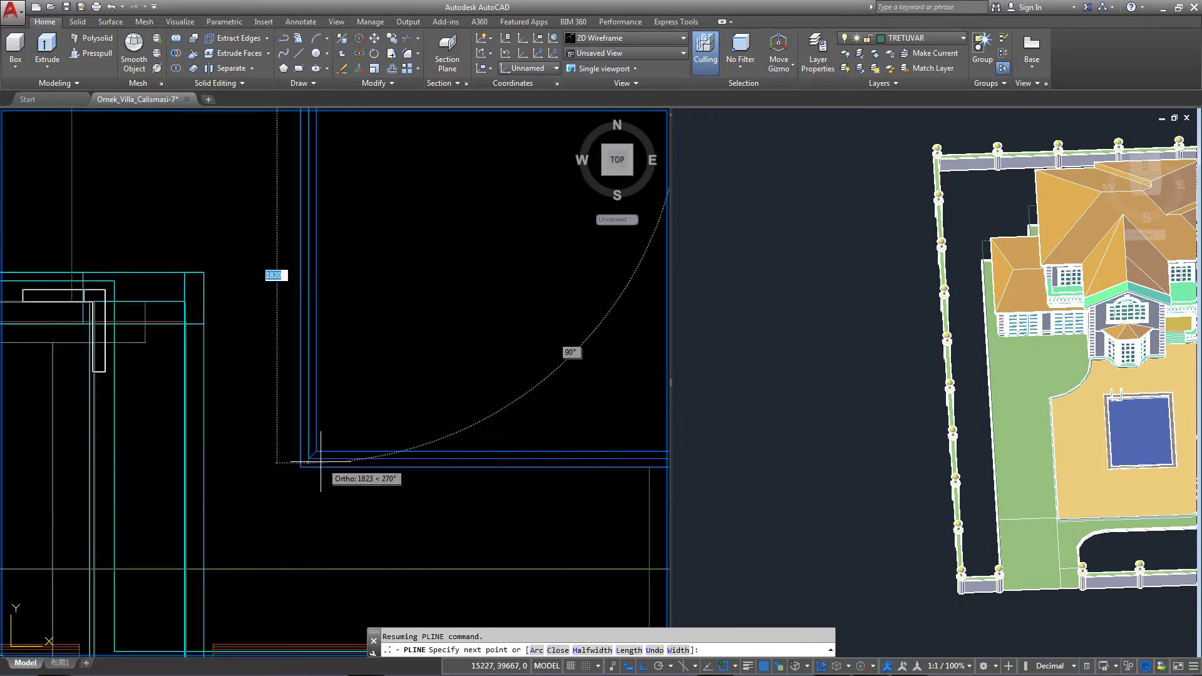
scroll(317, 456, down, 3)
mouse_move(464, 363)
middle_down()
mouse_move(440, 521)
mouse_move(319, 233)
middle_up()
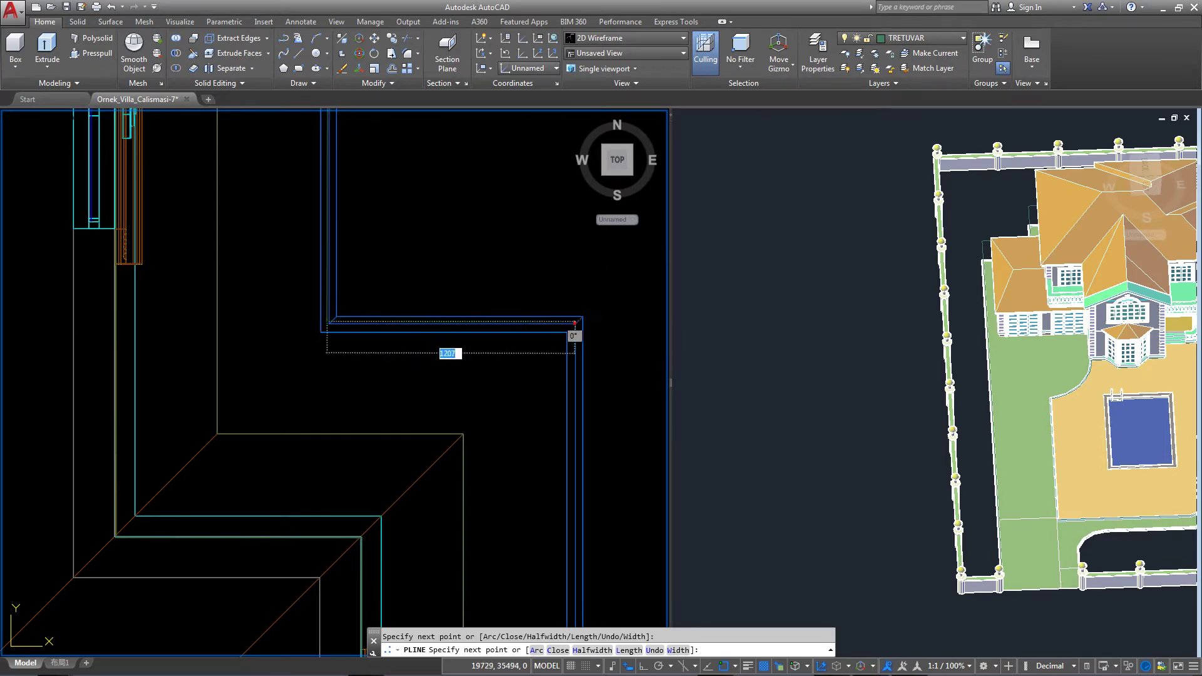
scroll(430, 569, down, 3)
scroll(363, 300, up, 2)
scroll(477, 469, up, 2)
scroll(276, 382, up, 1)
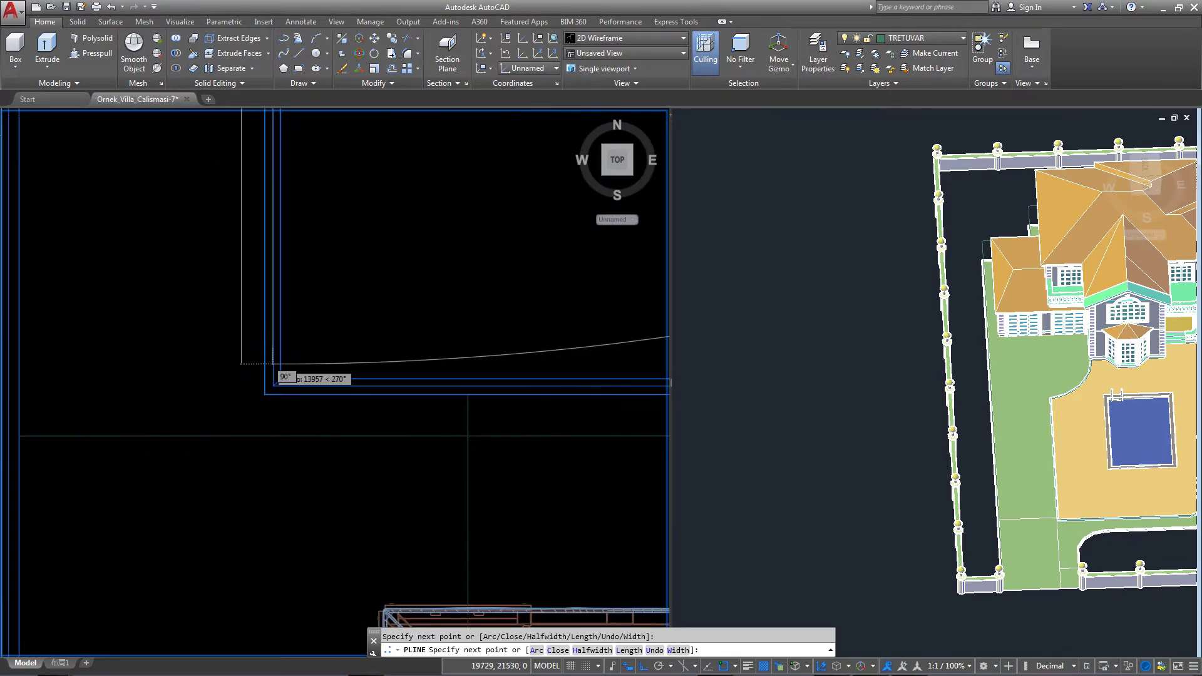
scroll(274, 387, up, 1)
scroll(370, 376, down, 2)
scroll(429, 317, up, 2)
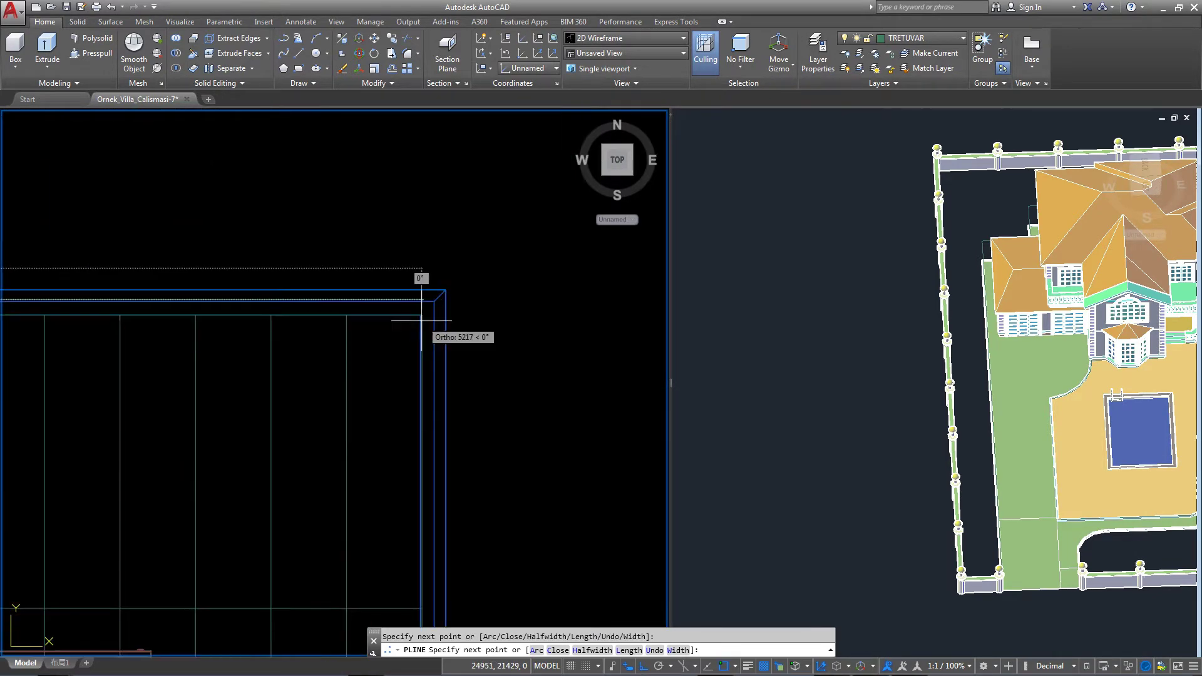
scroll(408, 308, down, 1)
scroll(181, 341, down, 2)
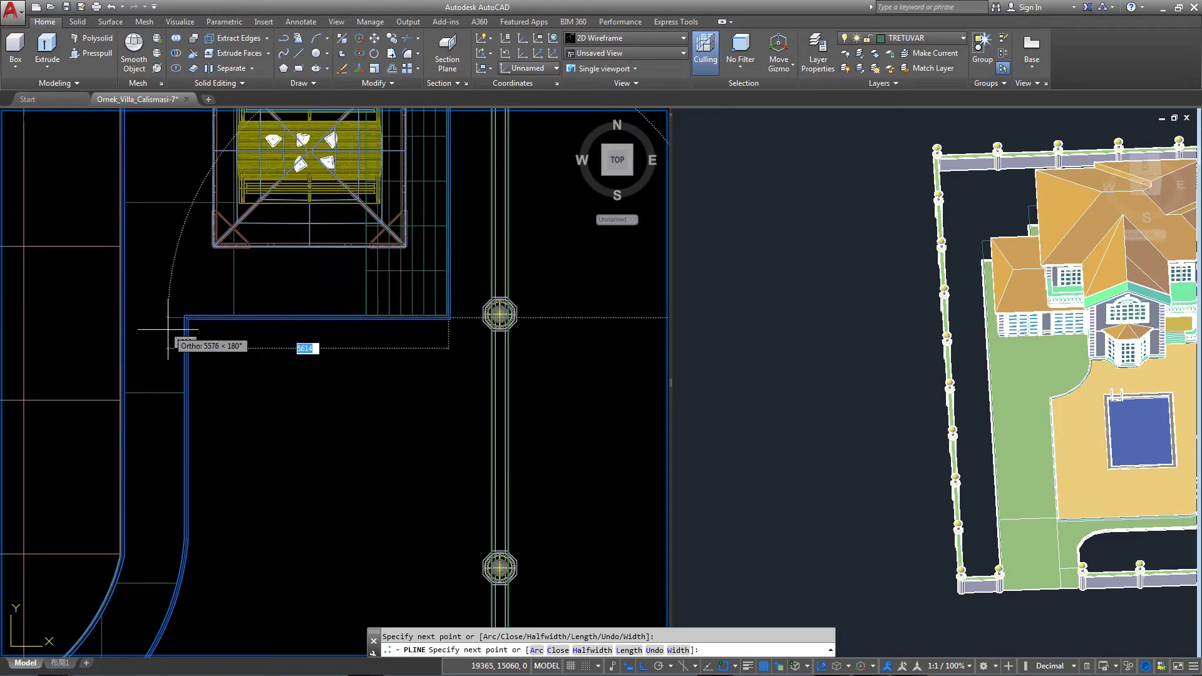
scroll(188, 342, up, 2)
scroll(154, 330, up, 1)
scroll(153, 330, down, 2)
scroll(236, 437, up, 2)
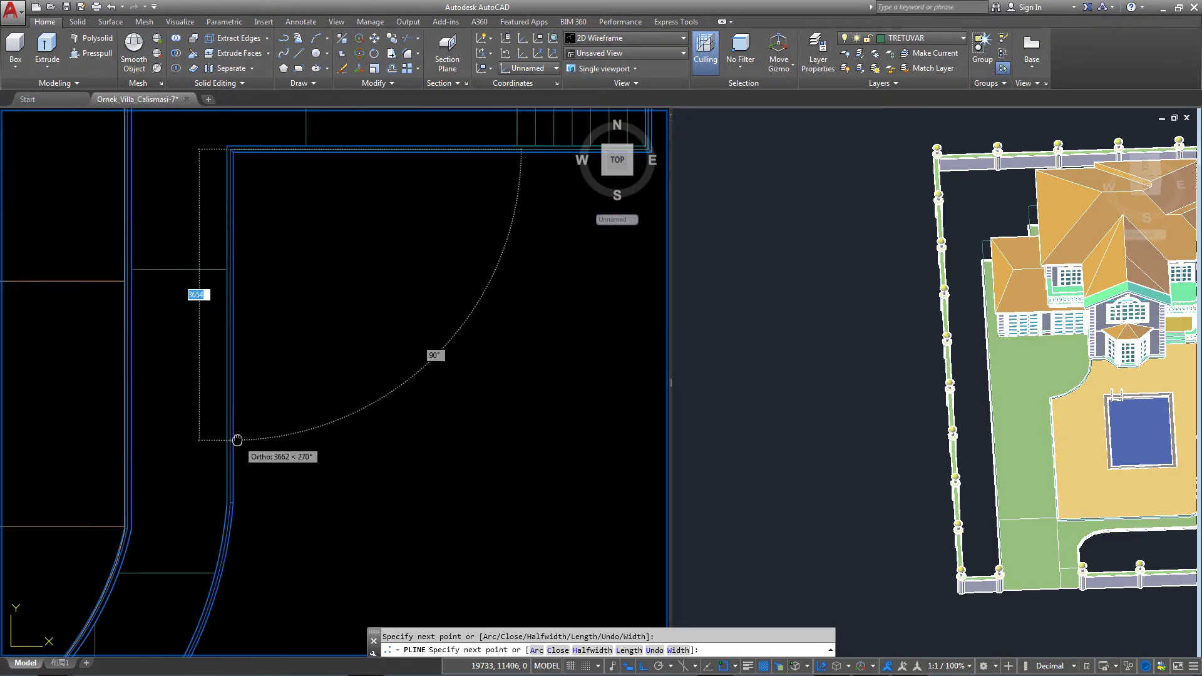
scroll(297, 328, up, 1)
click(312, 327)
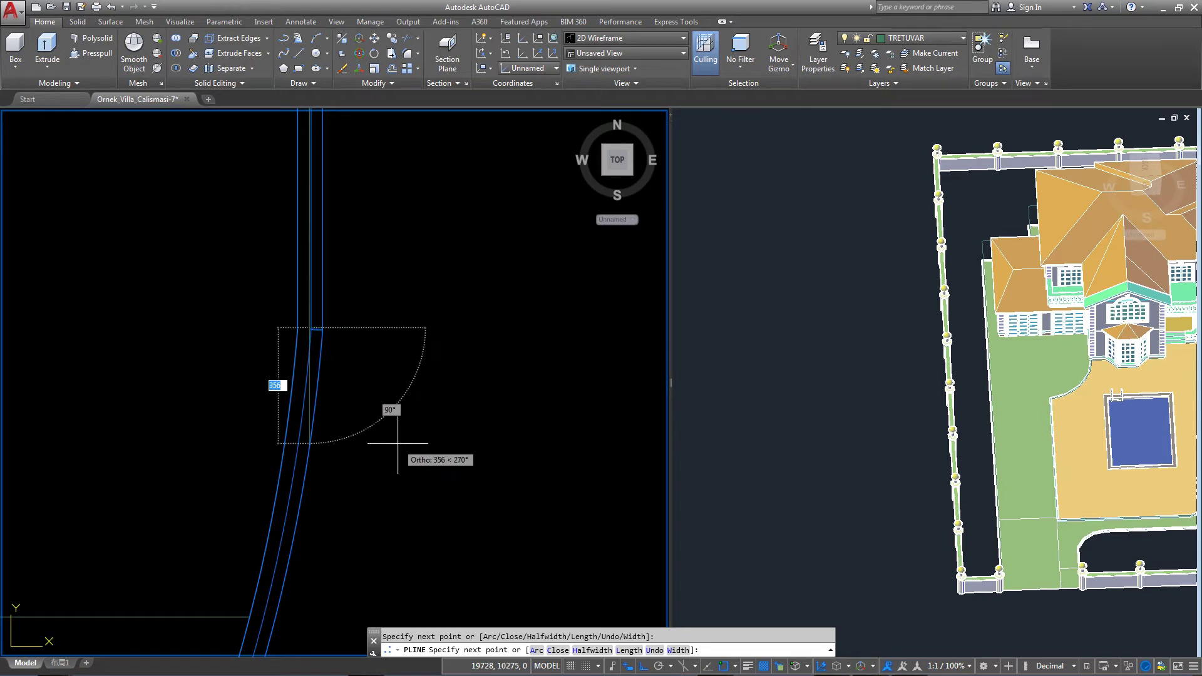
scroll(376, 439, down, 1)
- Toggle Osnap and Ortho, then place two vertices along the curved wall
scroll(338, 488, up, 1)
key(F3)
key(F8)
key(F3)
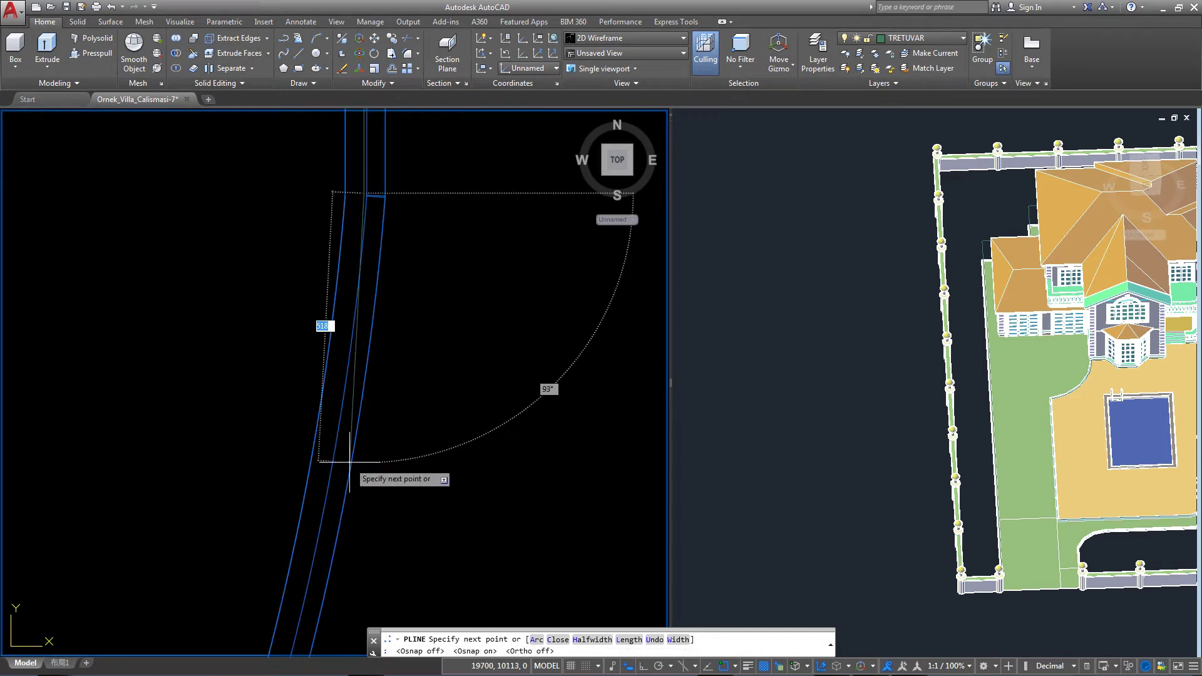
scroll(350, 376, down, 2)
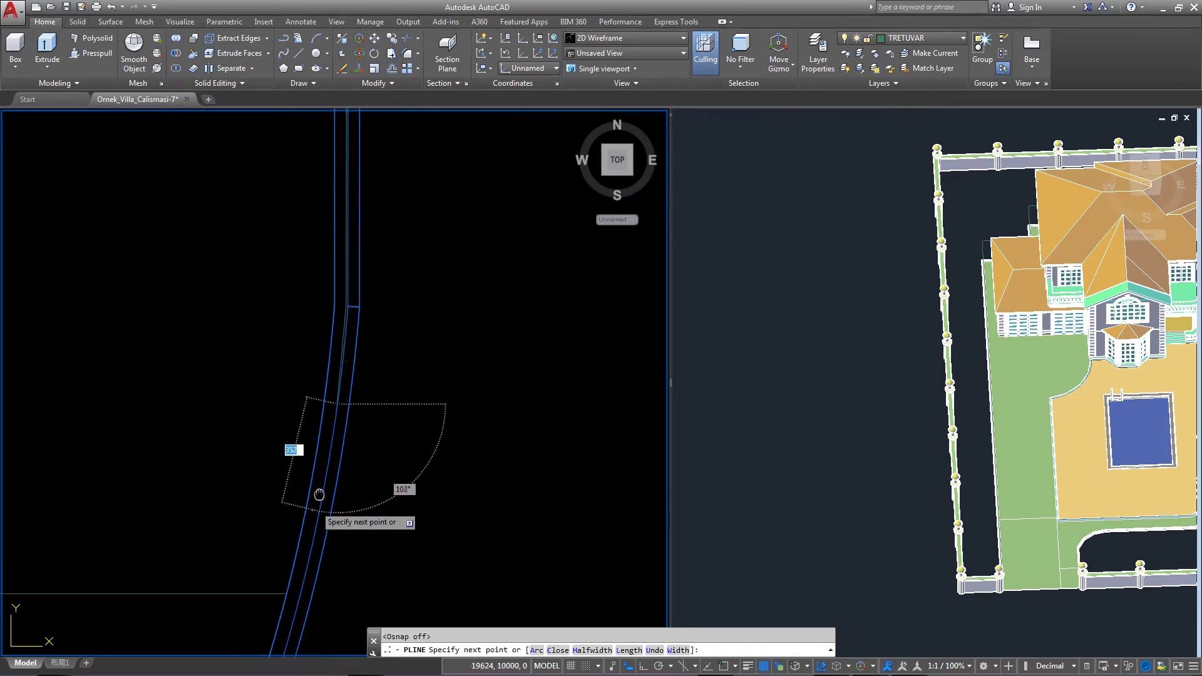
scroll(438, 226, up, 2)
click(449, 236)
scroll(458, 241, down, 3)
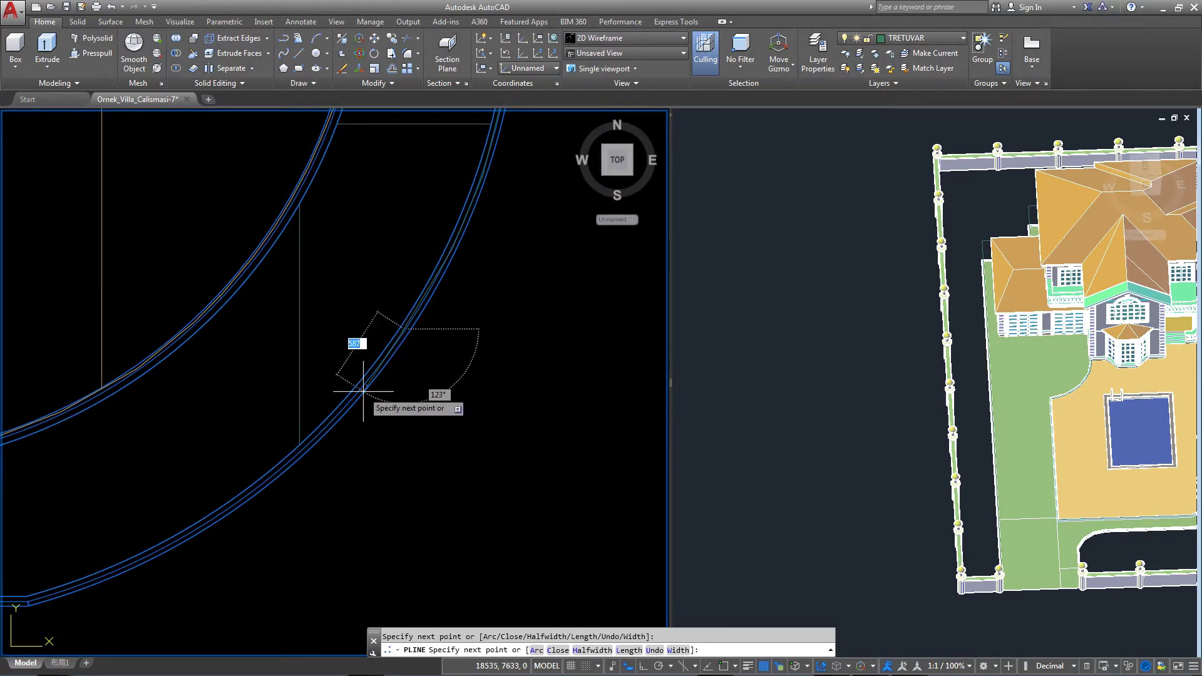
scroll(363, 390, down, 1)
scroll(443, 308, up, 3)
scroll(435, 291, up, 3)
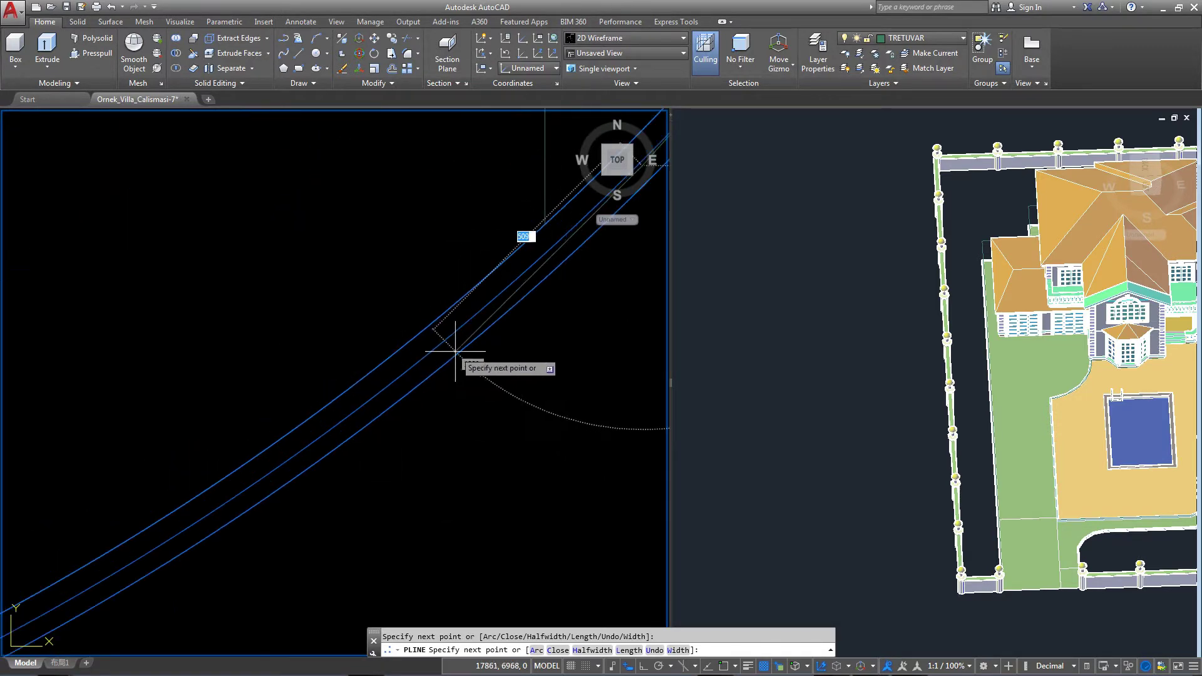
click(451, 341)
- Follow the curving wall and place a vertex at the corner fountain
scroll(363, 355, down, 3)
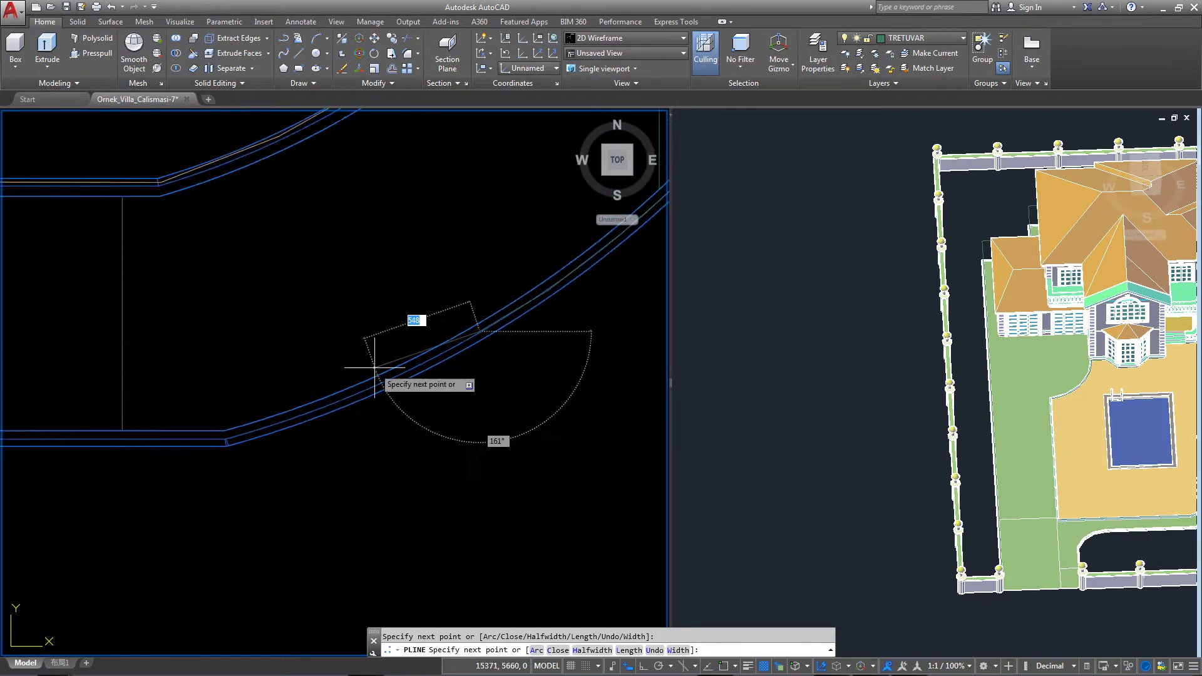
scroll(382, 382, up, 2)
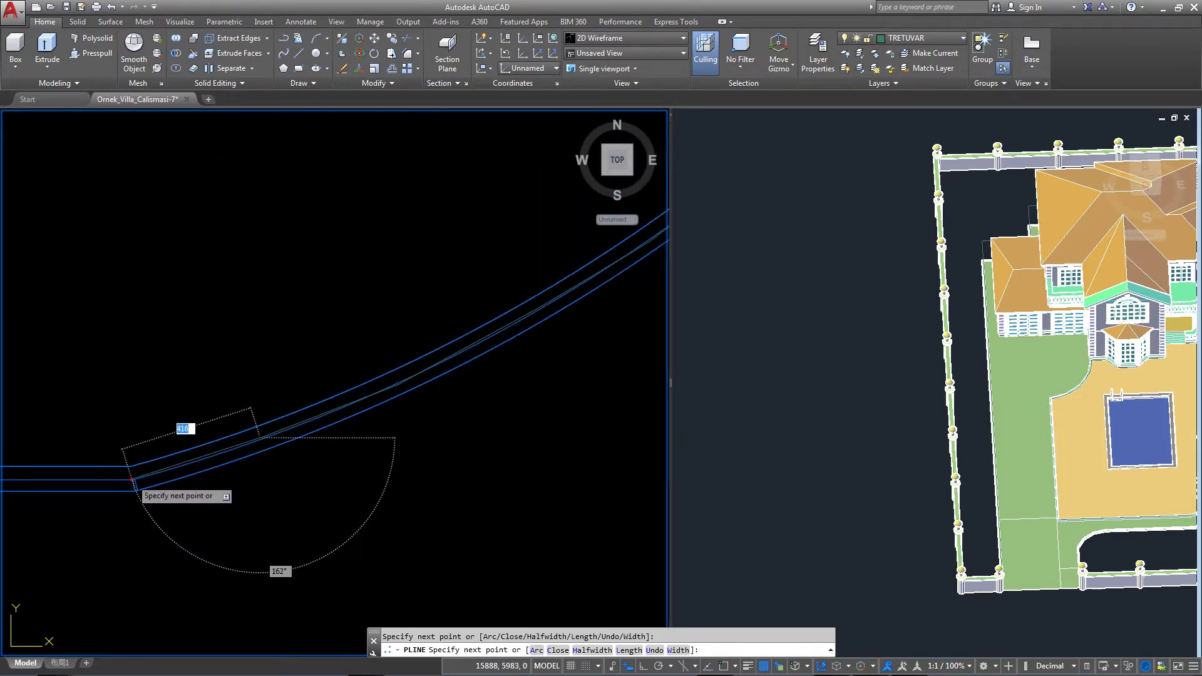
mouse_move(149, 463)
middle_down()
mouse_move(71, 321)
mouse_move(378, 286)
middle_up()
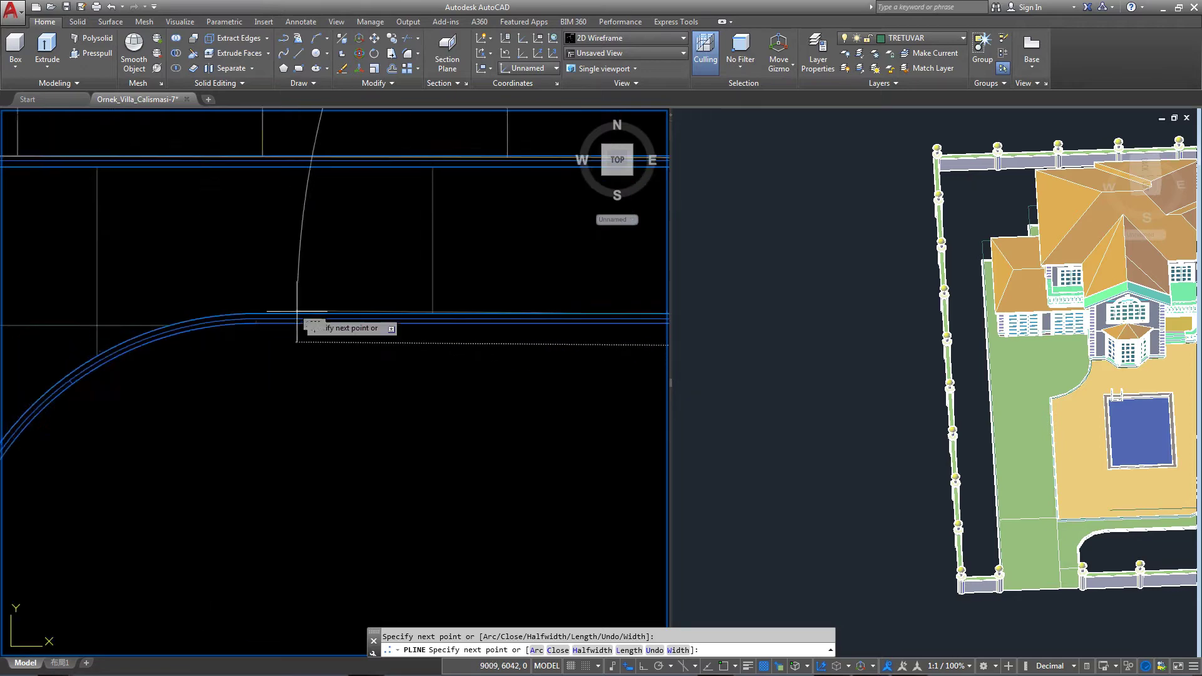
scroll(379, 286, down, 3)
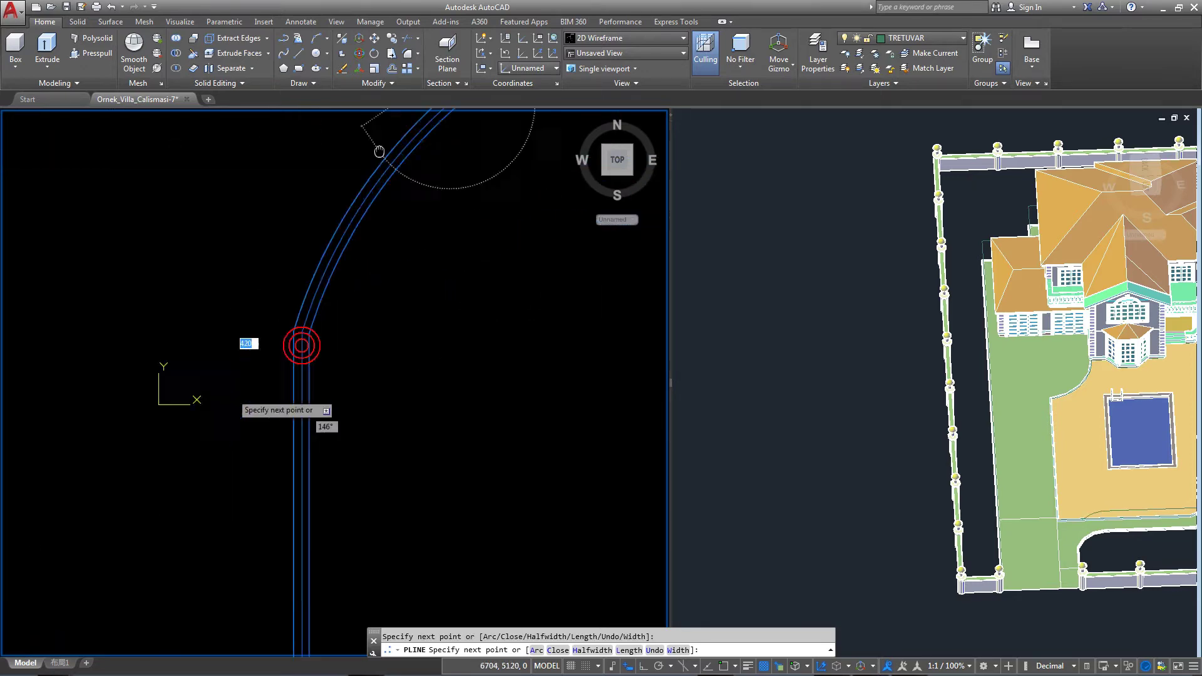
scroll(309, 327, up, 2)
scroll(288, 322, down, 1)
scroll(274, 563, up, 3)
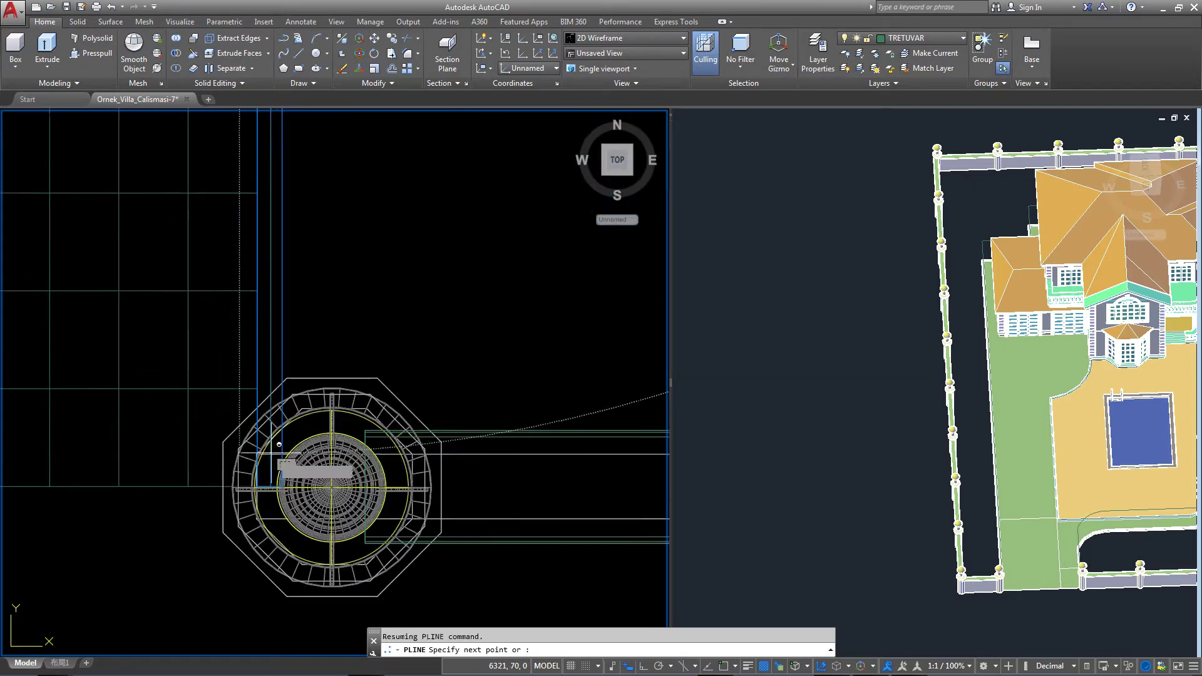
scroll(274, 563, up, 3)
middle_drag(651, 350, 479, 338)
scroll(479, 338, down, 3)
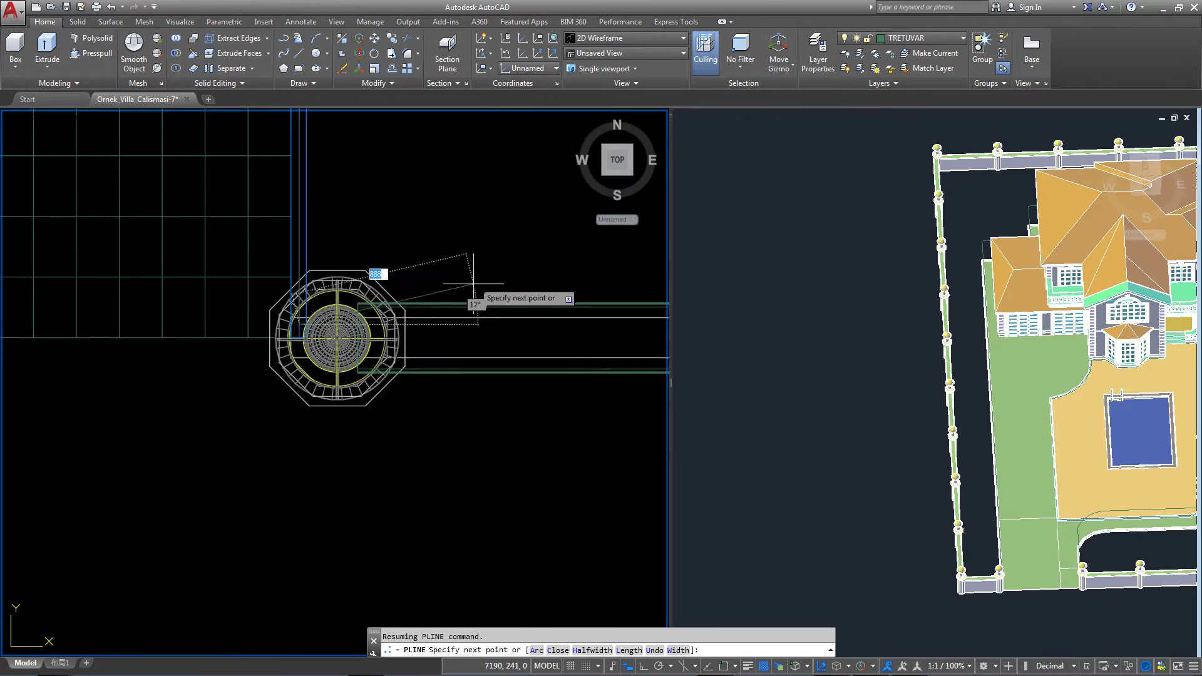
scroll(491, 335, up, 4)
click(491, 335)
- Place vertices at the next corner fountain and at its centre
scroll(309, 350, down, 4)
scroll(447, 360, up, 3)
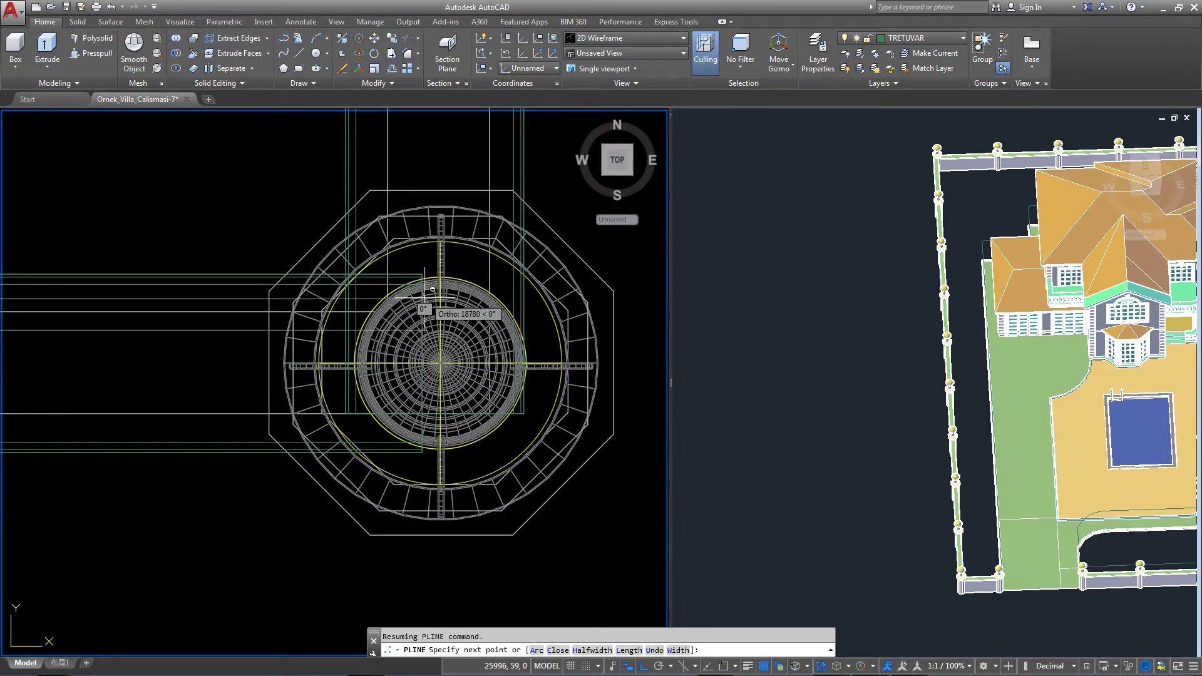
scroll(428, 320, down, 5)
middle_drag(415, 194, 415, 310)
scroll(403, 246, up, 5)
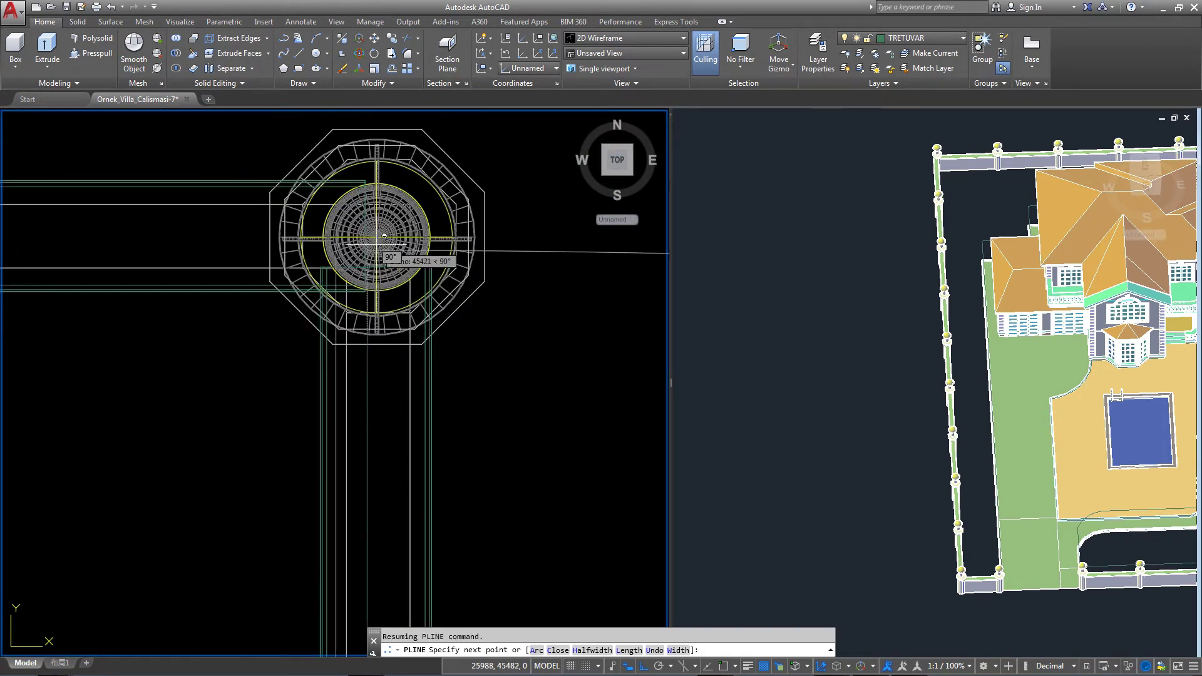
scroll(358, 251, up, 2)
click(358, 250)
scroll(438, 300, down, 3)
scroll(439, 375, down, 2)
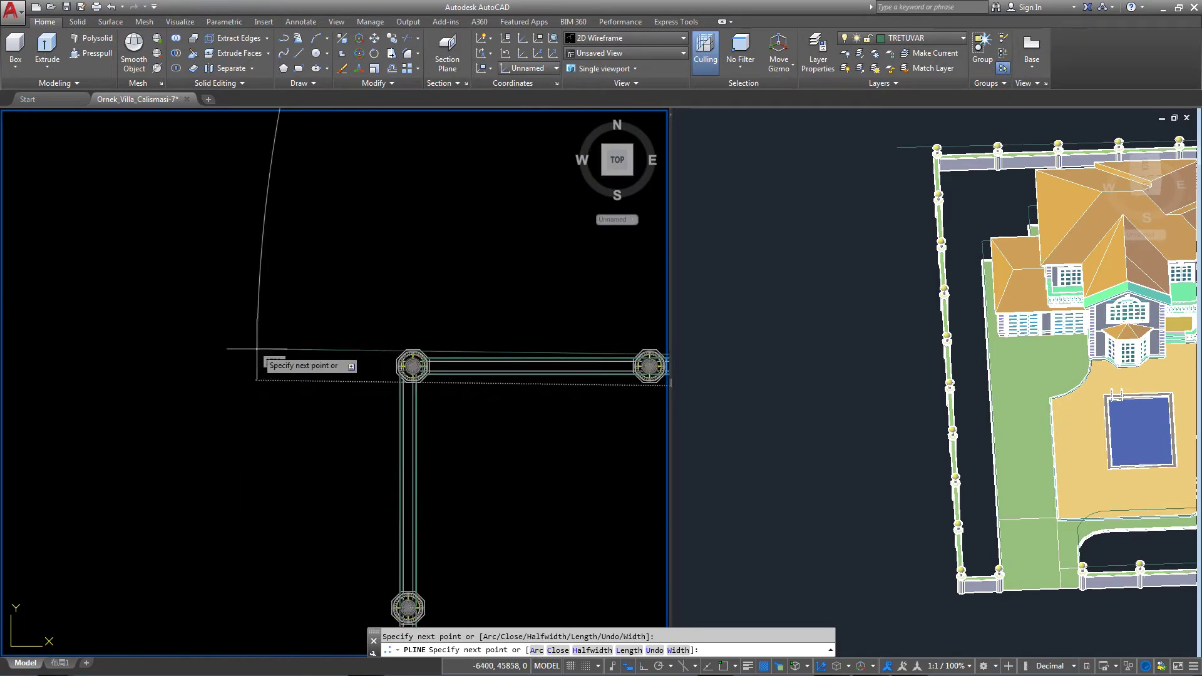
scroll(445, 379, up, 5)
click(303, 393)
- Add vertices beside and to the right of the next fountain along the wall
scroll(326, 275, down, 4)
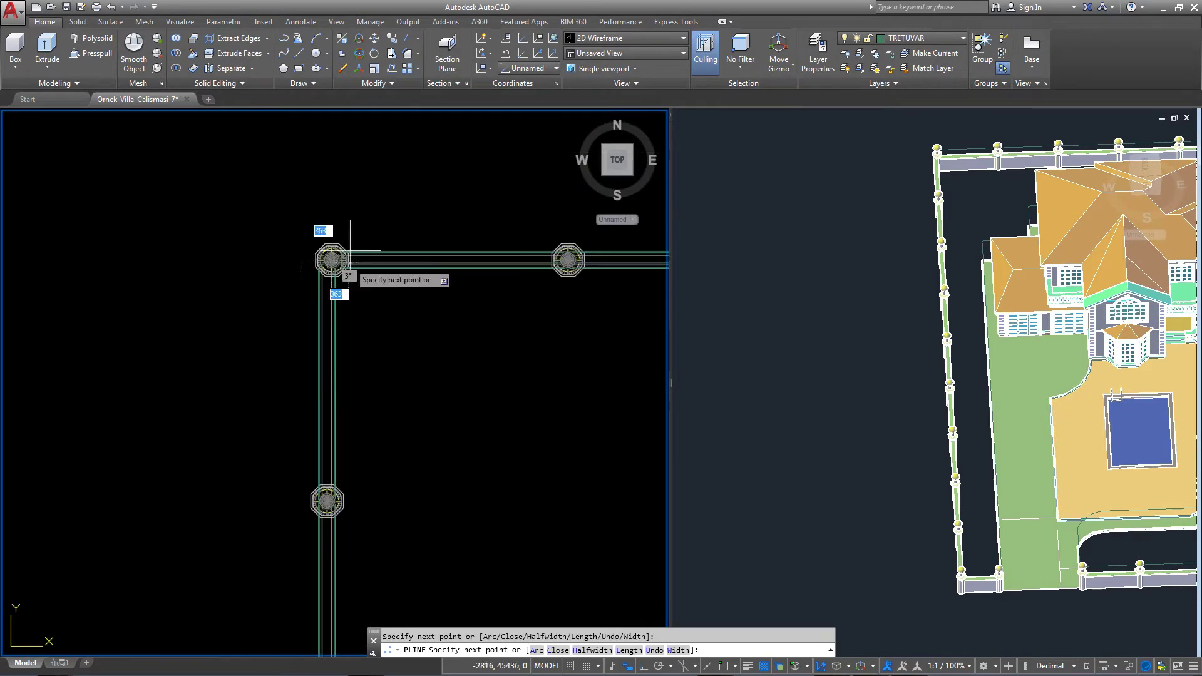
scroll(403, 389, up, 5)
scroll(349, 403, down, 2)
middle_drag(349, 403, 428, 205)
scroll(433, 508, down, 3)
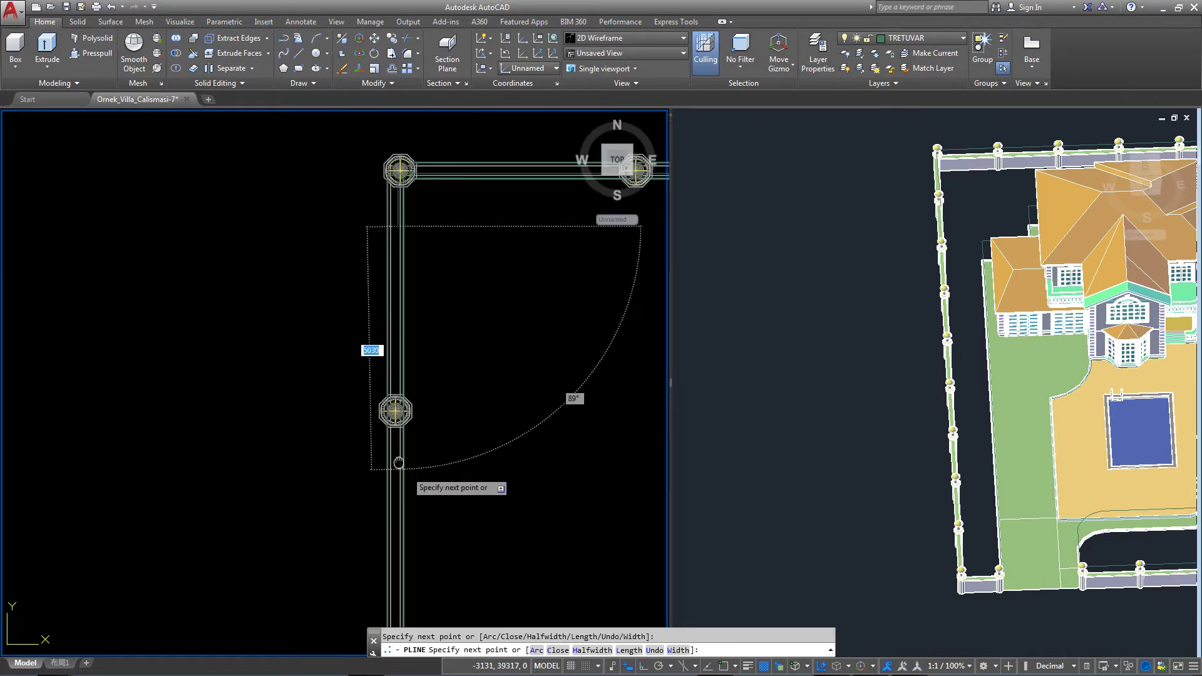
scroll(383, 494, down, 2)
scroll(307, 461, up, 6)
scroll(401, 263, up, 2)
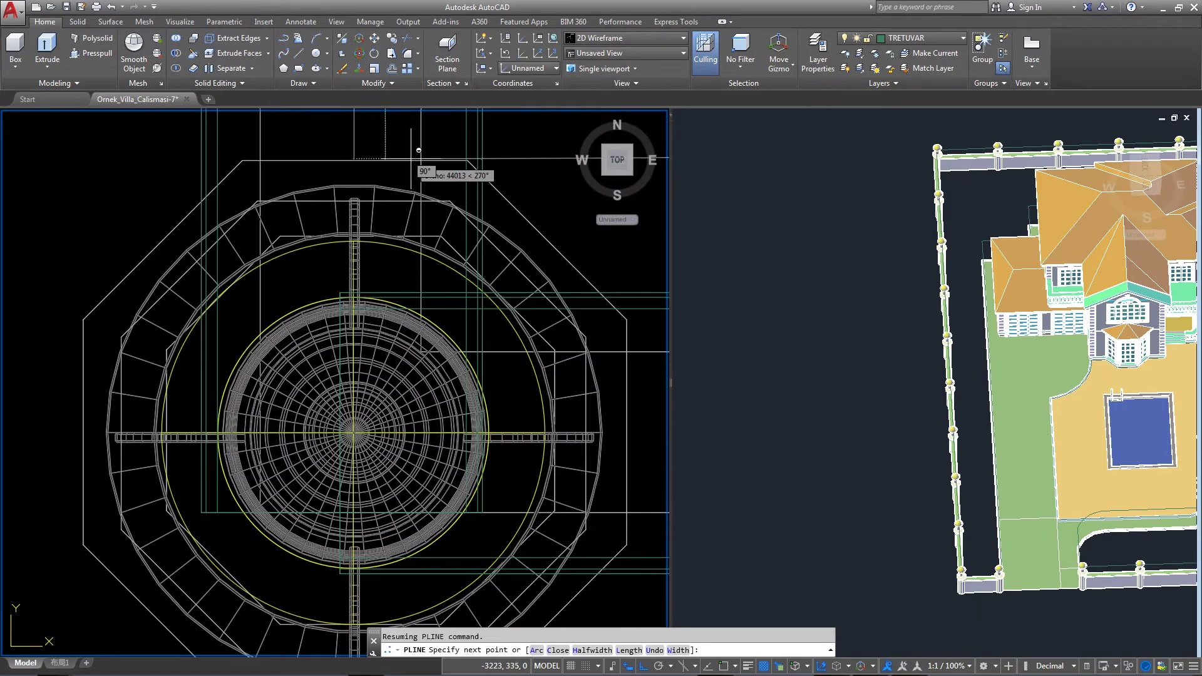
scroll(401, 313, down, 4)
scroll(375, 400, down, 2)
click(285, 424)
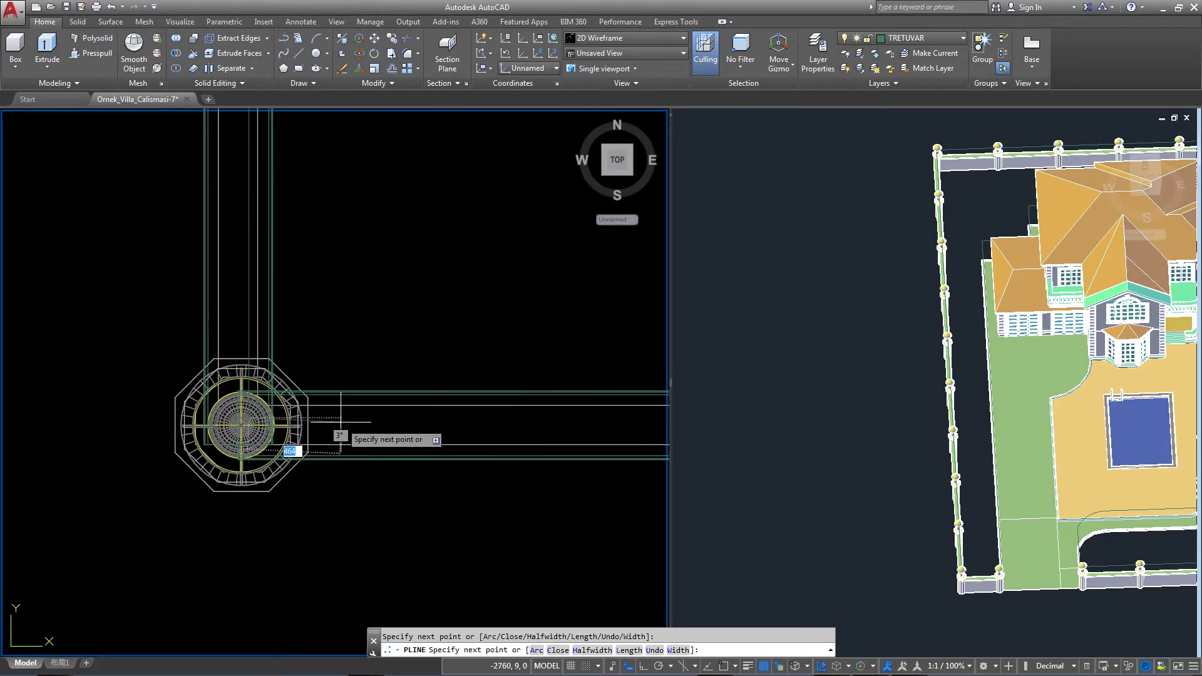
click(492, 424)
- Close the boundary polyline back to its start point with C
scroll(492, 424, down, 2)
middle_drag(488, 424, 403, 407)
scroll(403, 401, down, 3)
scroll(435, 413, up, 3)
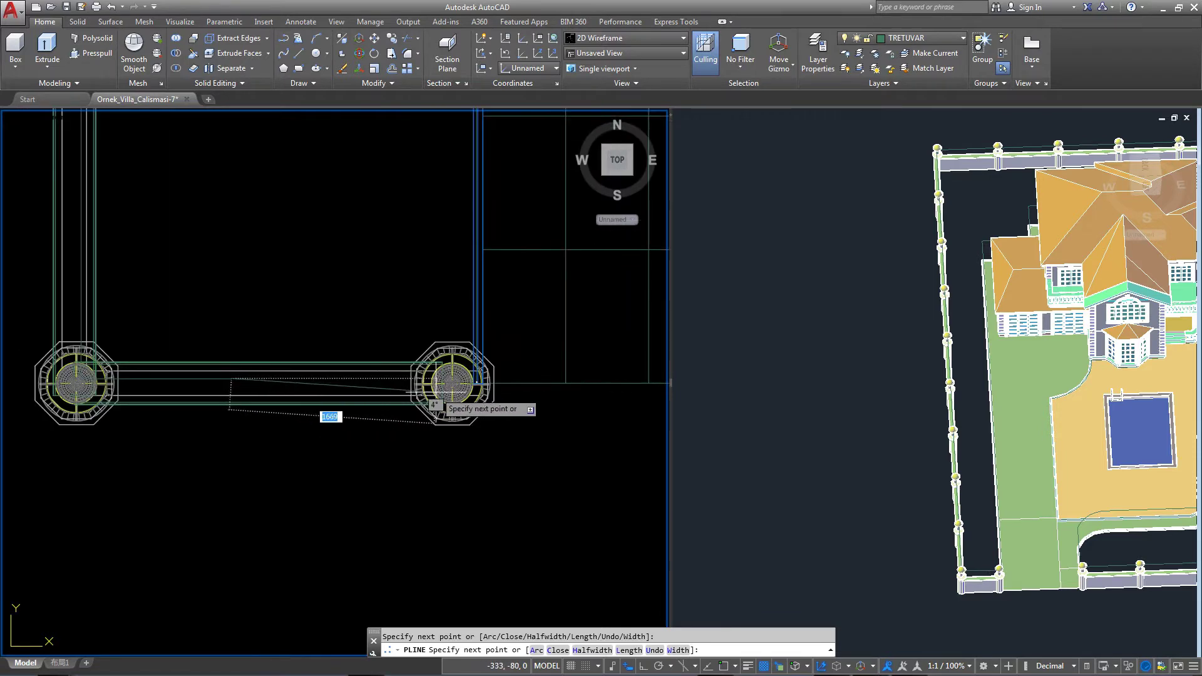
scroll(463, 401, up, 3)
scroll(448, 376, up, 3)
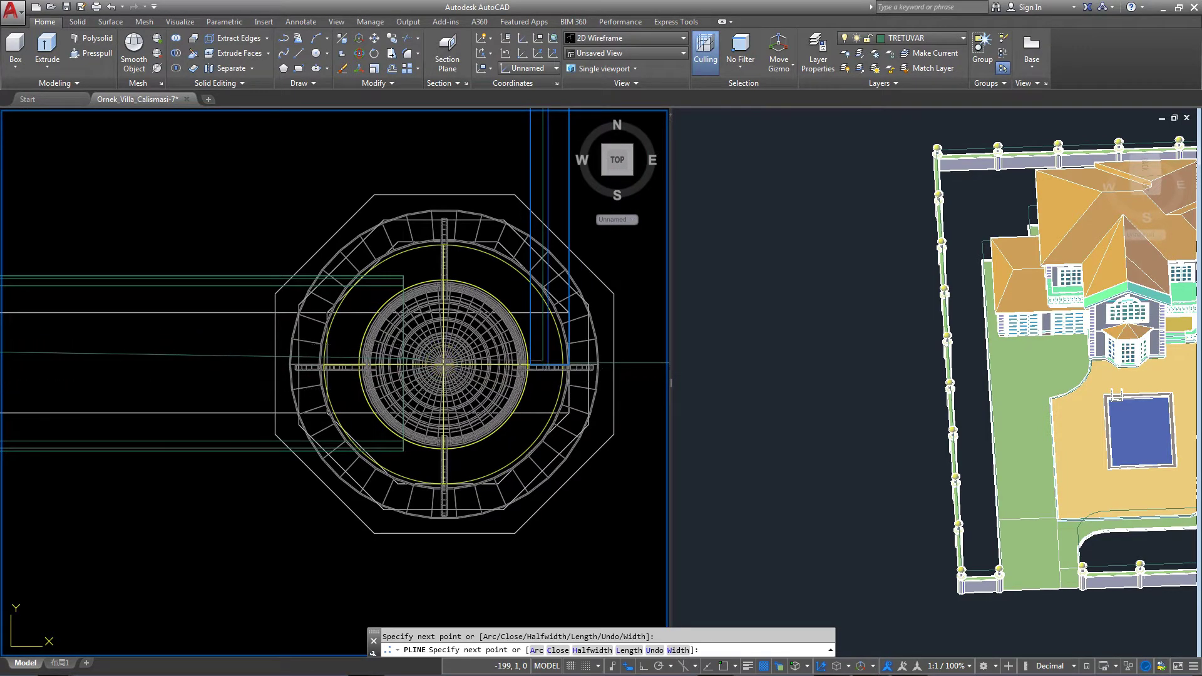
text(c)
key(Return)
scroll(499, 286, down, 4)
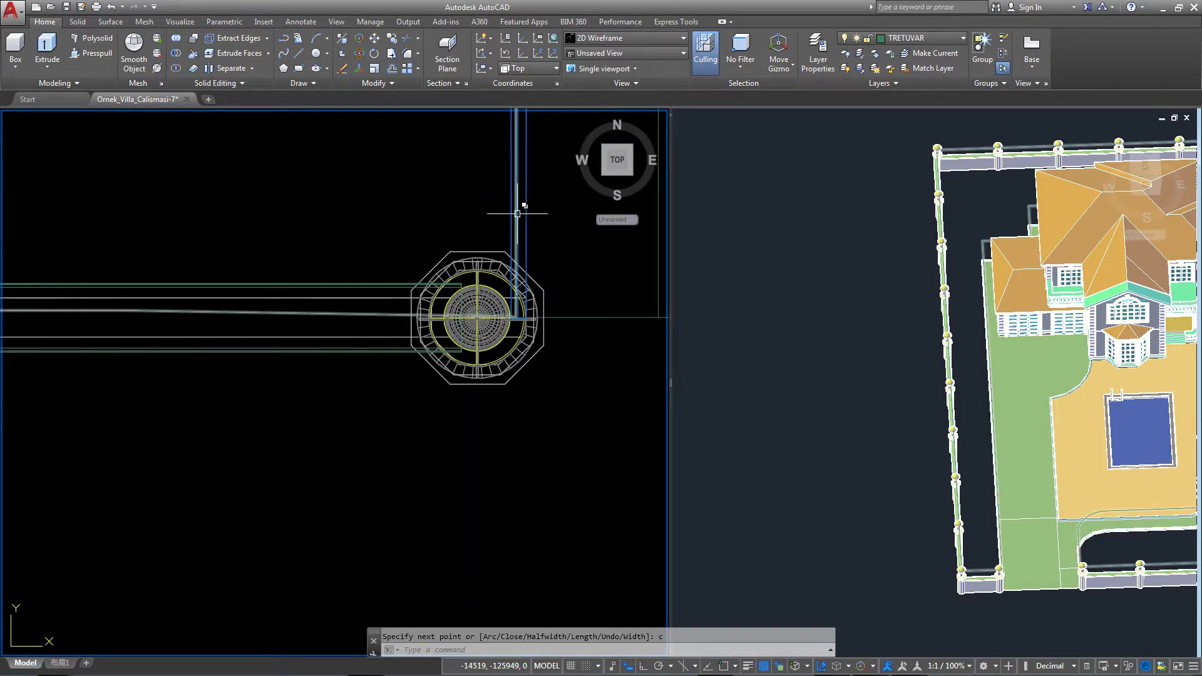
scroll(517, 213, down, 2)
middle_drag(513, 219, 276, 456)
- Orbit the plan into a tilted 3D view and shade it in Conceptual style
scroll(281, 445, down, 4)
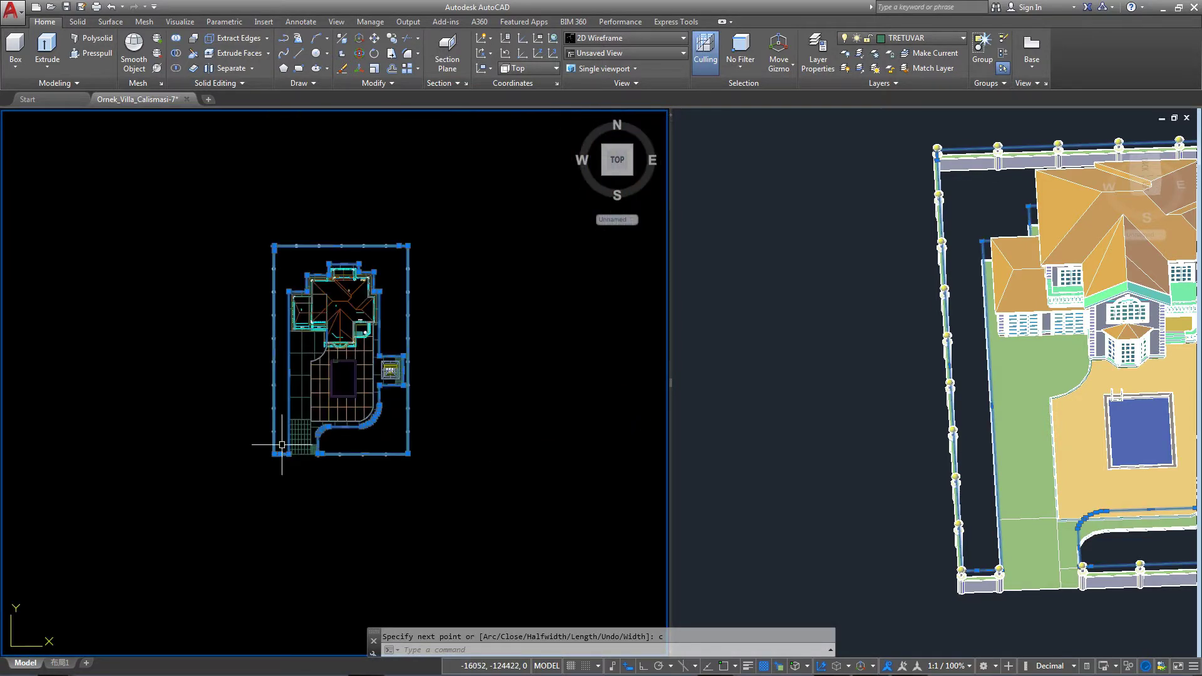
mouse_move(344, 347)
shift+middle_down()
mouse_move(500, 250)
mouse_move(421, 271)
mouse_move(561, 228)
mouse_move(408, 225)
mouse_move(239, 198)
mouse_move(54, 231)
mouse_move(179, 378)
mouse_move(462, 373)
mouse_move(510, 301)
mouse_move(564, 261)
mouse_move(595, 289)
mouse_move(571, 300)
mouse_move(579, 268)
shift+middle_up()
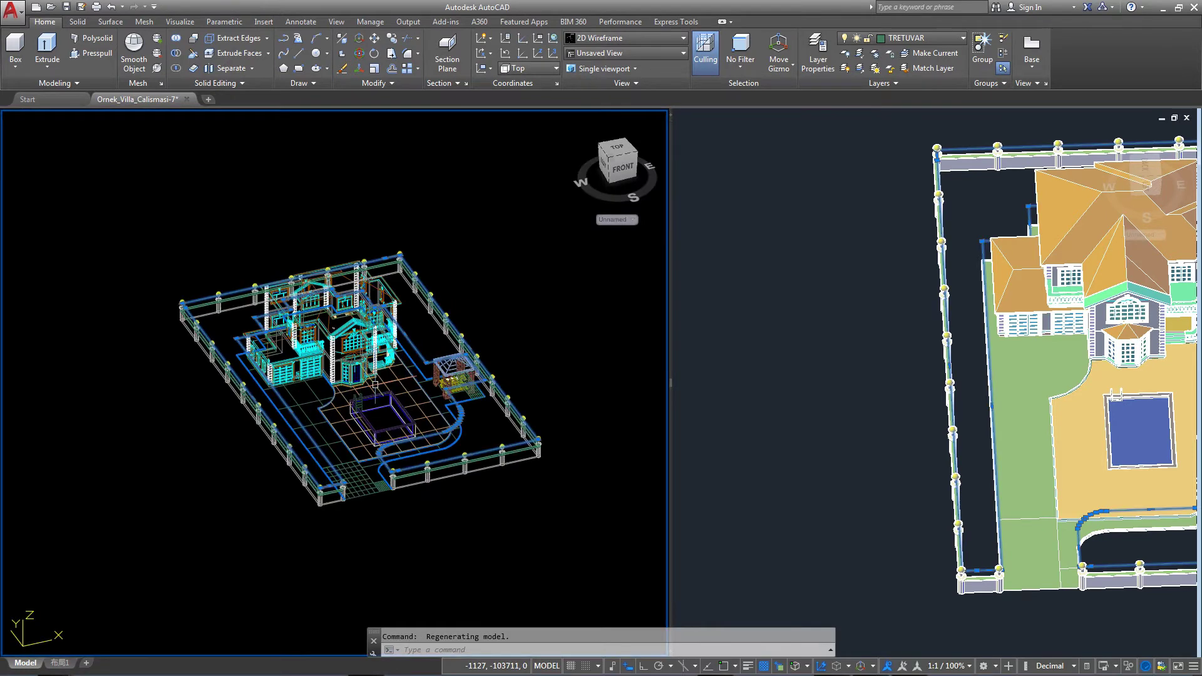
click(601, 37)
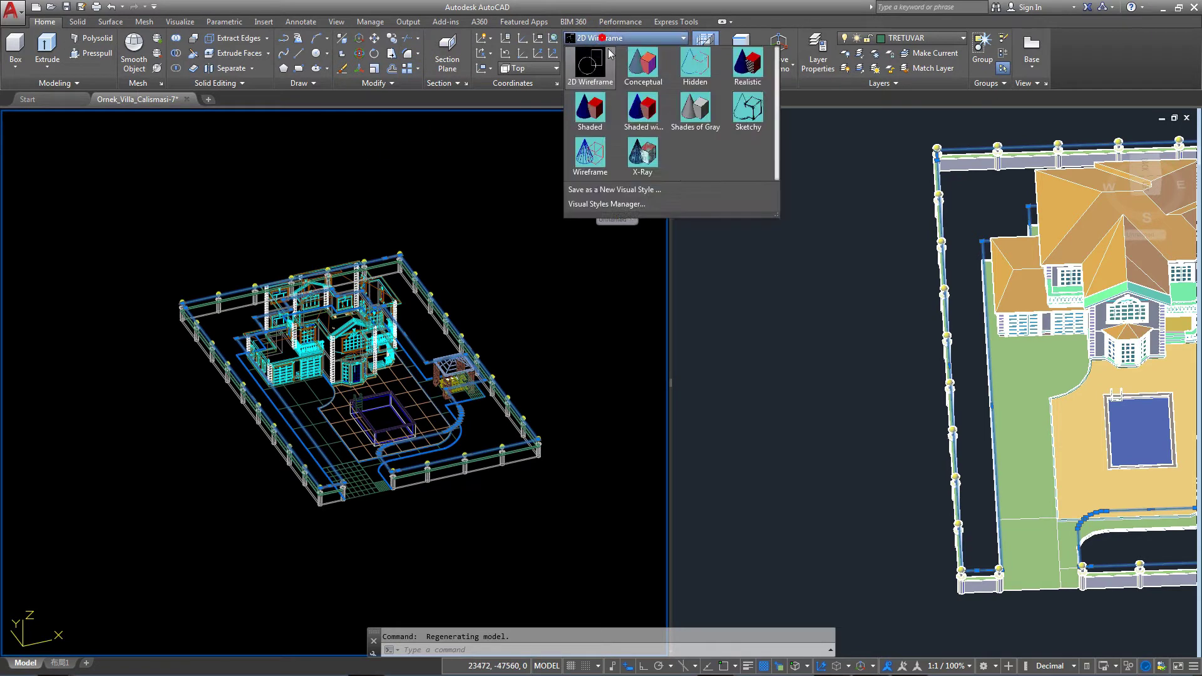
click(641, 73)
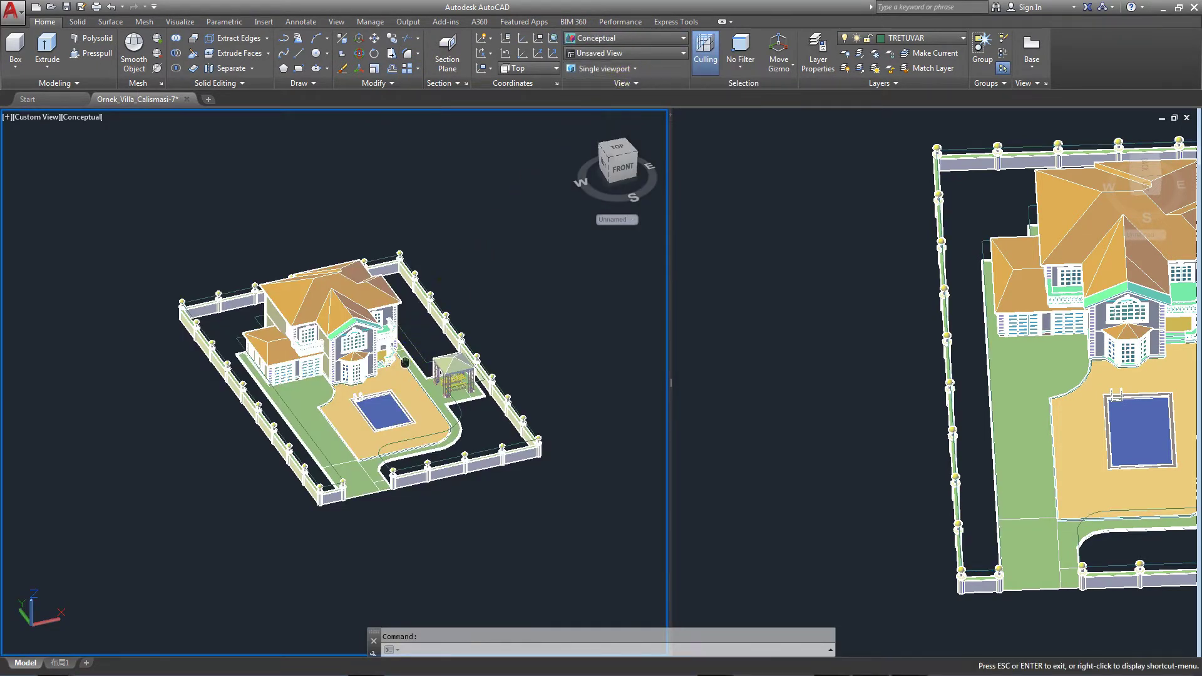
- Reset to the Front view, then orbit to an elevated, angled view of the site
middle_drag(420, 354, 429, 305)
scroll(450, 368, up, 2)
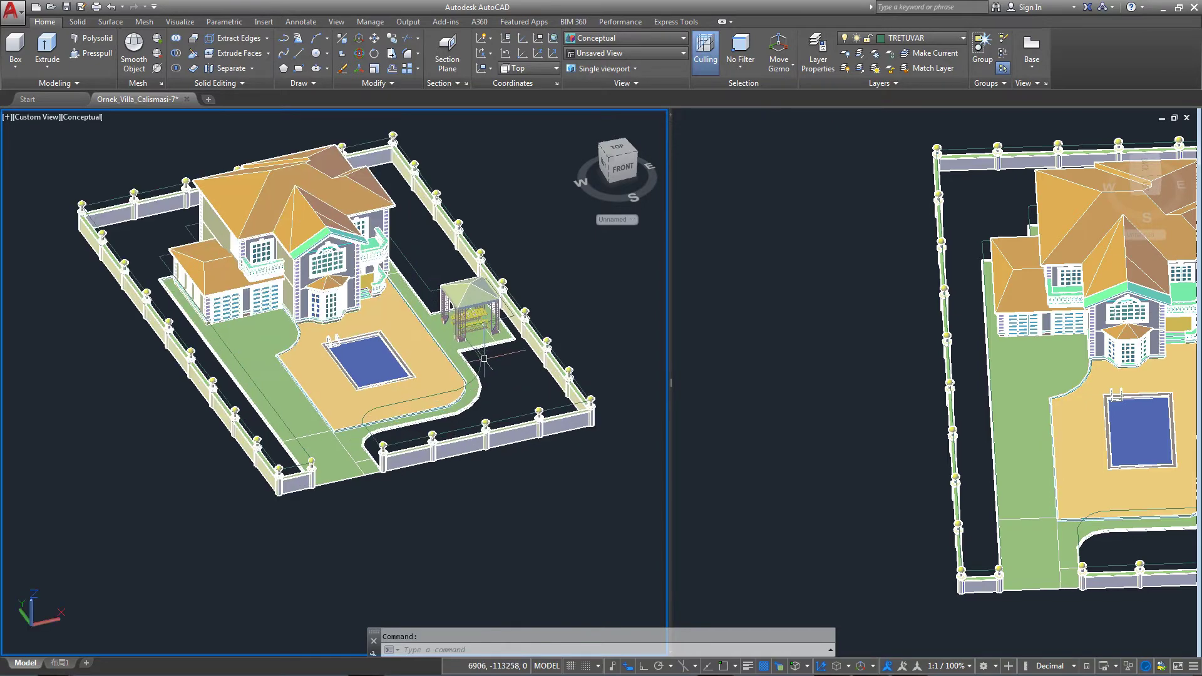
mouse_move(483, 354)
shift+middle_down()
mouse_move(394, 333)
mouse_move(417, 319)
shift+middle_up()
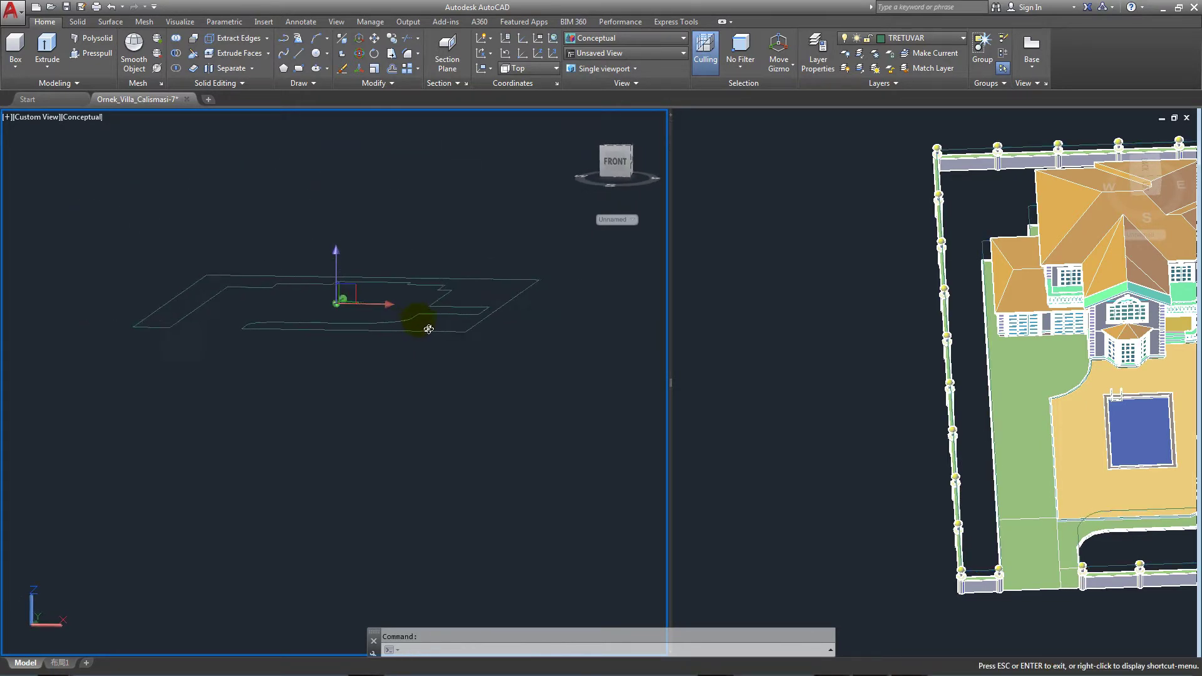
click(613, 164)
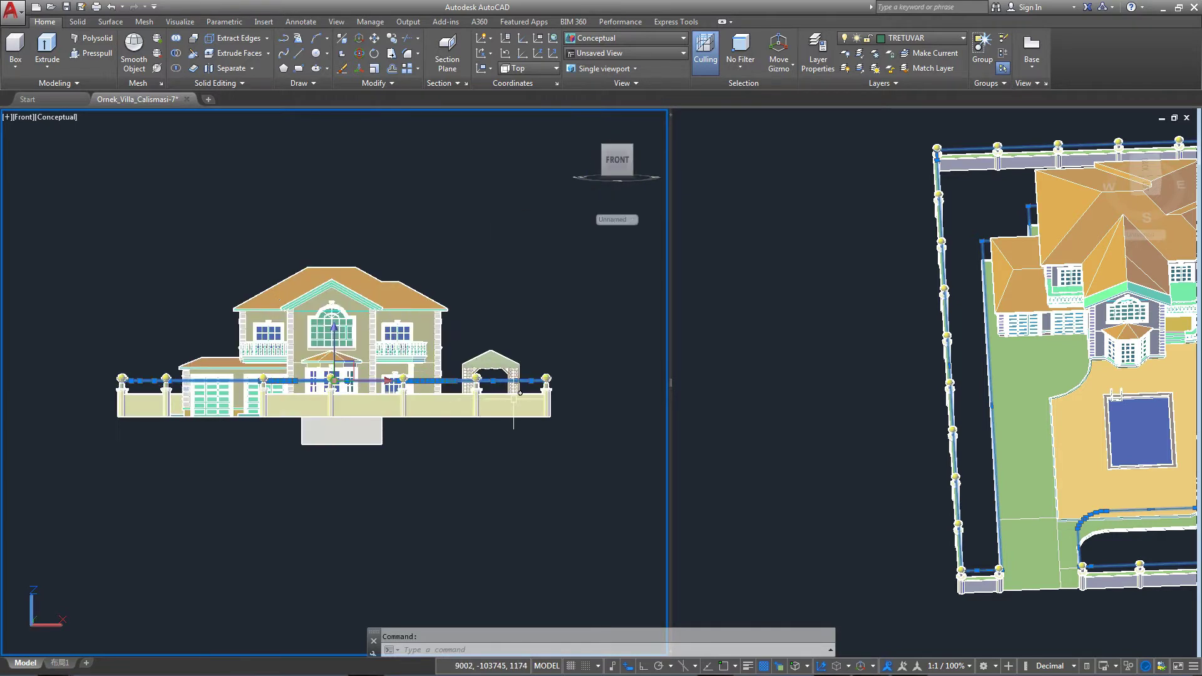
scroll(408, 438, down, 2)
mouse_move(407, 438)
shift+middle_down()
mouse_move(408, 480)
mouse_move(434, 523)
shift+middle_up()
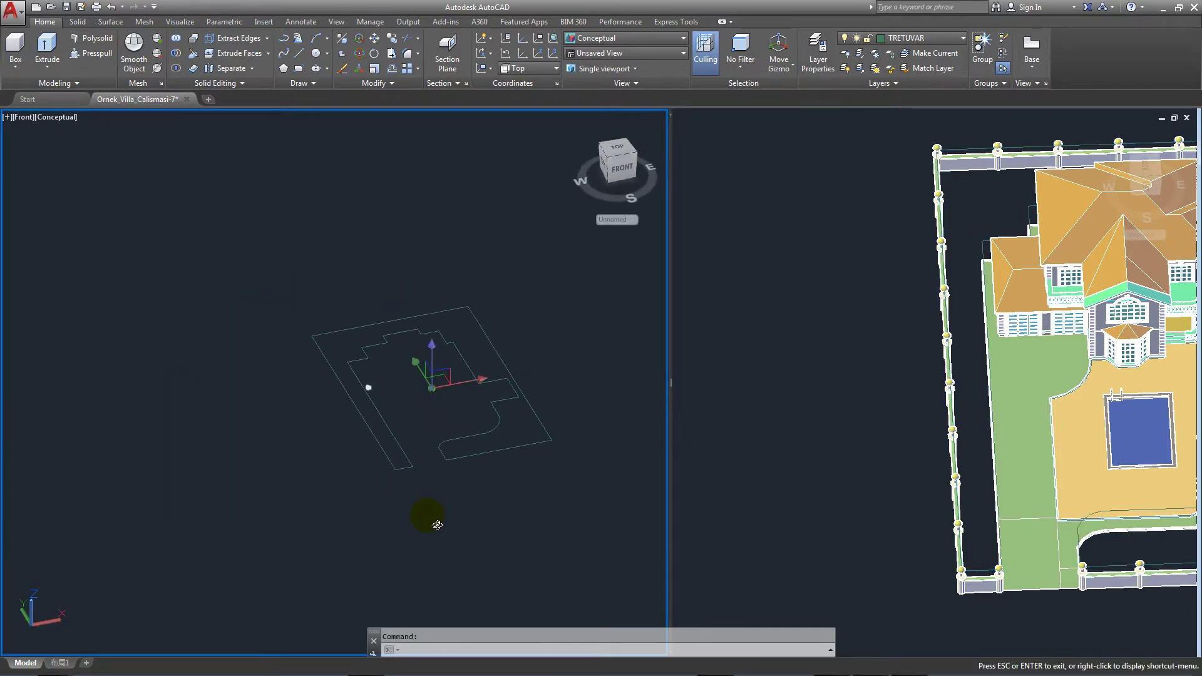
- Add a layer named Cim_Alan with index colour 94 green
click(818, 50)
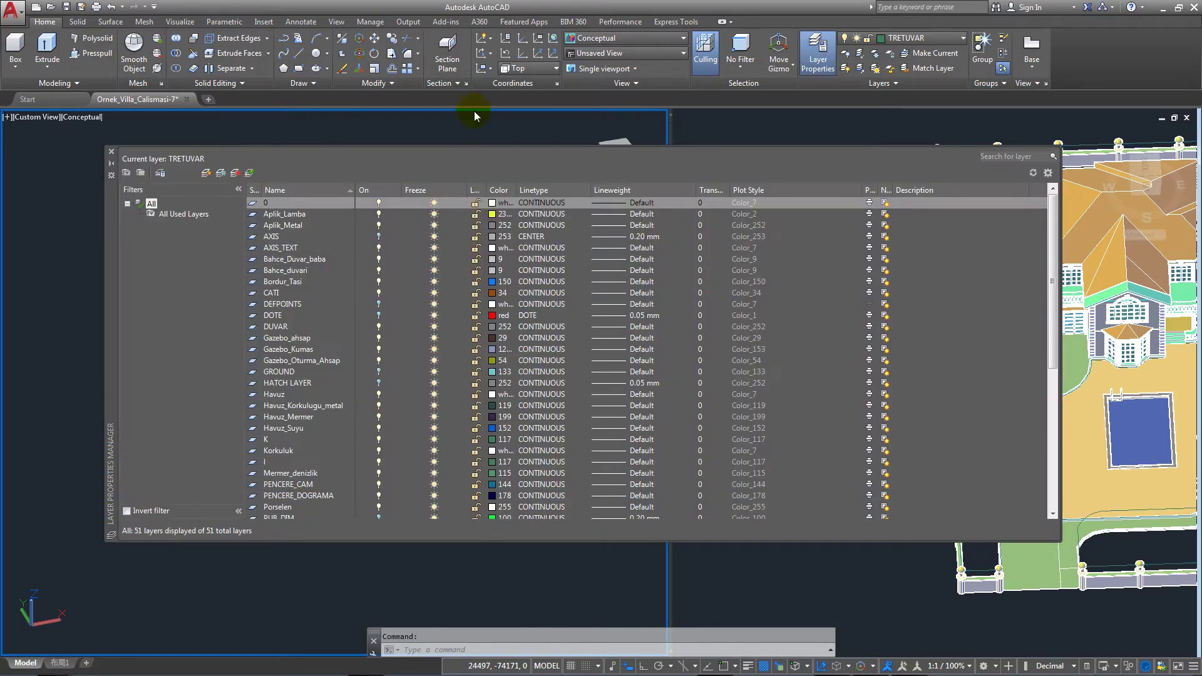
click(206, 173)
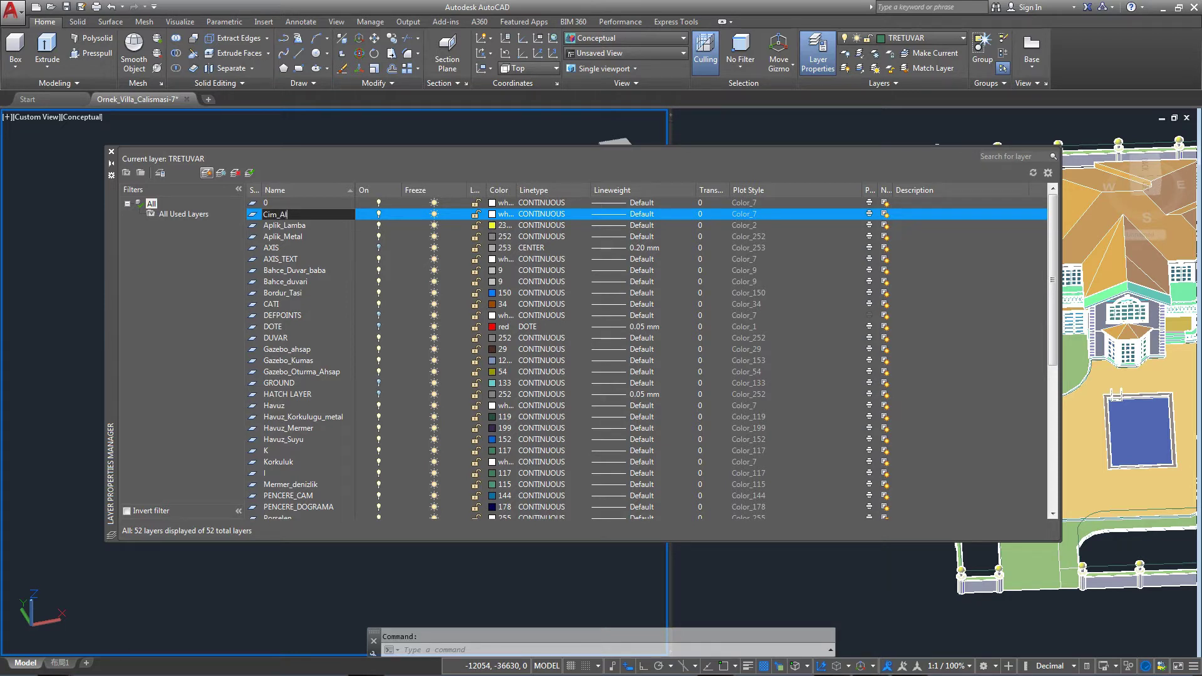
click(492, 215)
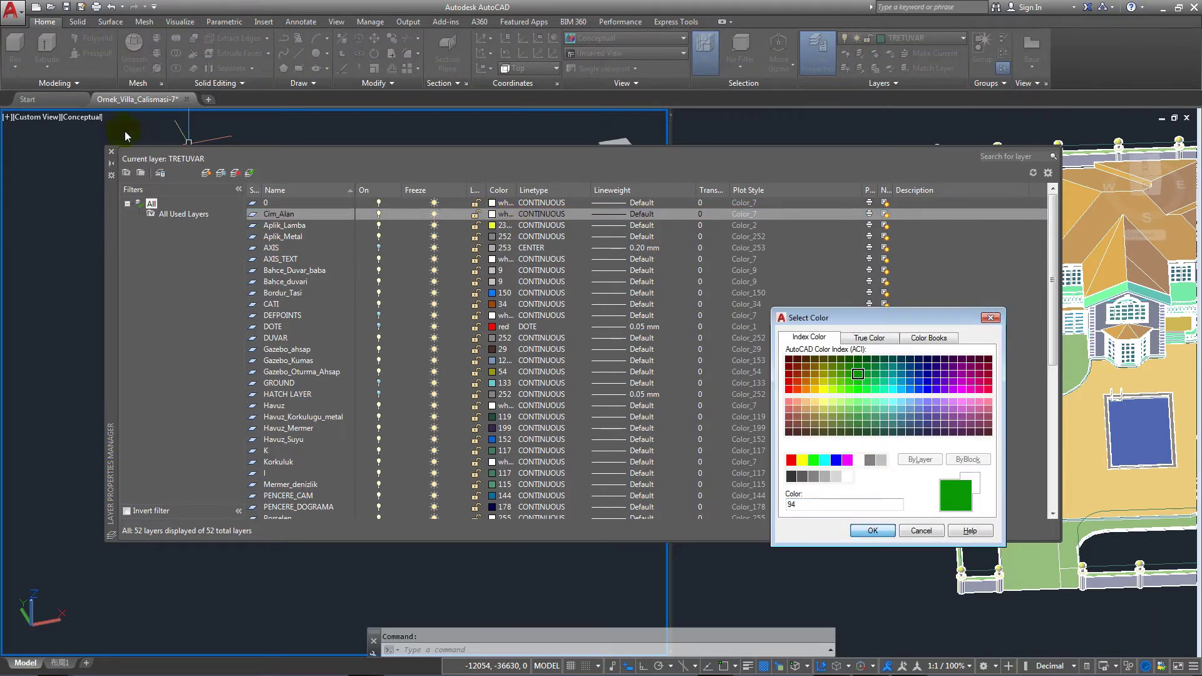
key(Return)
click(111, 151)
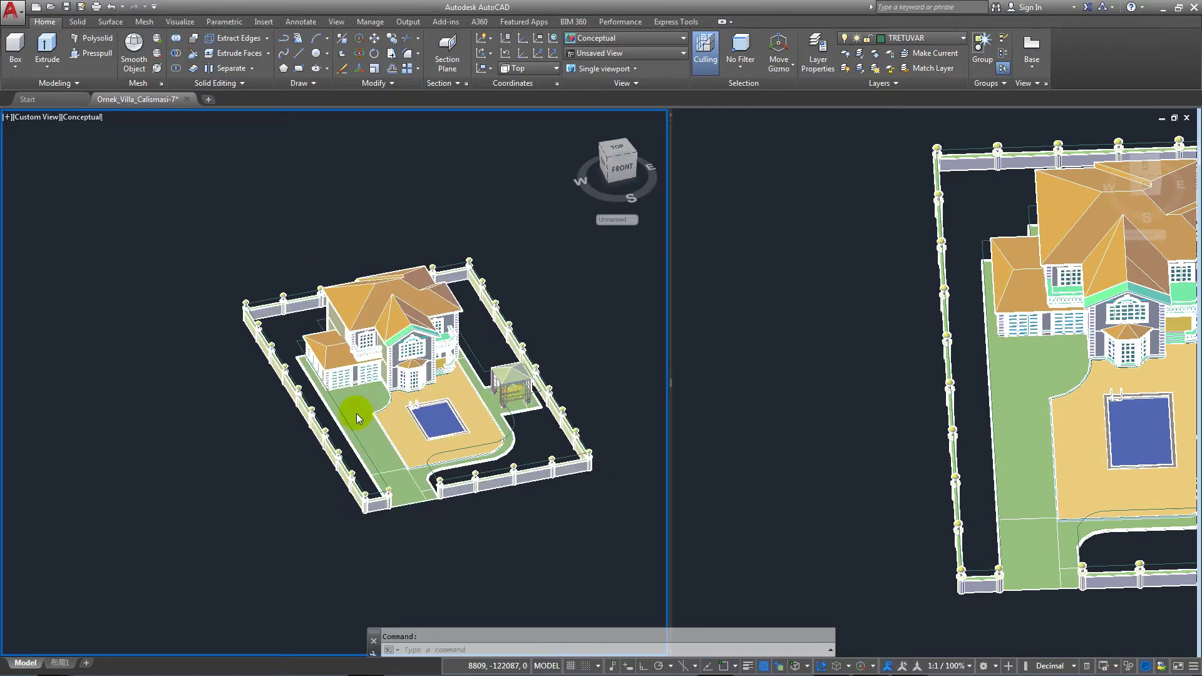
- Check the paving's layer, then recolour the TRETUVAR layer from 117 to grey 252
scroll(514, 473, up, 5)
click(221, 372)
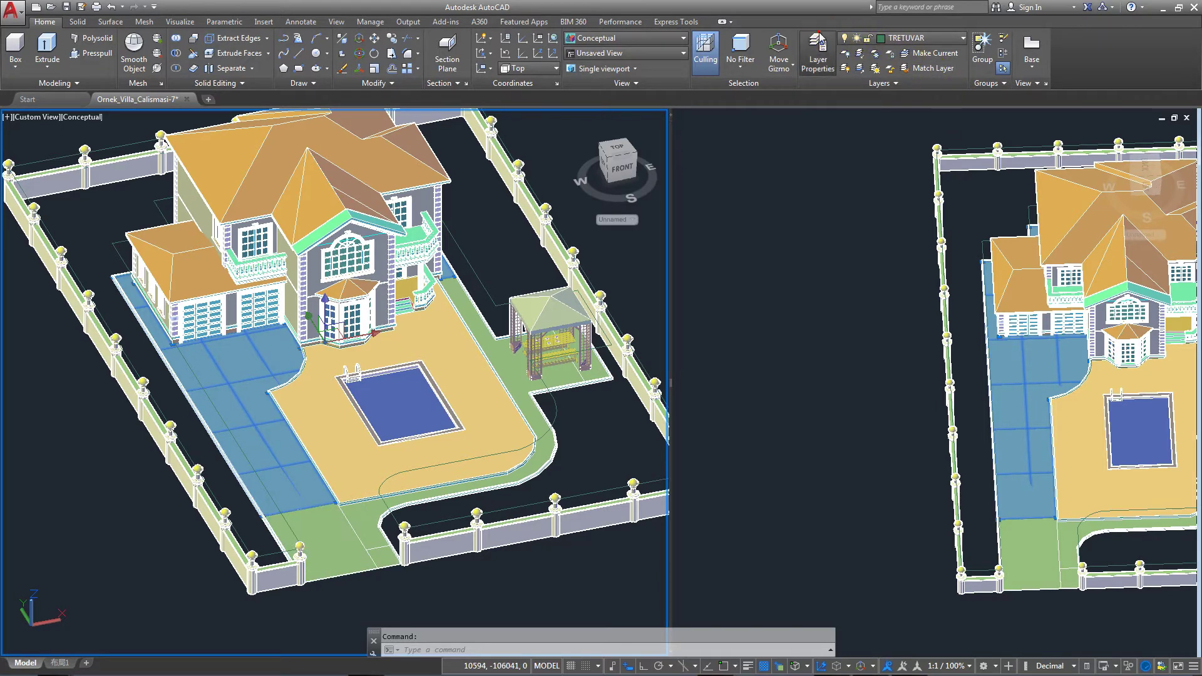
click(817, 51)
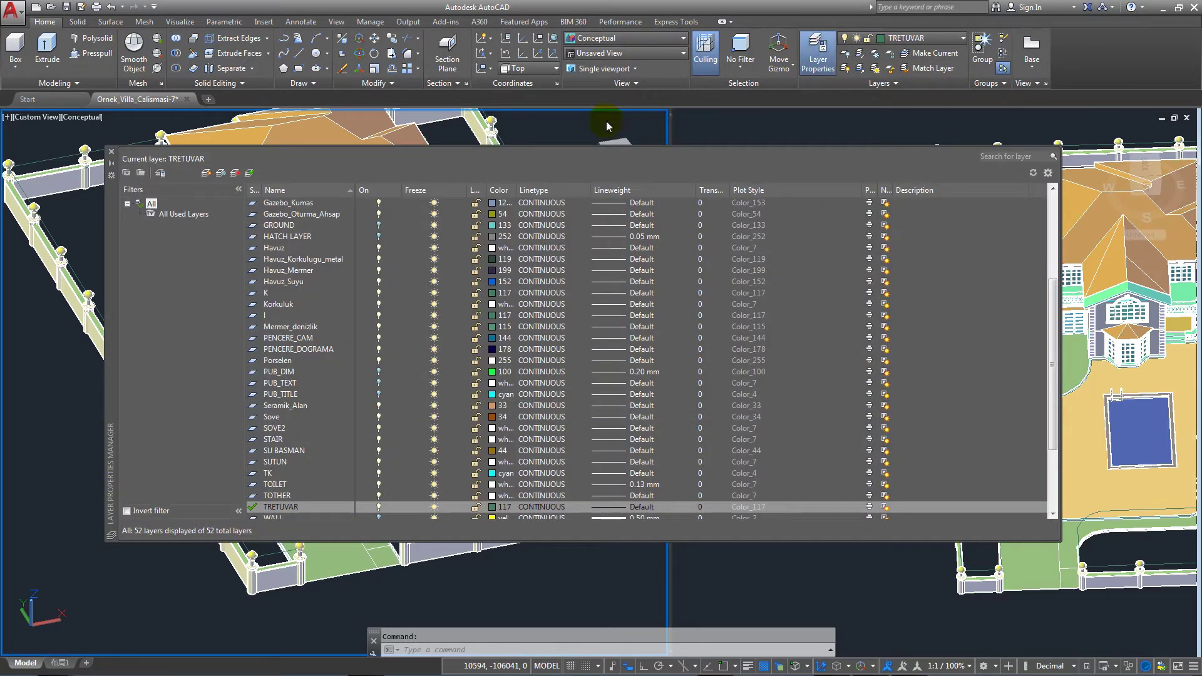
click(492, 508)
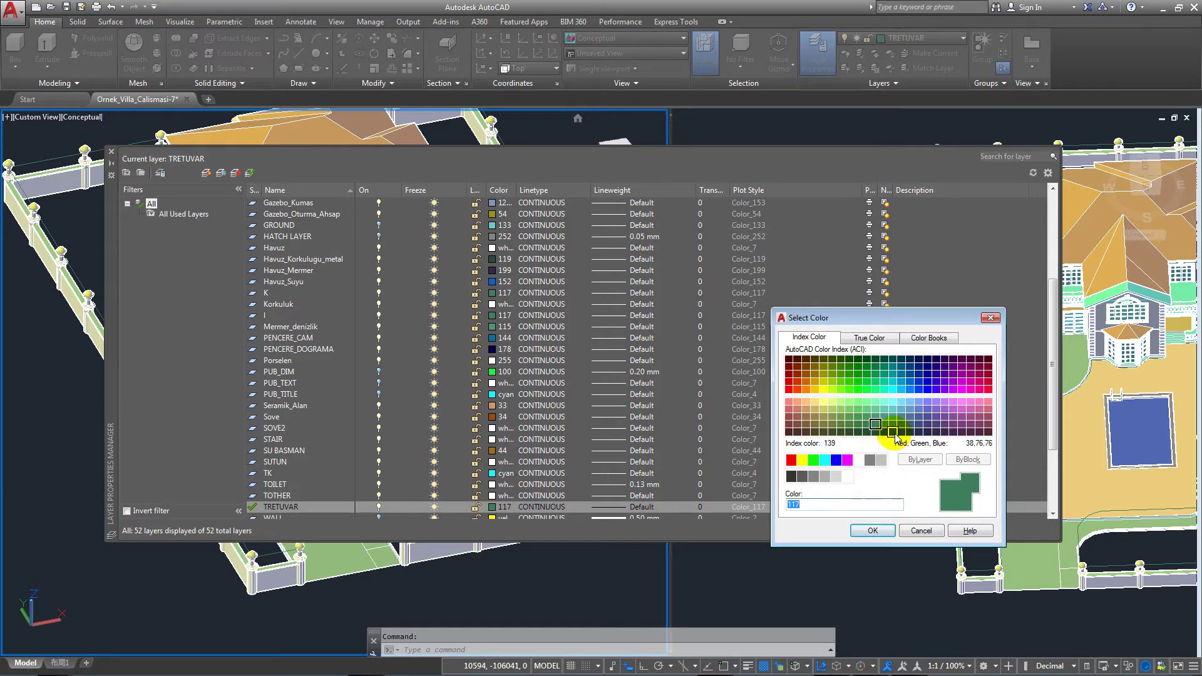
click(832, 431)
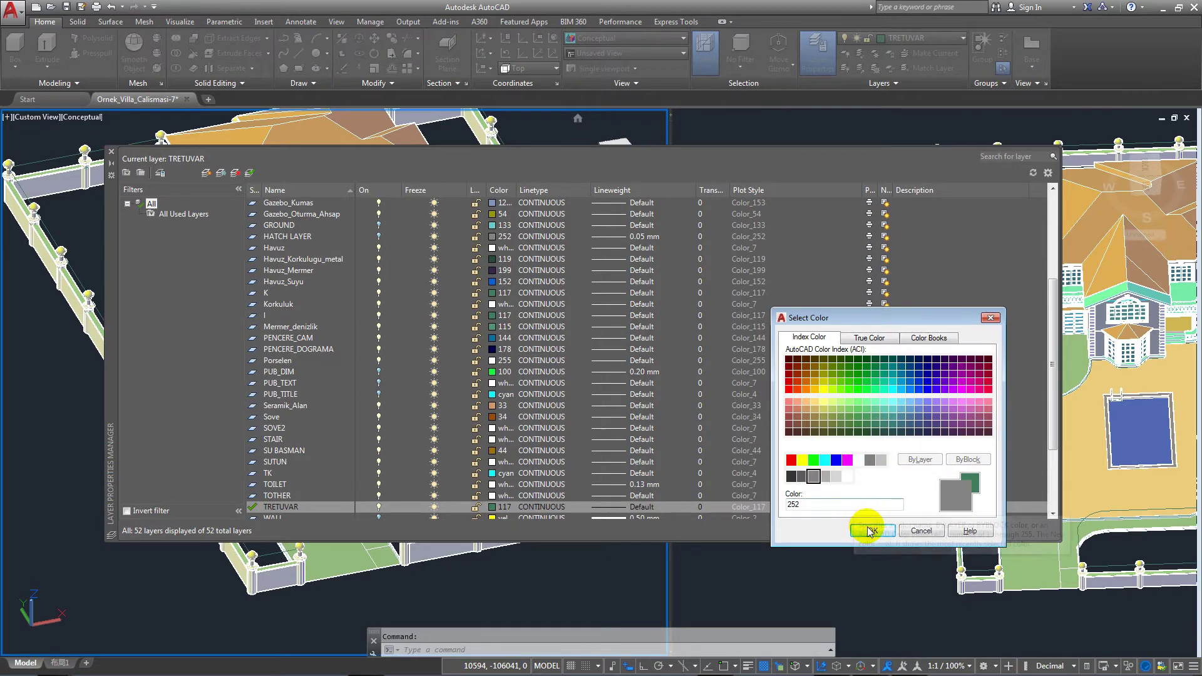
click(872, 530)
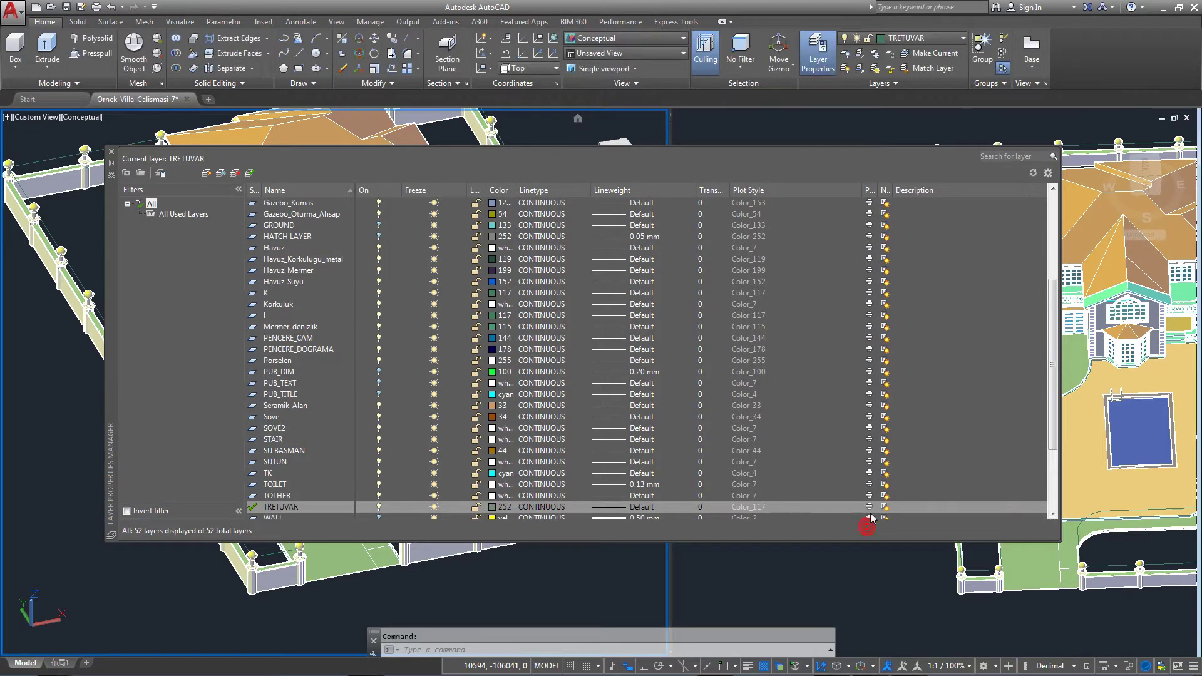
click(111, 154)
scroll(260, 418, down, 3)
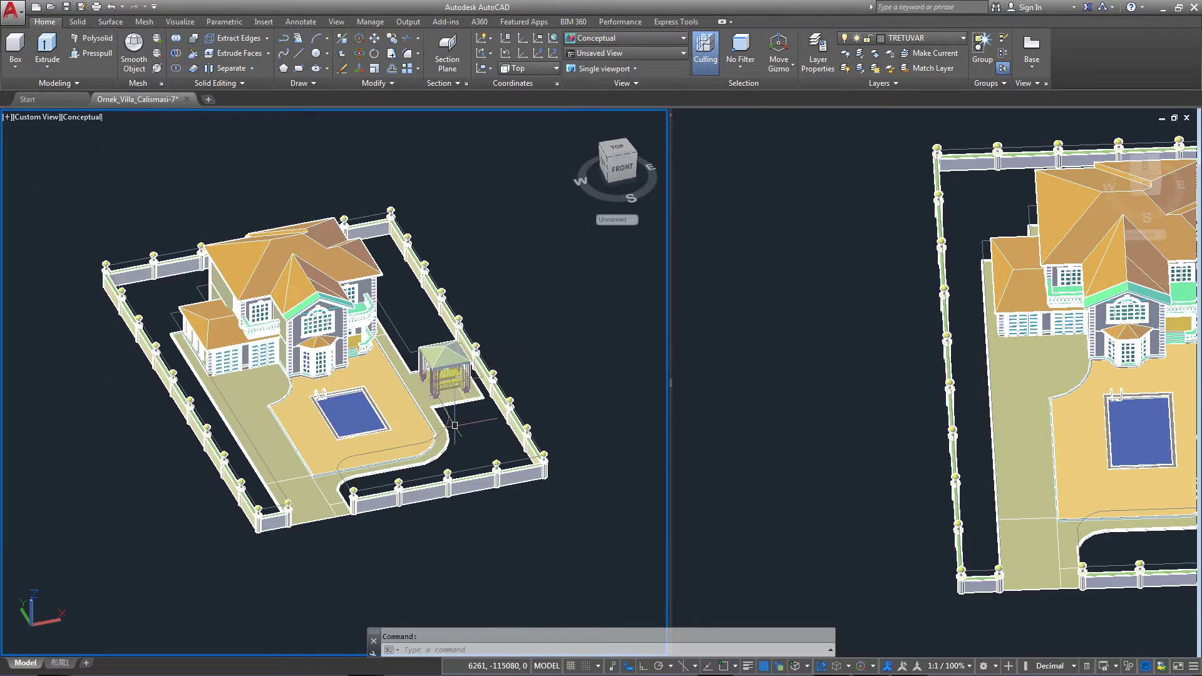
click(620, 40)
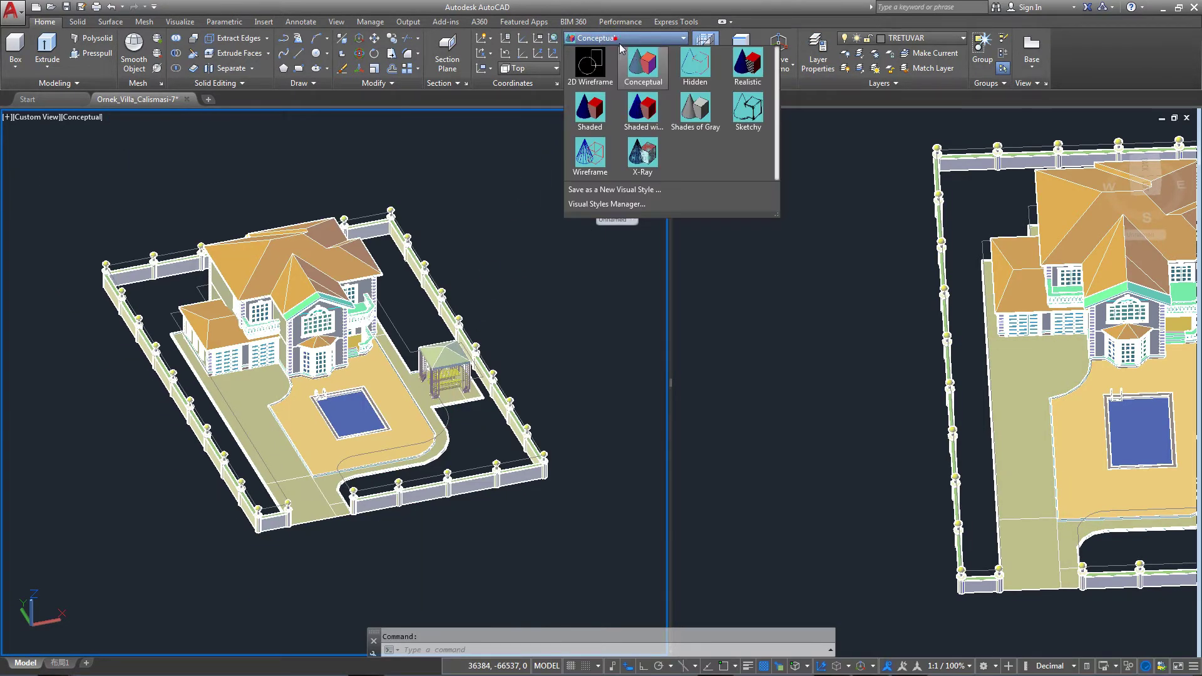
- Shade the view in Realistic style and orbit to a higher, near top-down view
click(727, 78)
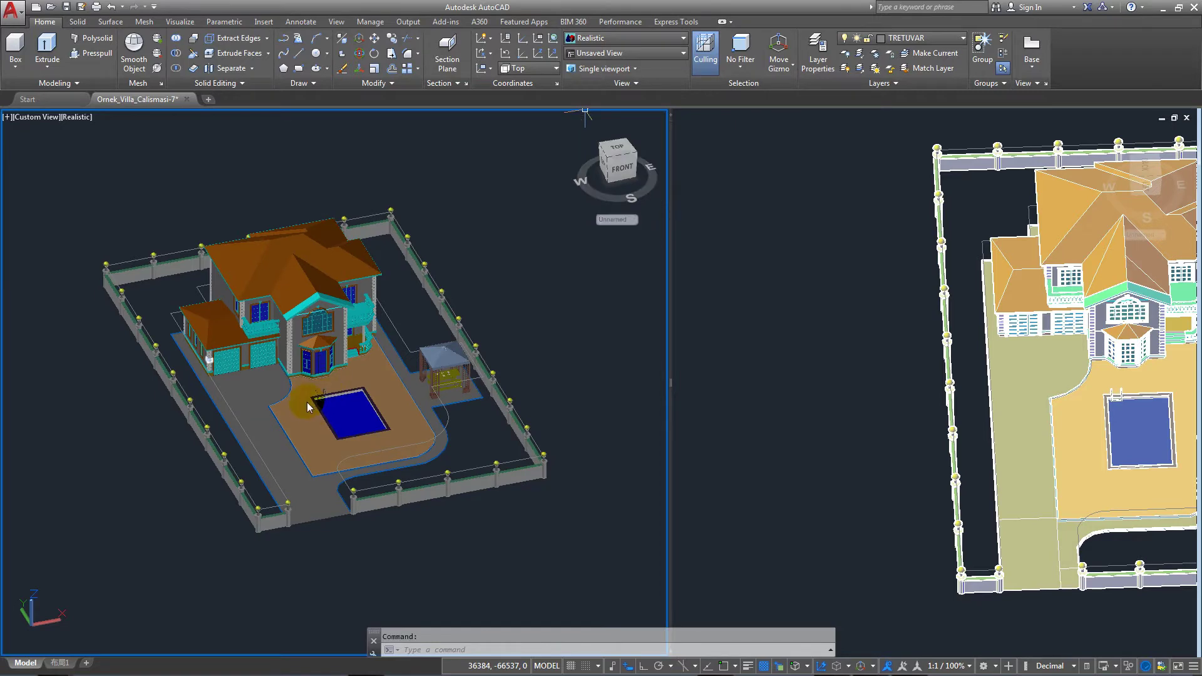
shift+middle_drag(498, 313, 466, 329)
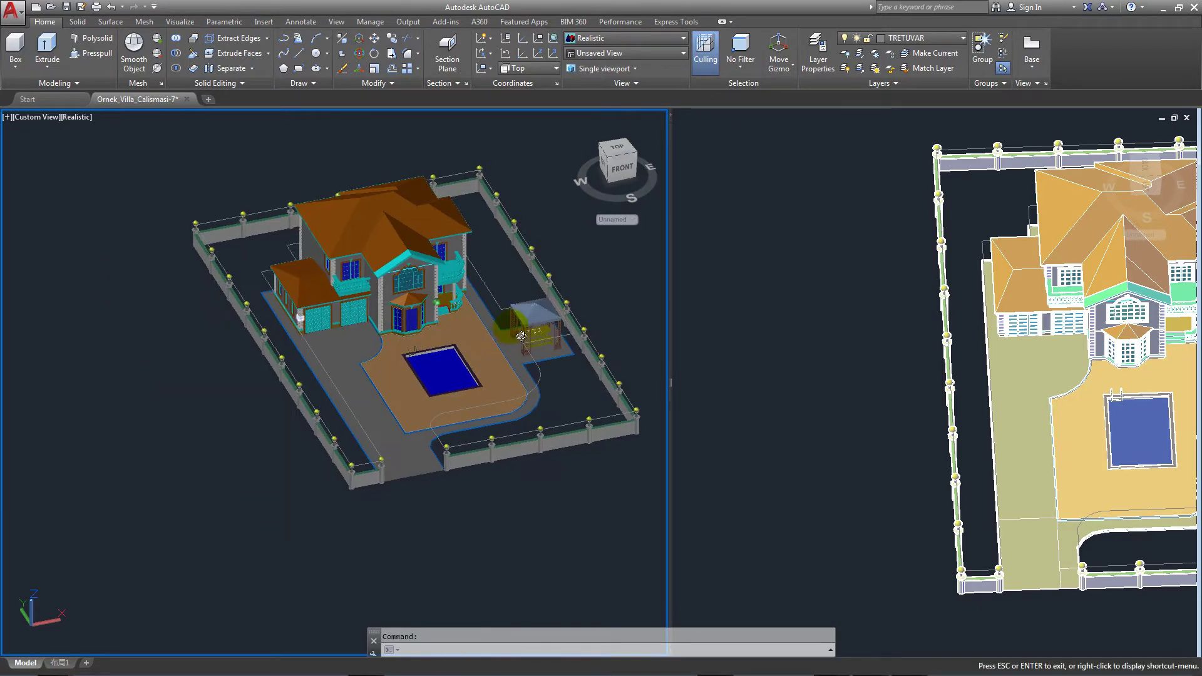
scroll(467, 329, up, 2)
scroll(304, 413, down, 2)
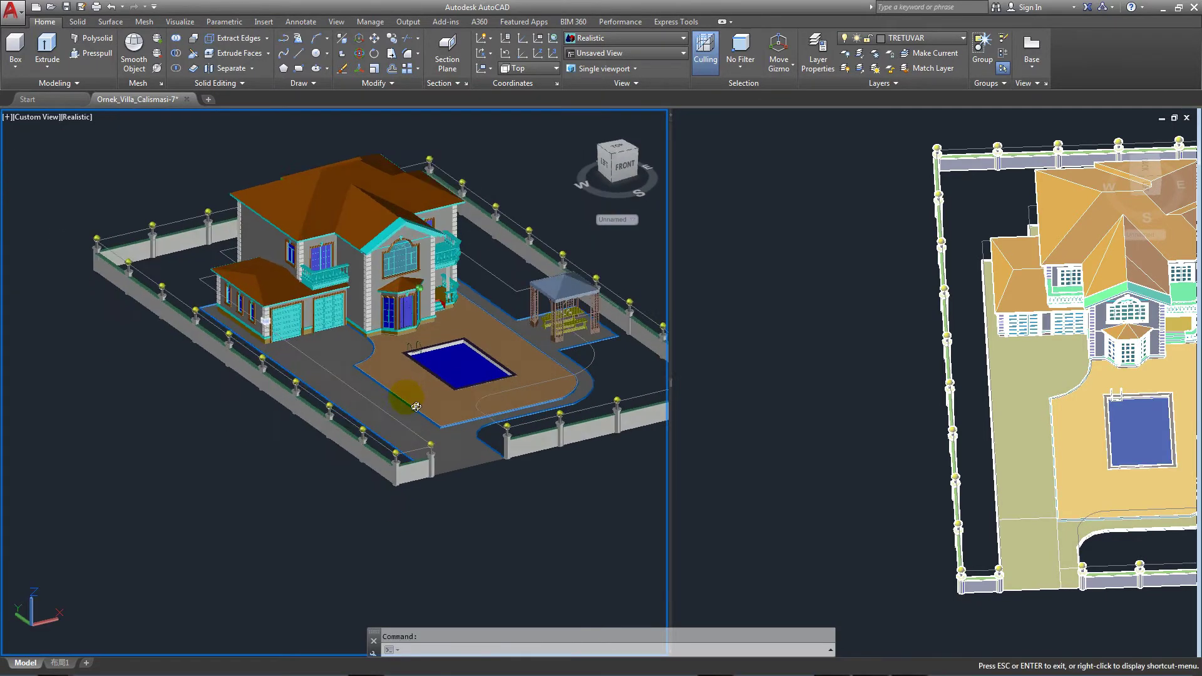
mouse_move(305, 376)
shift+middle_down()
mouse_move(305, 413)
mouse_move(79, 19)
shift+middle_up()
scroll(305, 413, up, 2)
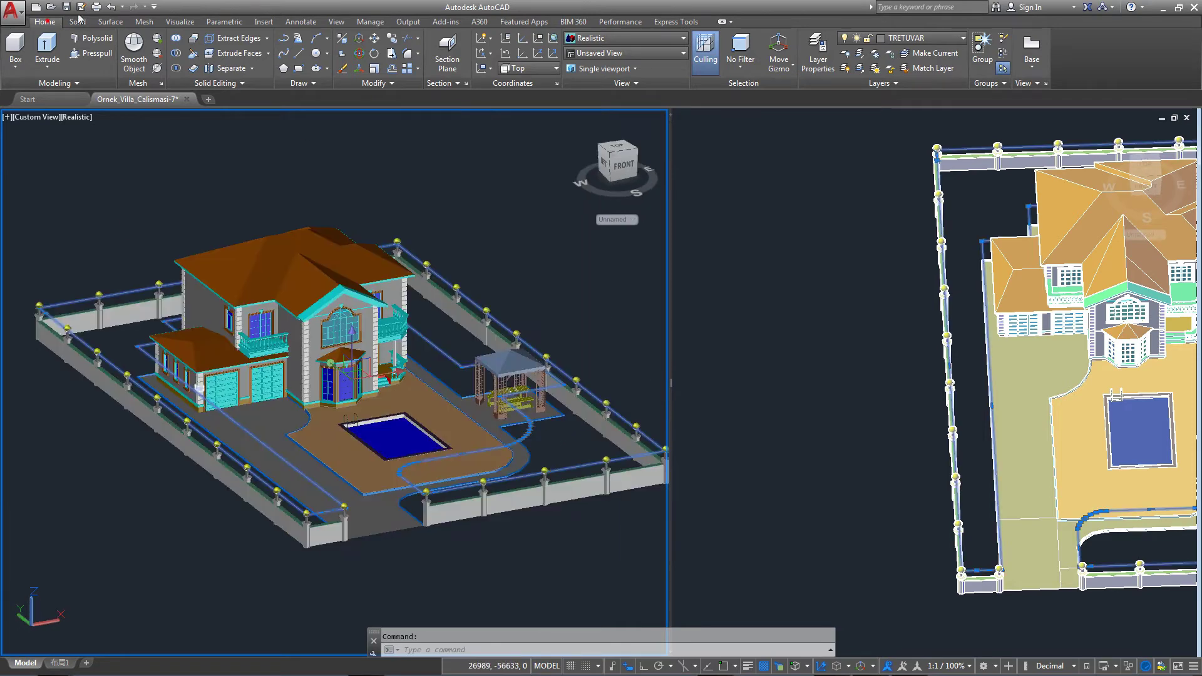
- Make Cim_Alan the current layer from the layer list
click(901, 43)
scroll(937, 193, down, 5)
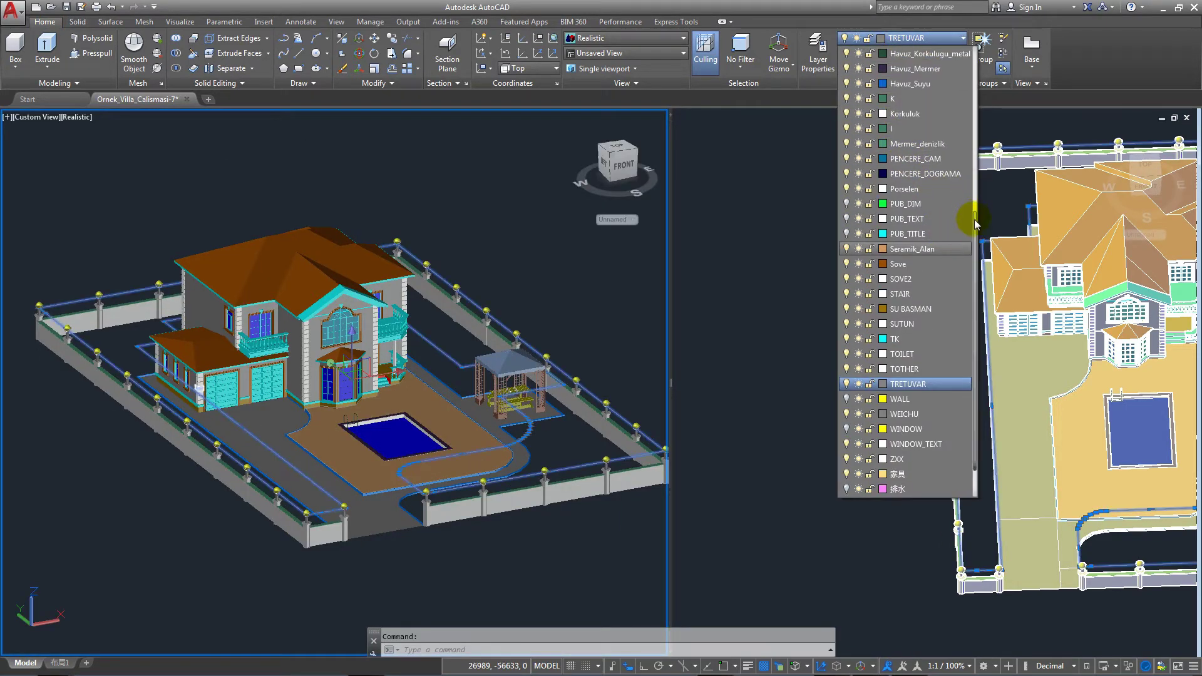
drag(975, 223, 970, 47)
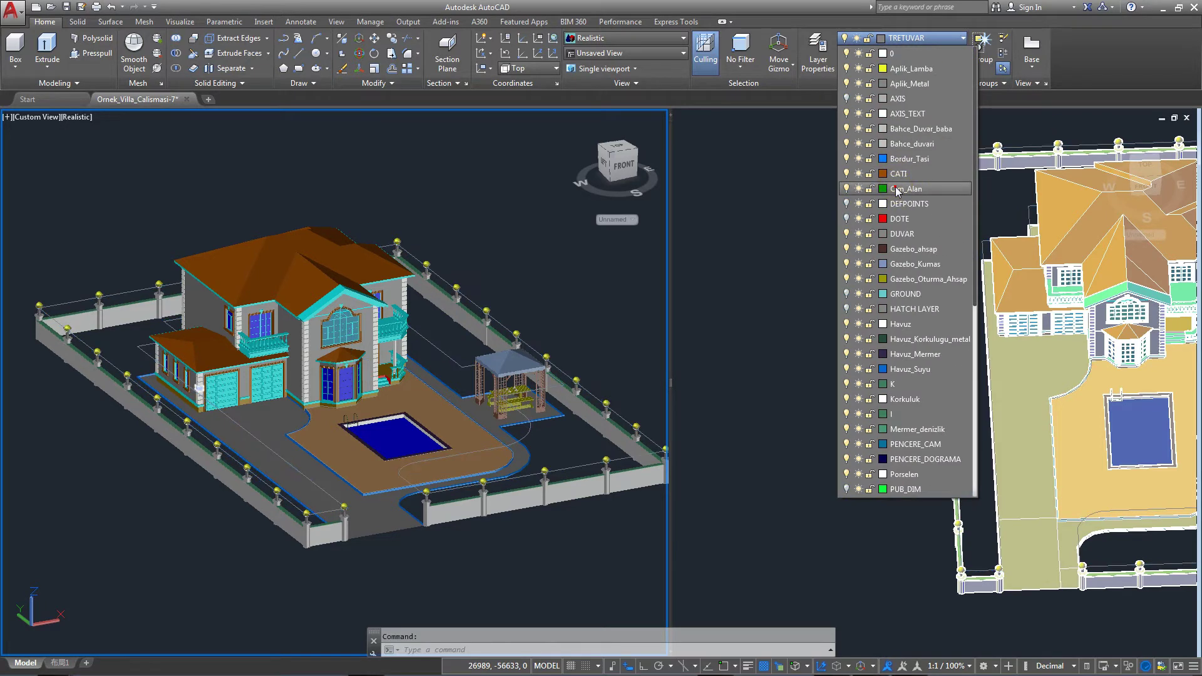
key(Escape)
scroll(134, 292, up, 4)
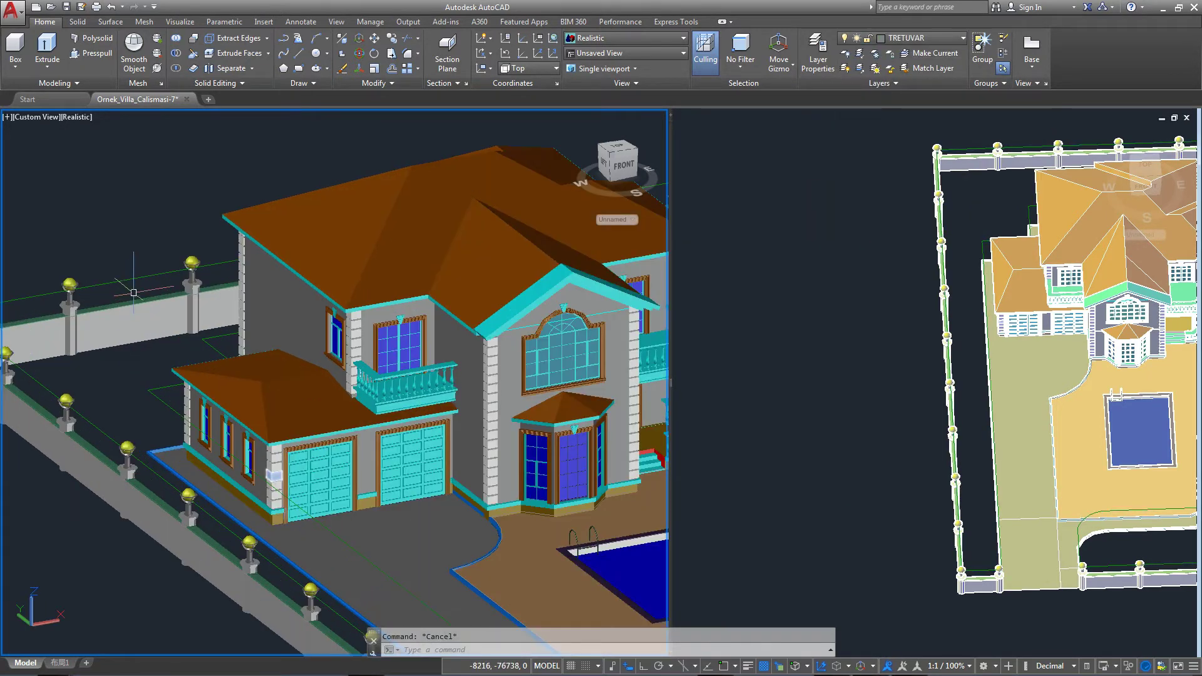
scroll(127, 281, down, 4)
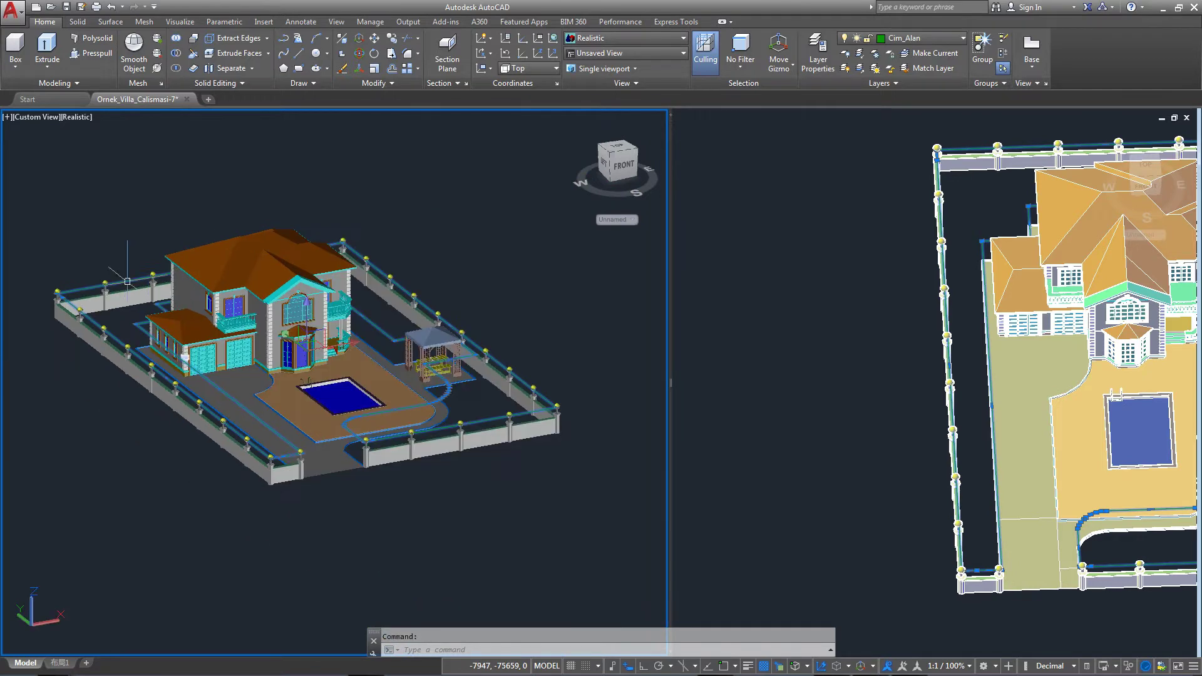
click(110, 22)
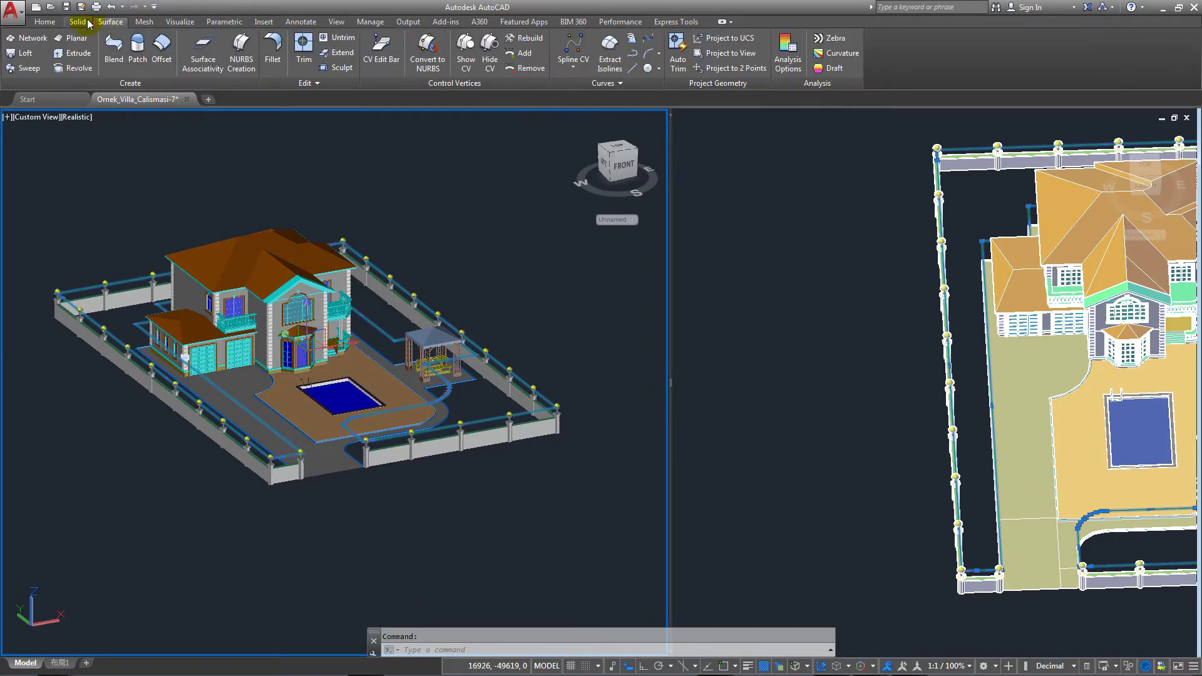
- Create a planar surface from the site boundary polyline
click(77, 40)
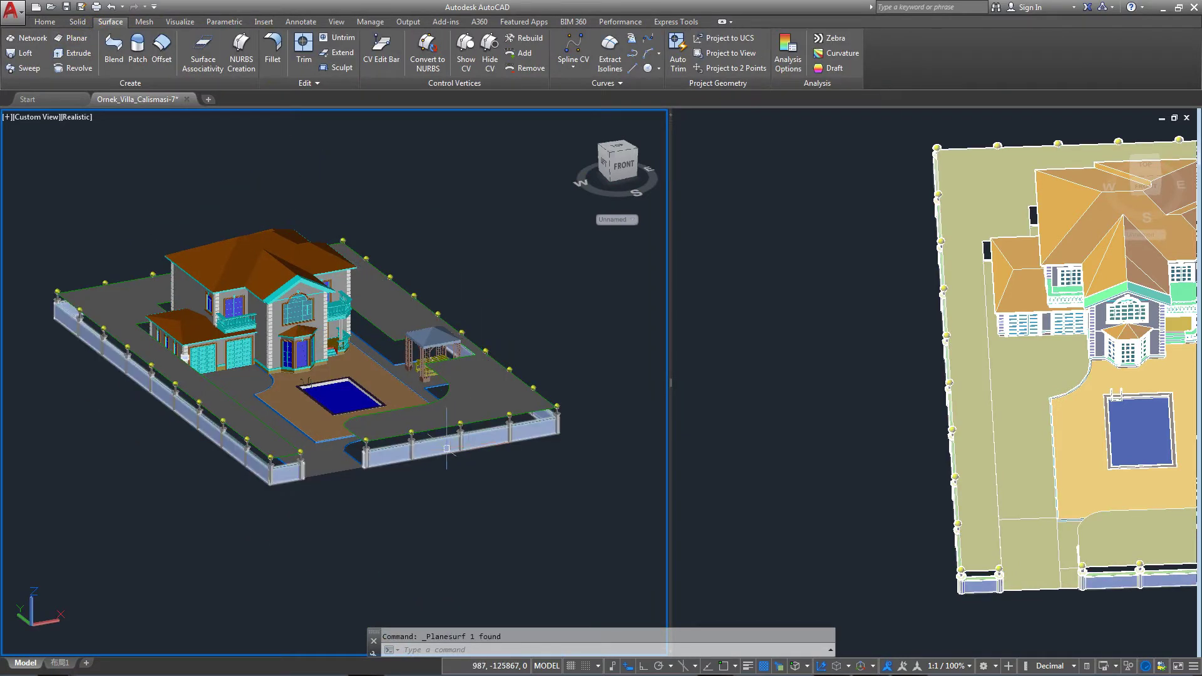
scroll(134, 312, up, 2)
click(134, 312)
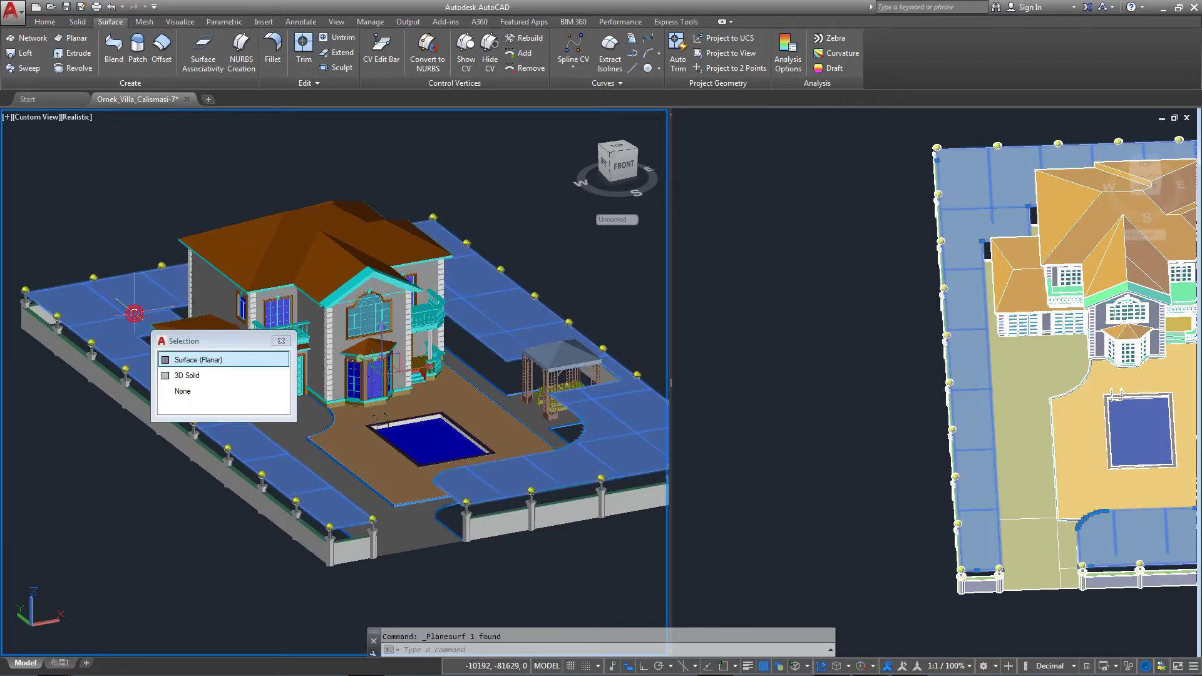
middle_drag(539, 331, 592, 384)
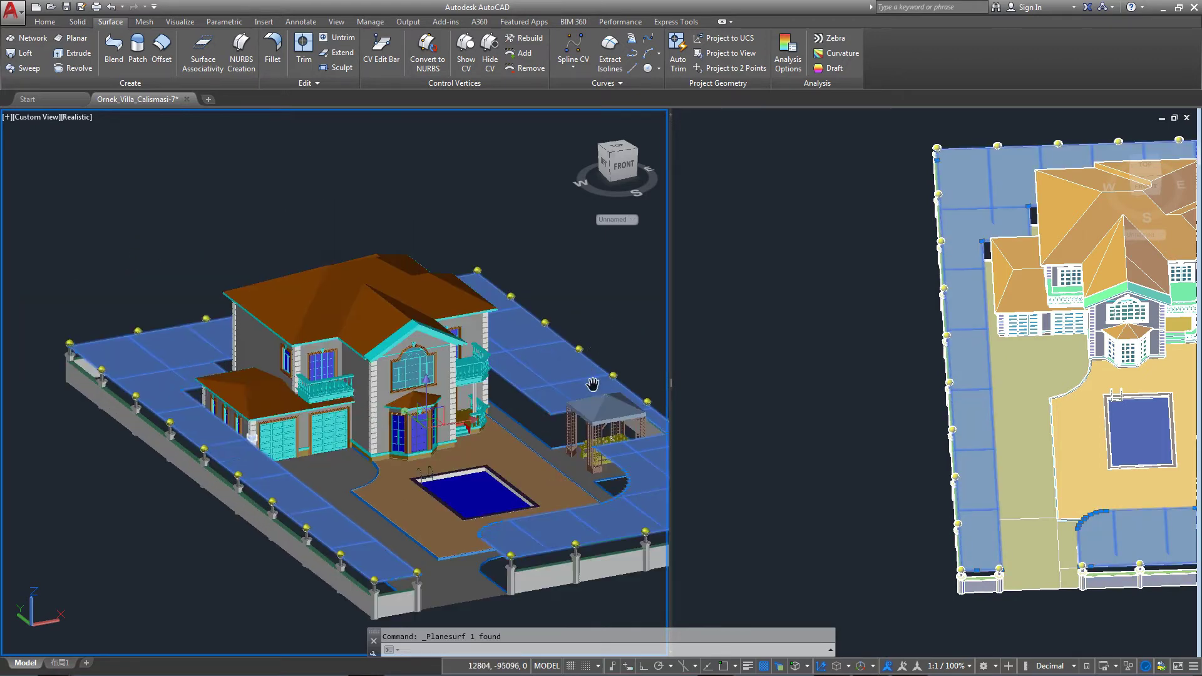
- Select the new planar surface and keep its colour ByLayer
click(133, 357)
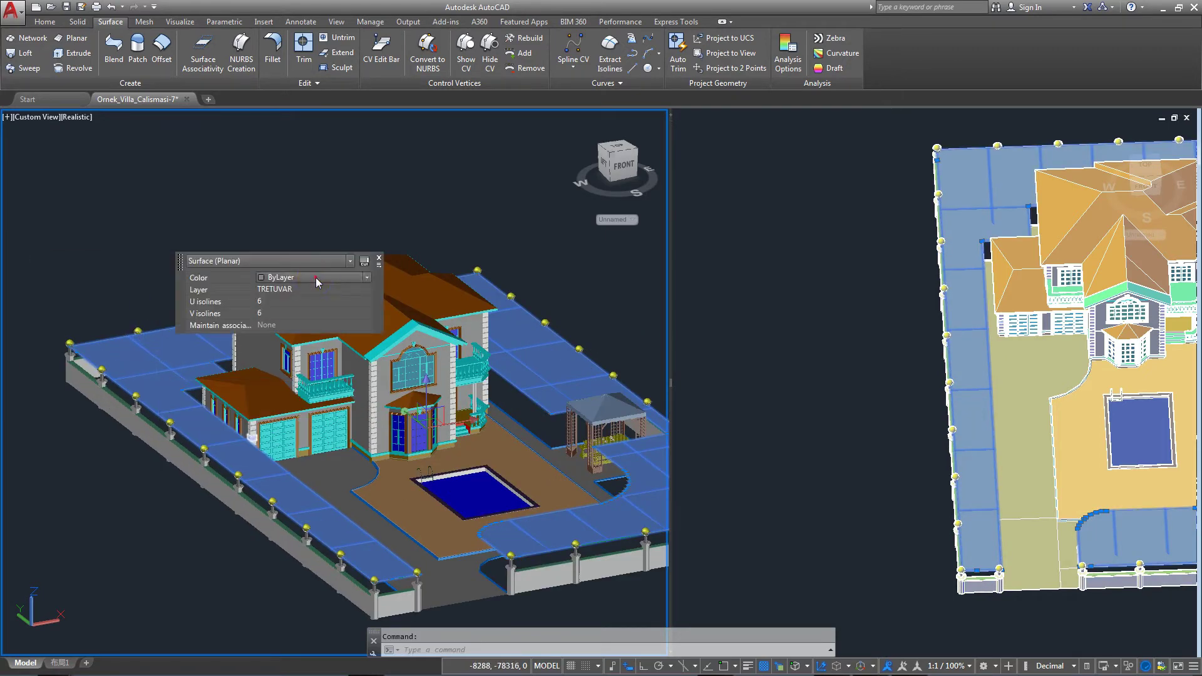
click(316, 277)
click(301, 295)
click(43, 22)
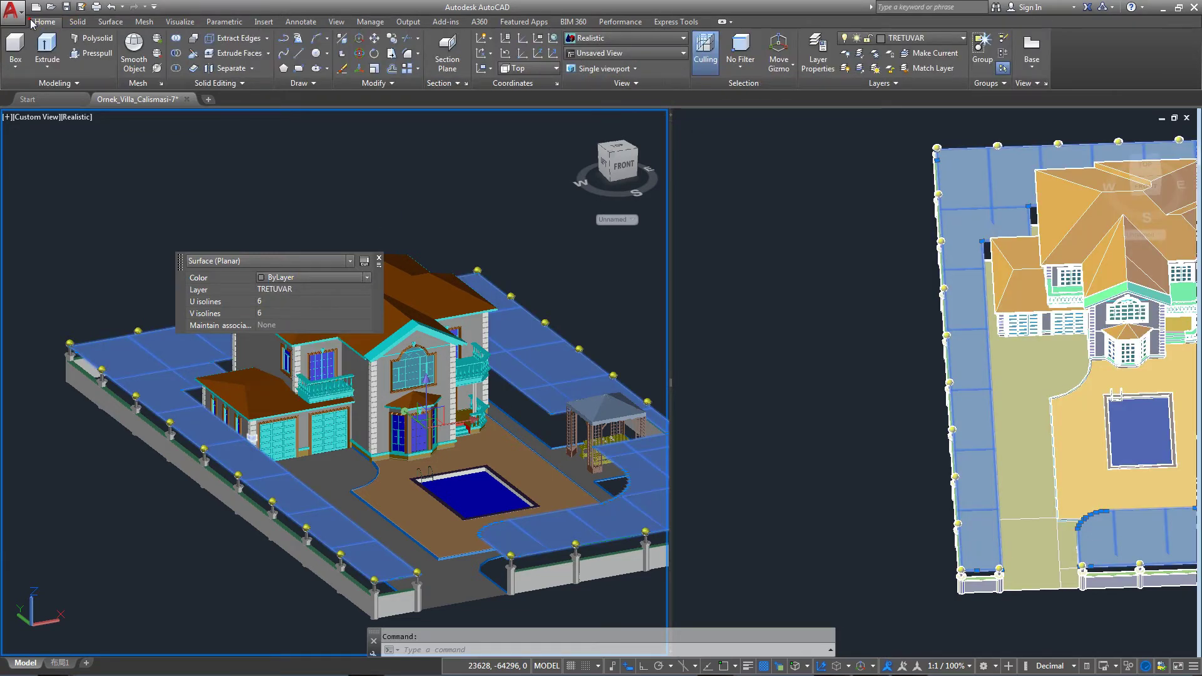
click(921, 39)
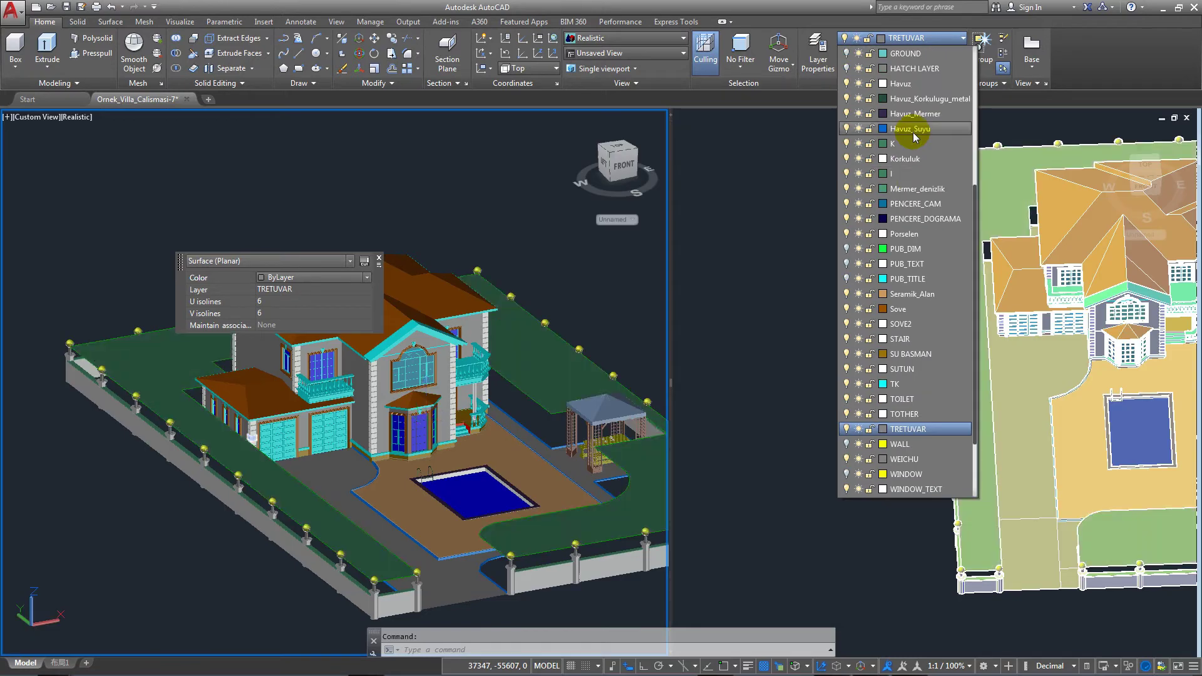
- Put the surface on Cim_Alan, then select the planar ground surface via selection cycling
scroll(915, 138, up, 5)
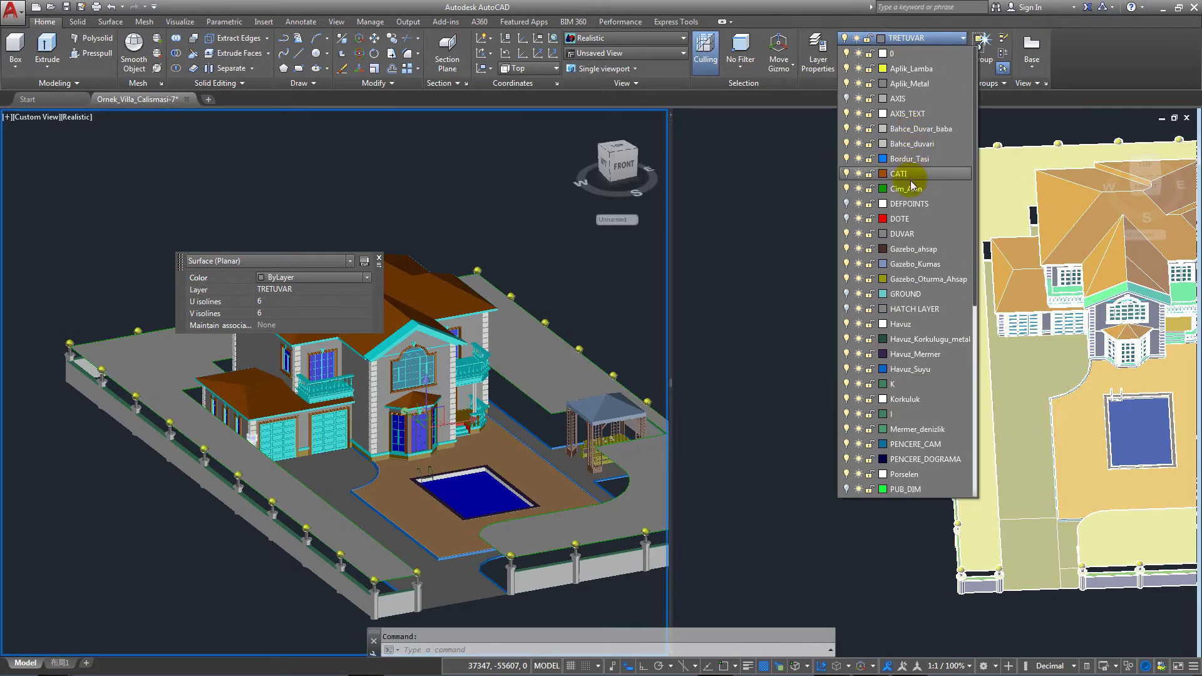
click(907, 189)
middle_drag(407, 213, 387, 205)
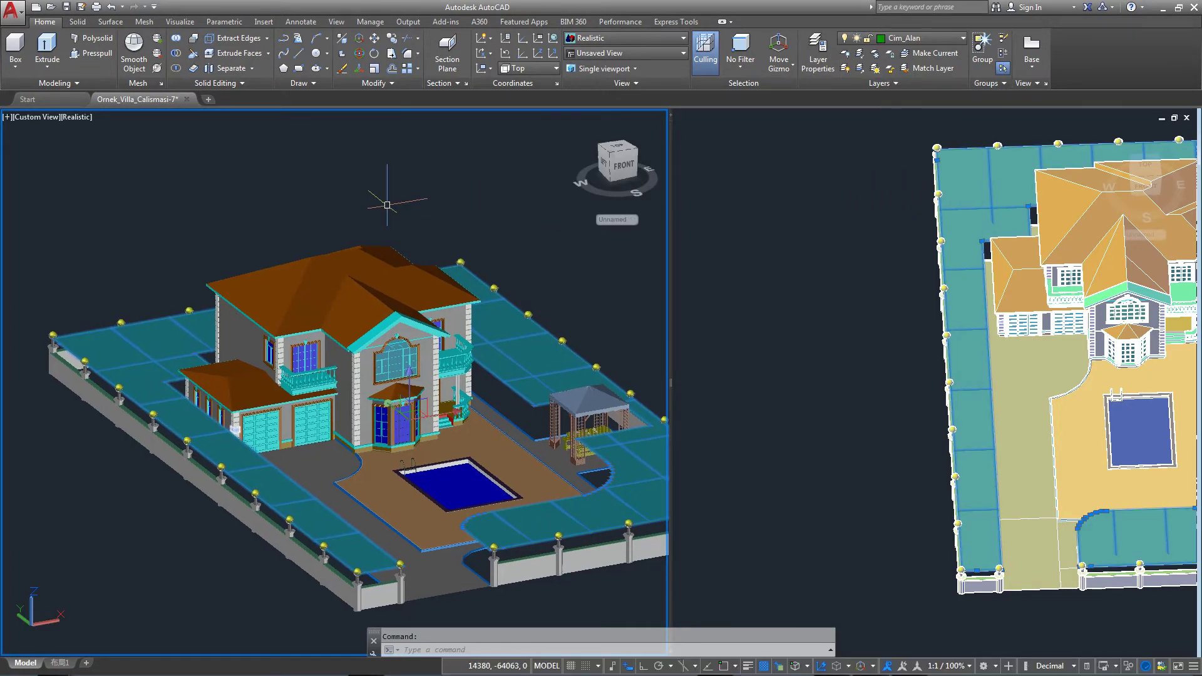
key(Escape)
click(224, 384)
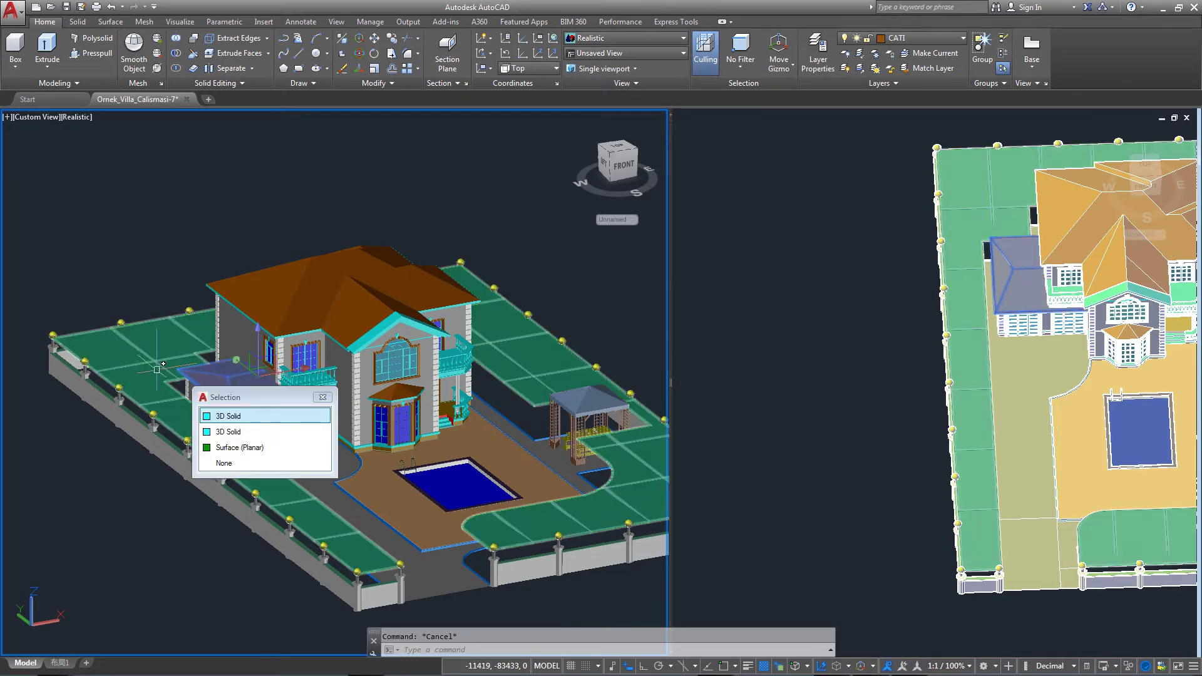
click(247, 440)
middle_drag(386, 377, 352, 349)
scroll(352, 348, up, 2)
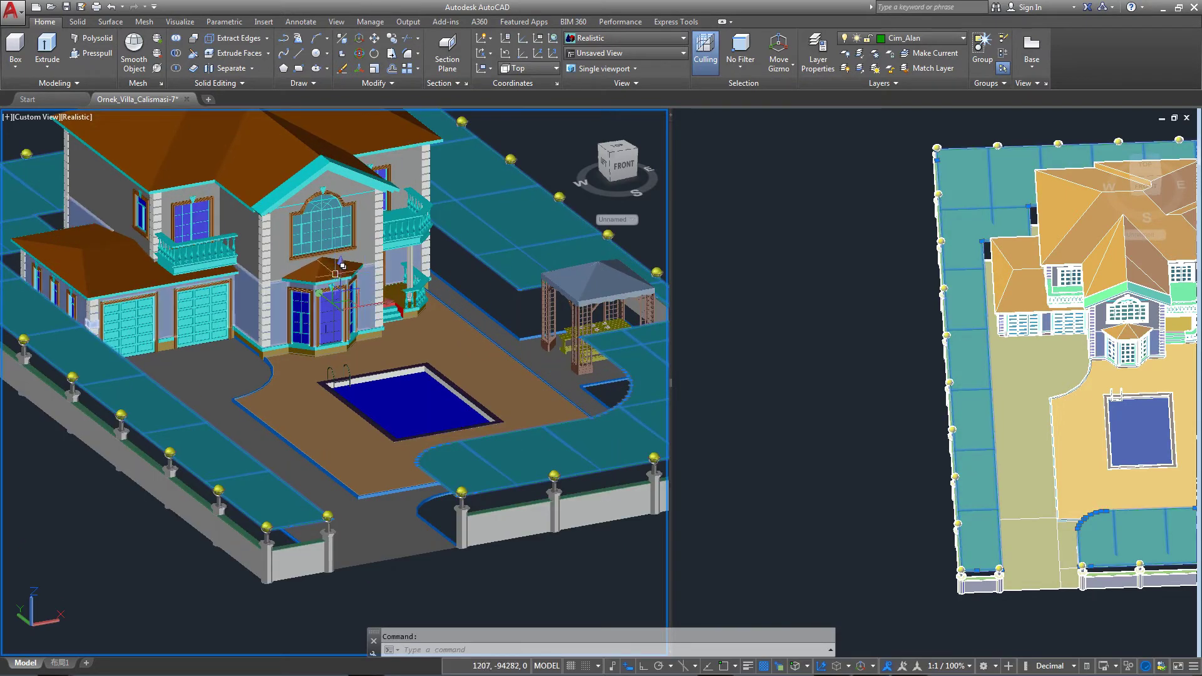
- In Front view, move the ground surface down beneath the paving
click(623, 168)
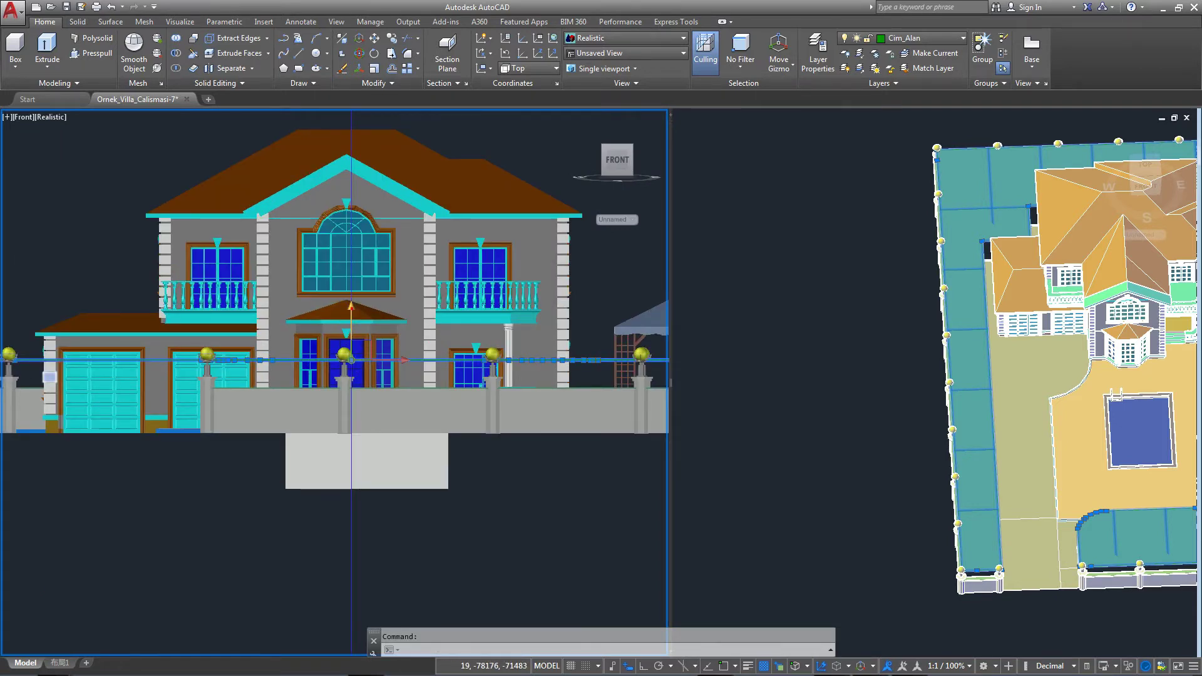
click(351, 360)
scroll(341, 439, up, 2)
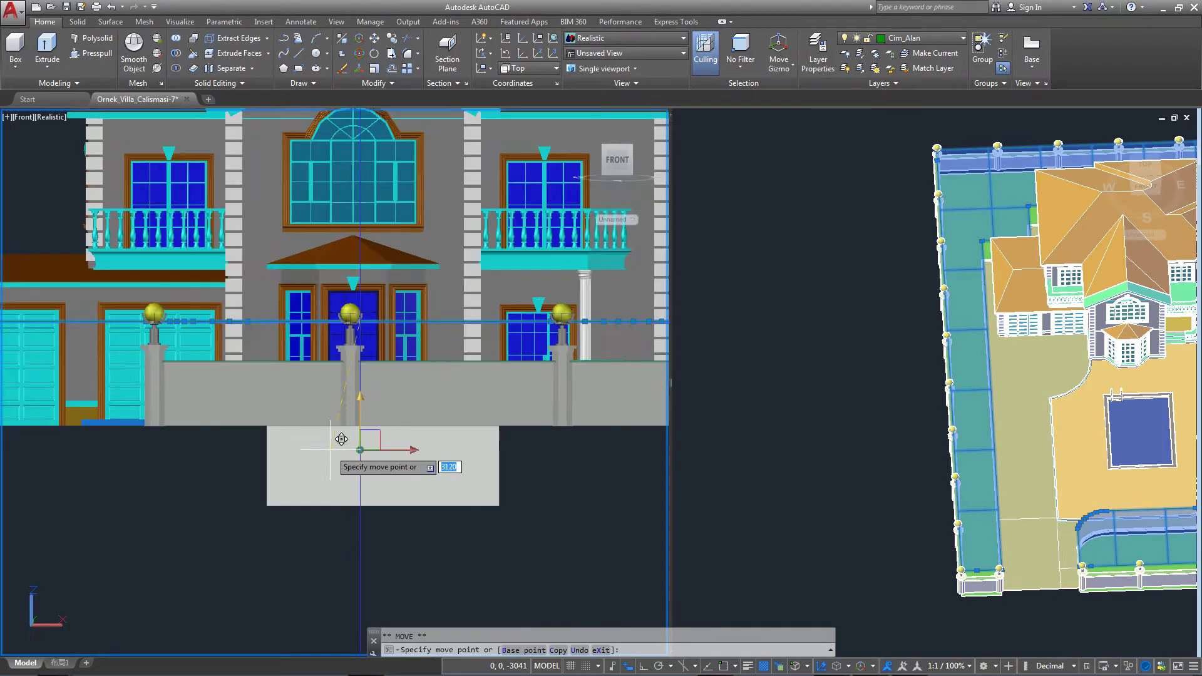
scroll(416, 373, up, 4)
scroll(433, 368, up, 2)
scroll(432, 370, down, 2)
scroll(428, 371, down, 3)
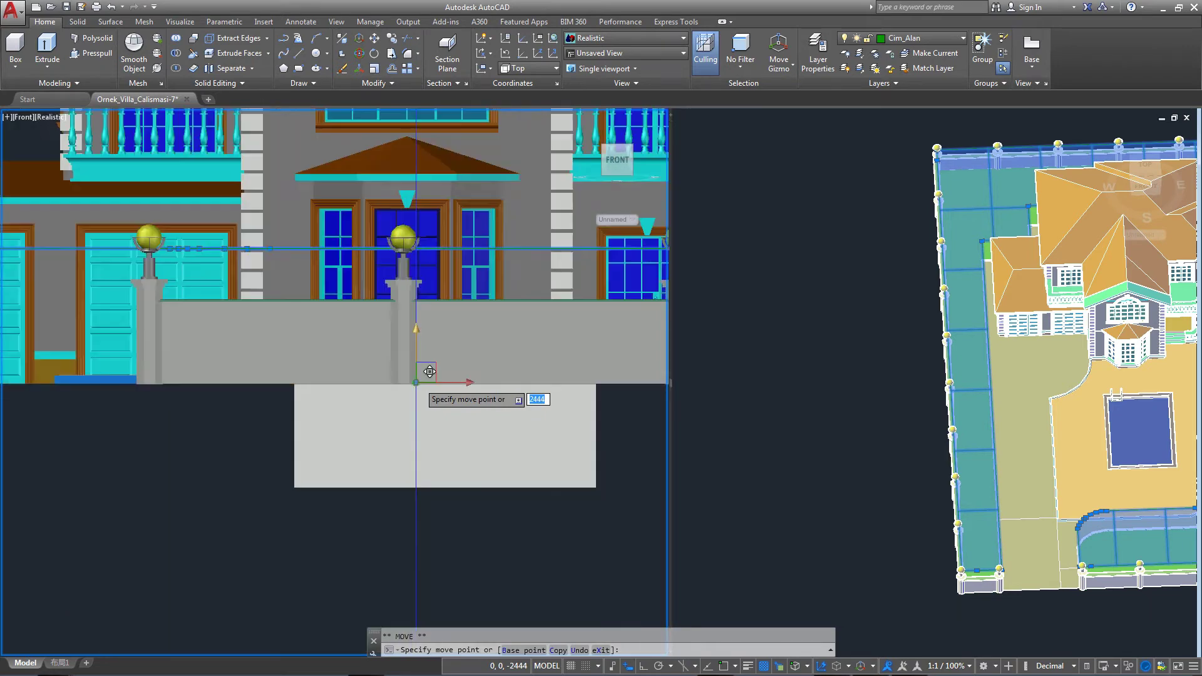
shift+middle_drag(429, 371, 395, 357)
scroll(395, 356, down, 4)
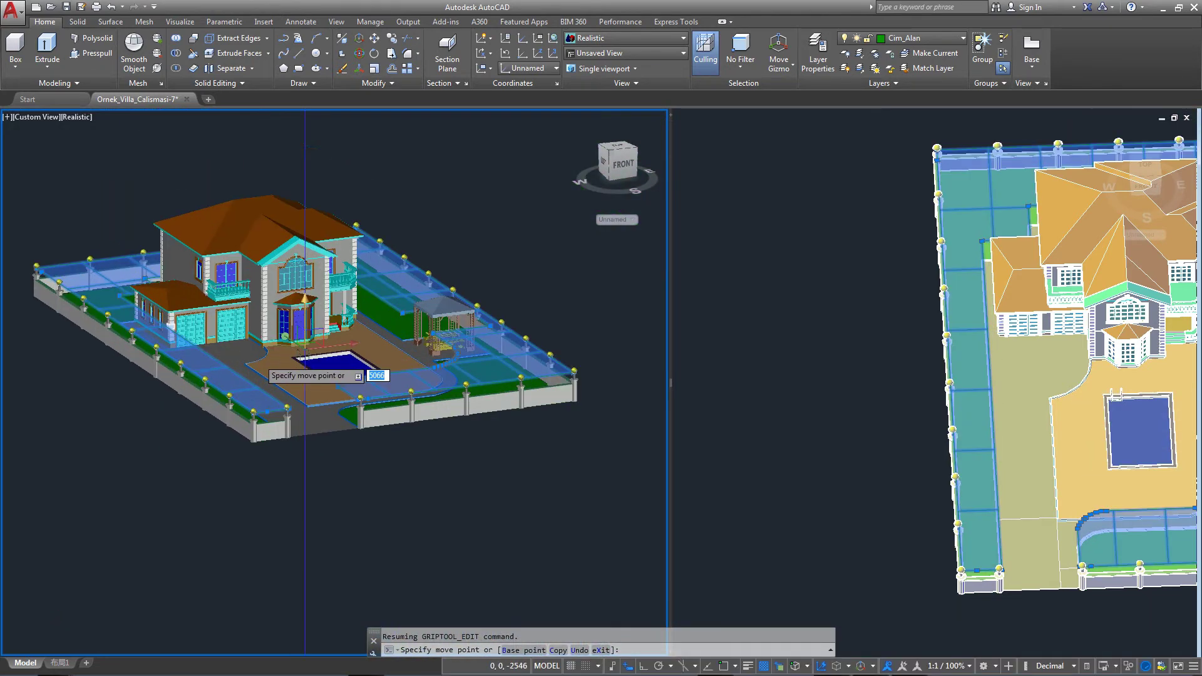
scroll(278, 349, up, 2)
scroll(238, 319, up, 2)
scroll(188, 288, up, 1)
scroll(181, 279, up, 2)
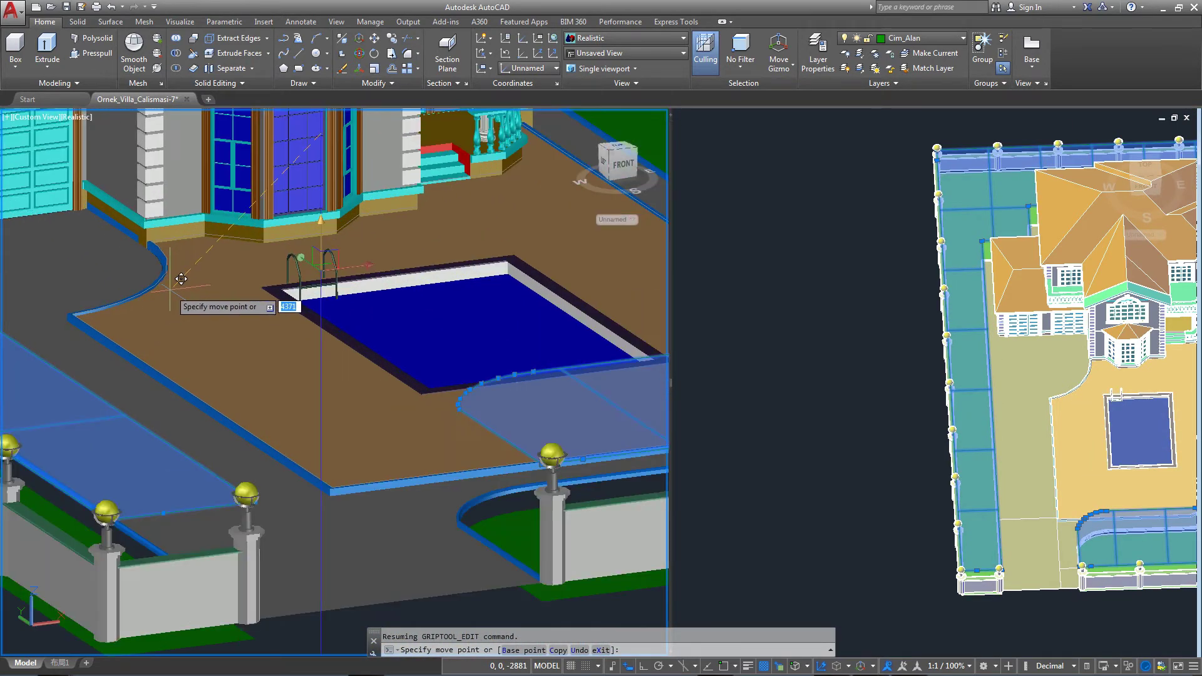
middle_drag(181, 278, 63, 200)
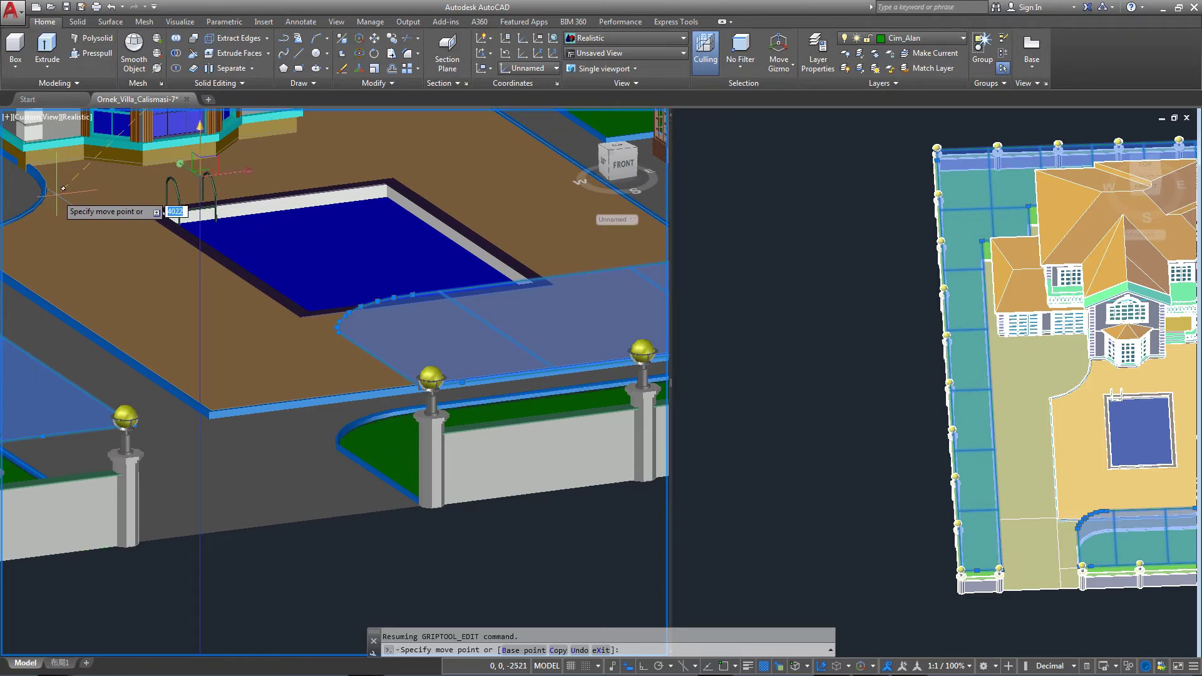
key(Escape)
scroll(188, 251, down, 5)
scroll(313, 282, up, 2)
- Move the green lawn surface with MOVE from a base point to a new point
scroll(501, 326, down, 3)
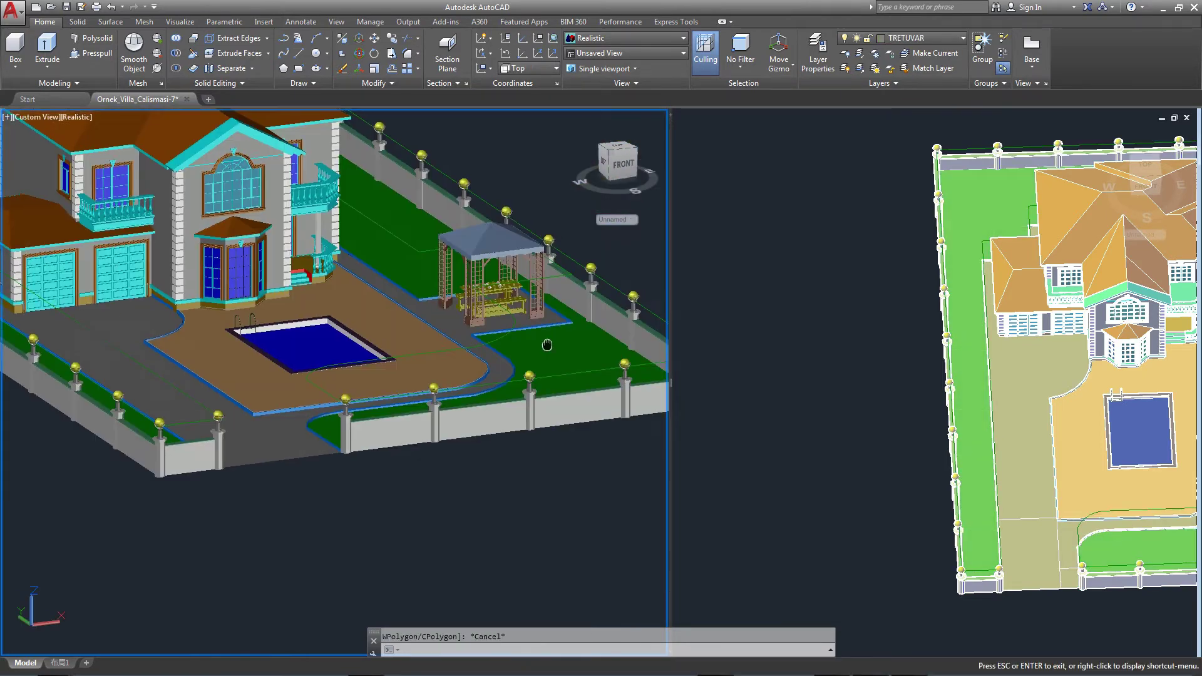
middle_drag(513, 340, 370, 367)
scroll(522, 342, up, 2)
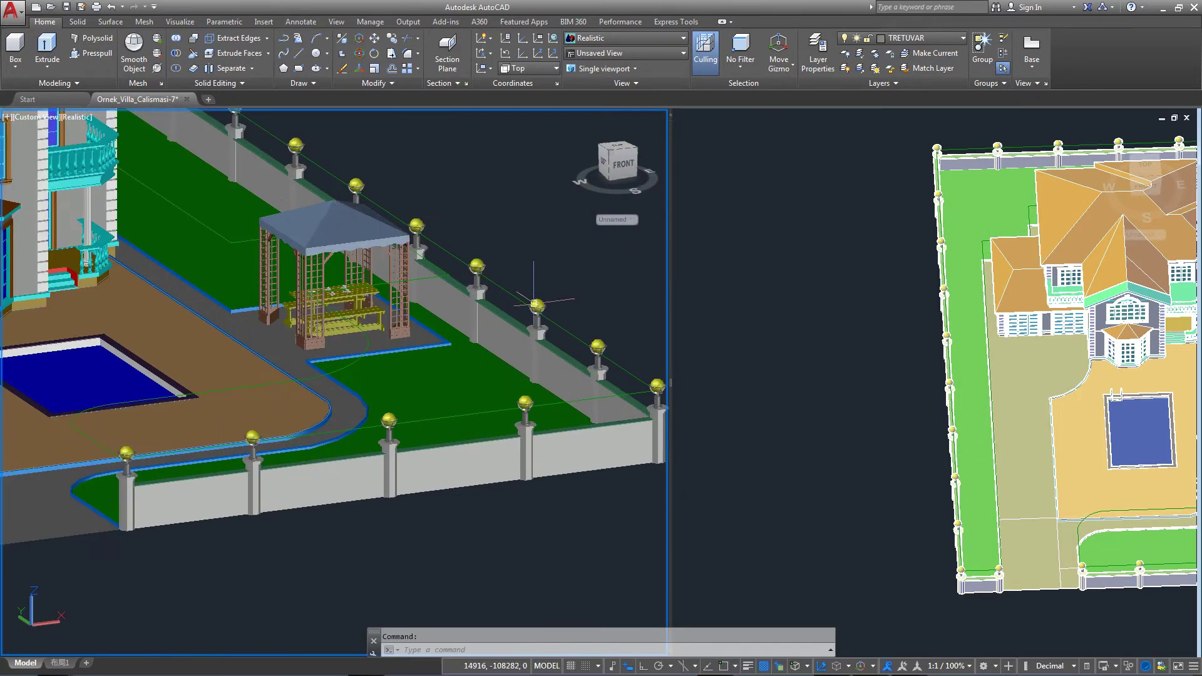
click(513, 293)
scroll(511, 295, down, 3)
scroll(504, 296, down, 2)
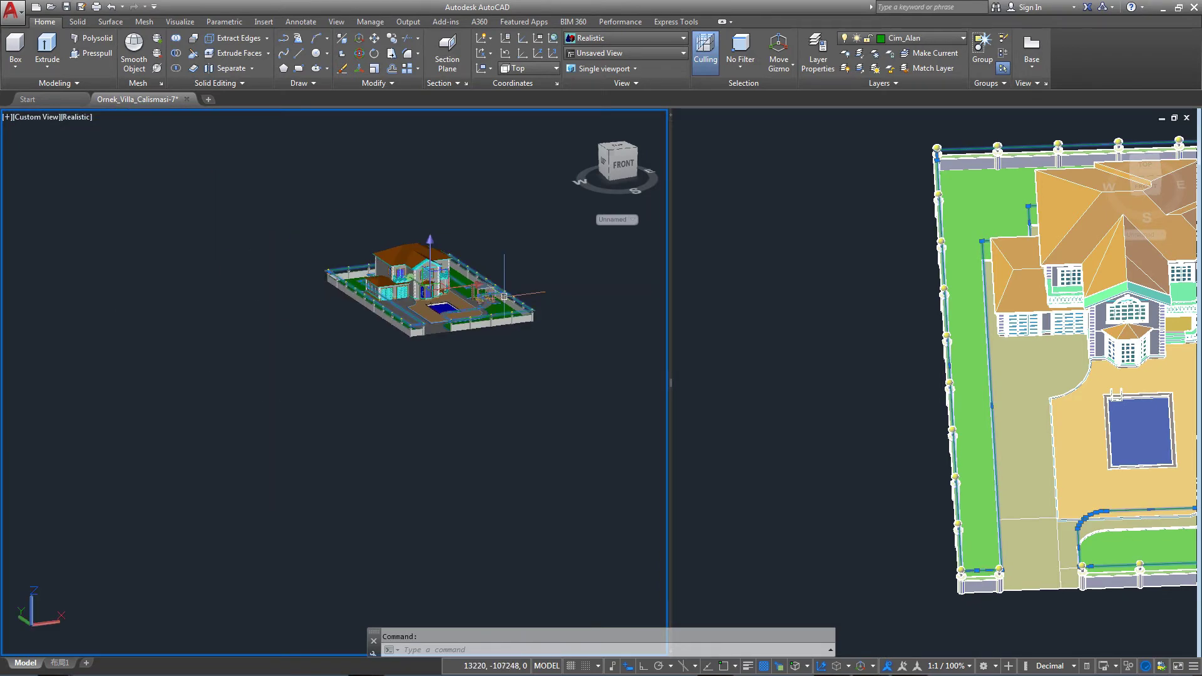
text(m)
key(Return)
click(515, 380)
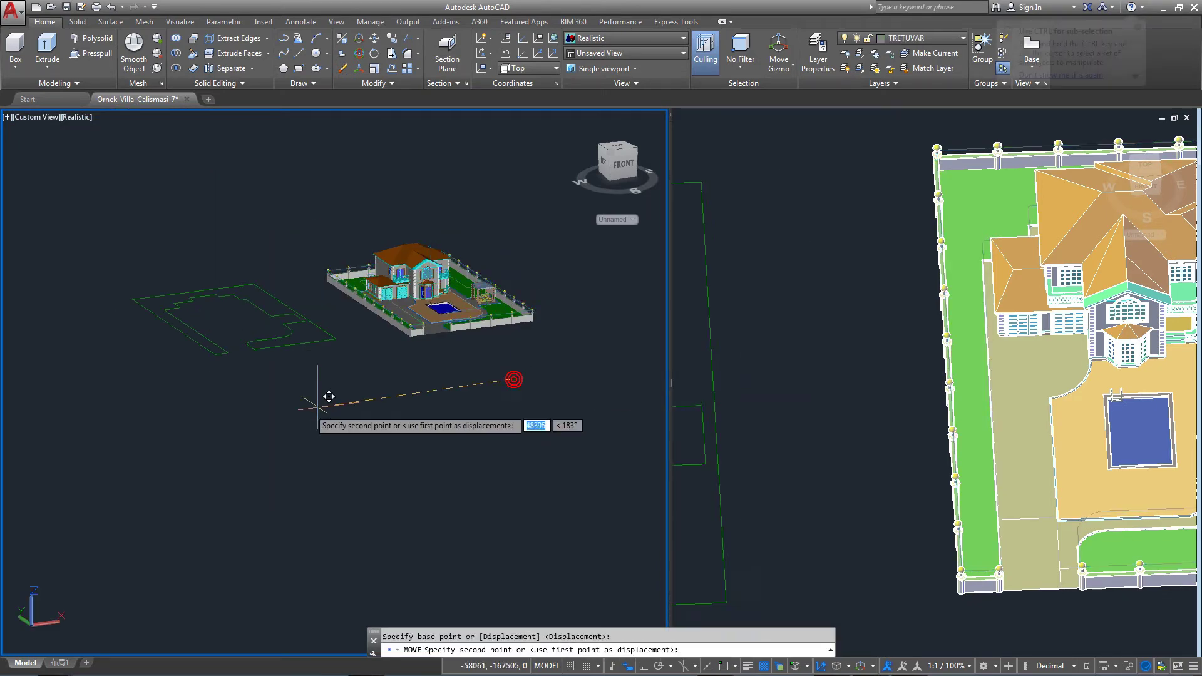
click(60, 450)
- Select two grey paving pieces and show the front elevation
scroll(490, 303, up, 2)
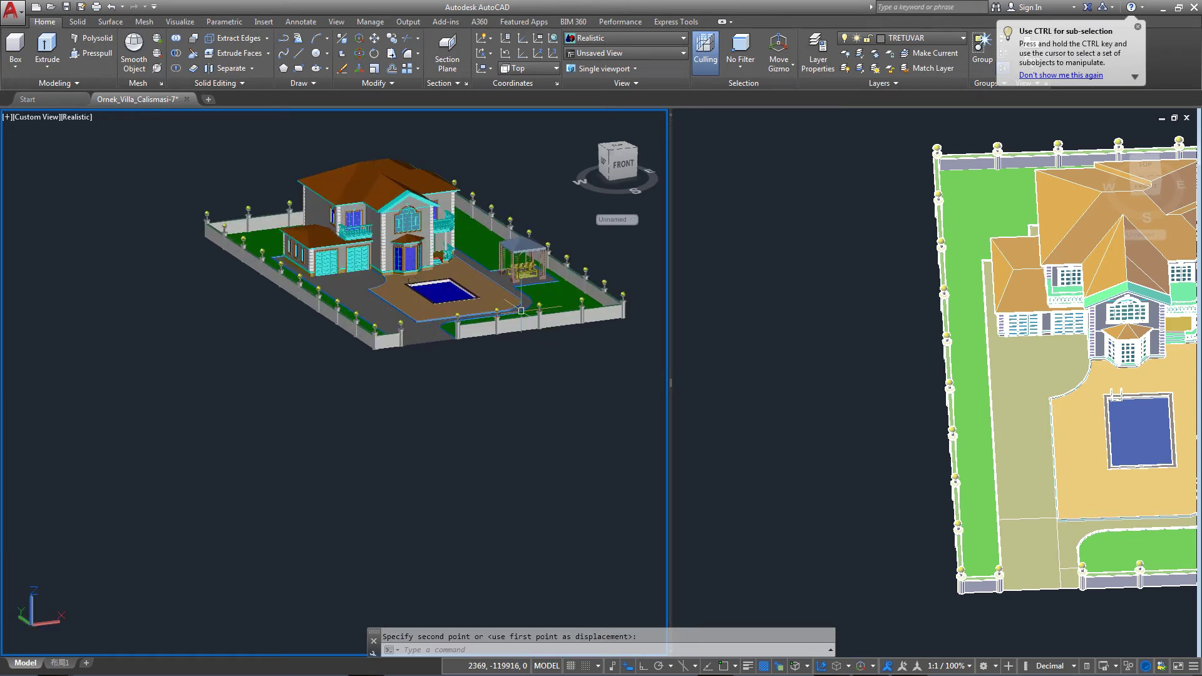
scroll(490, 304, up, 4)
scroll(491, 303, up, 2)
scroll(290, 340, up, 2)
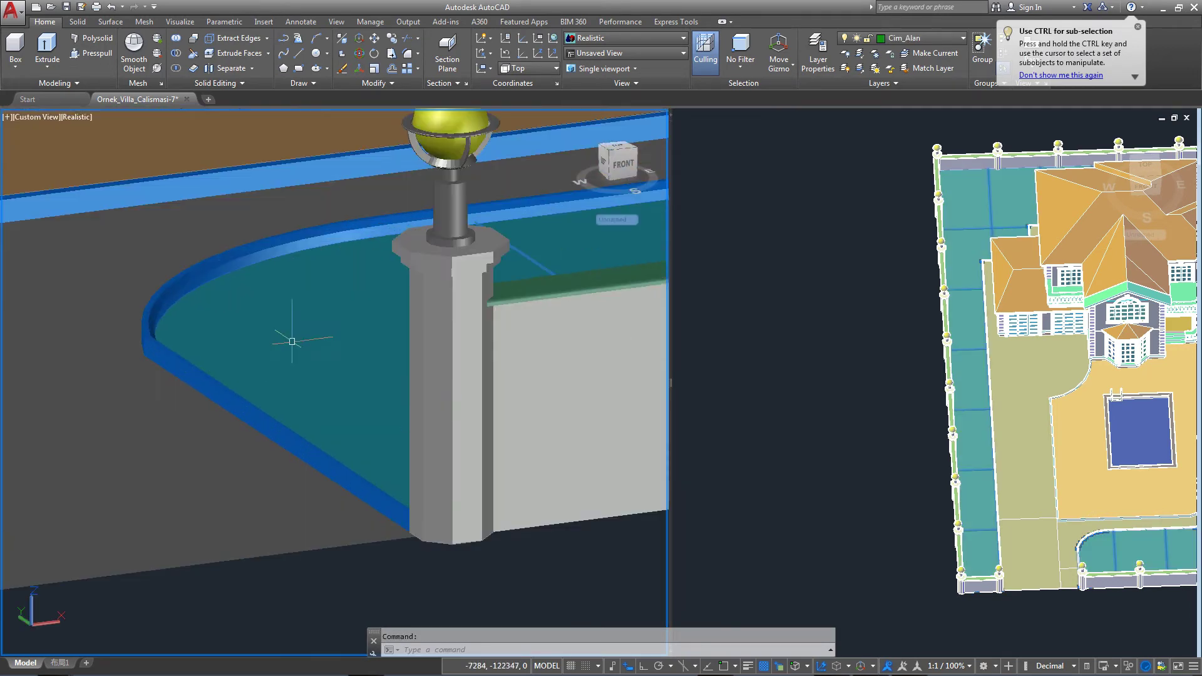
scroll(201, 363, down, 2)
scroll(211, 358, down, 3)
scroll(211, 358, up, 2)
scroll(213, 360, up, 3)
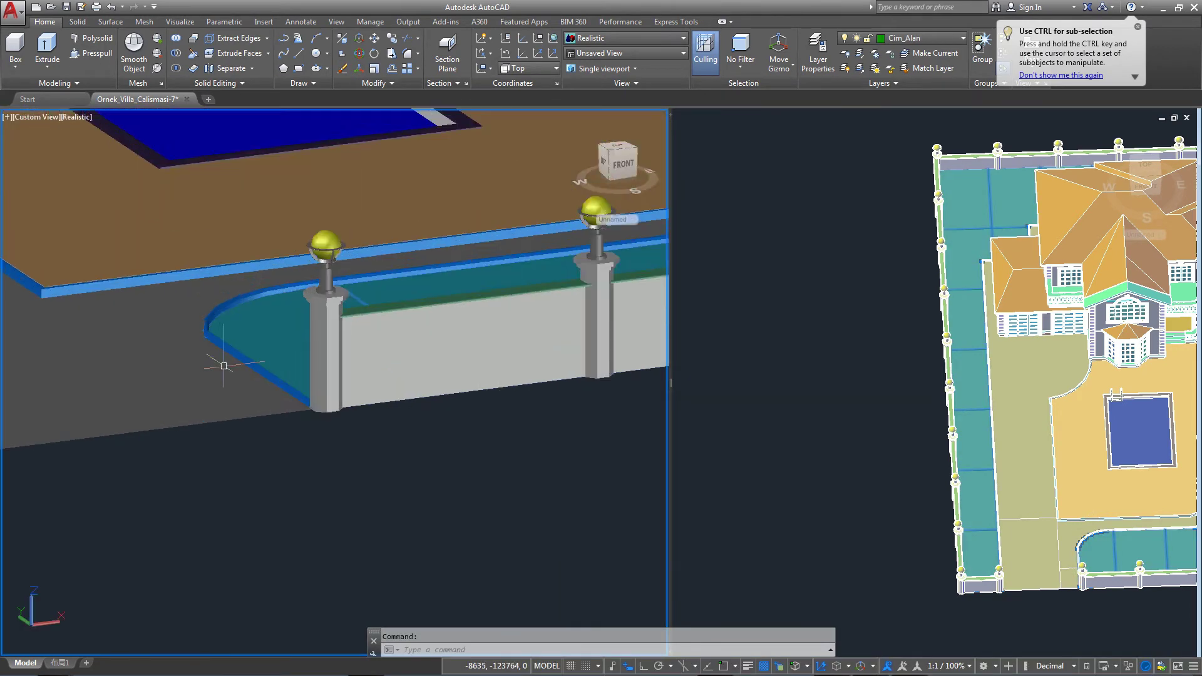
scroll(216, 364, up, 2)
click(234, 378)
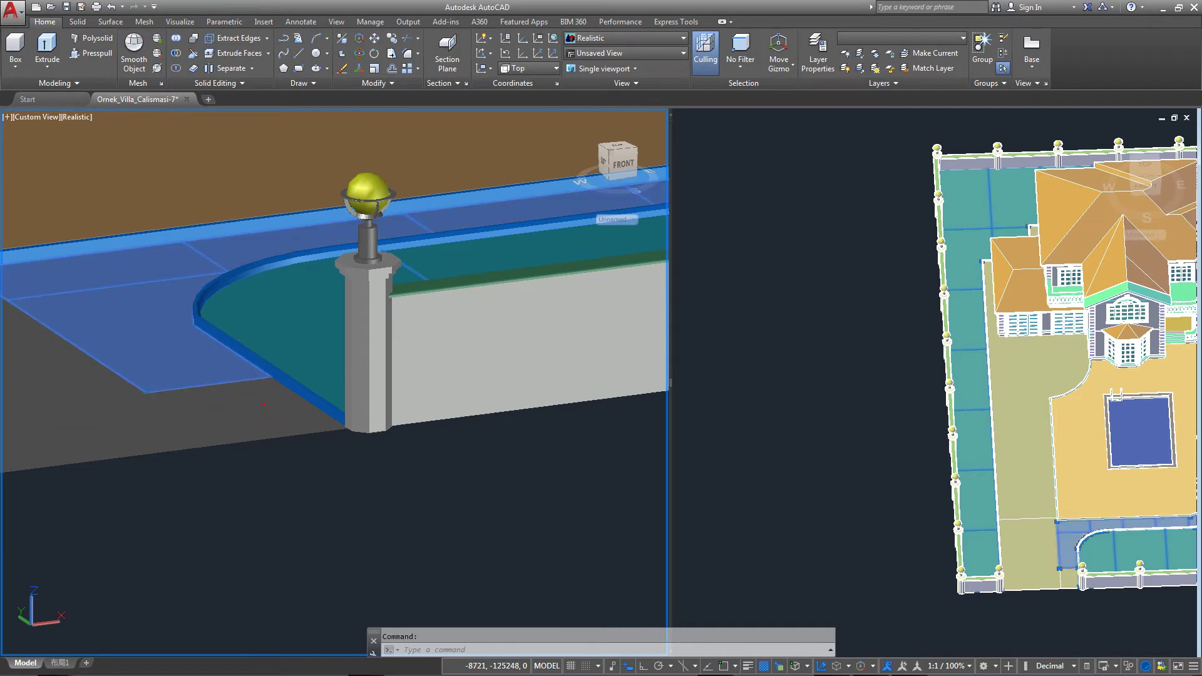
click(263, 404)
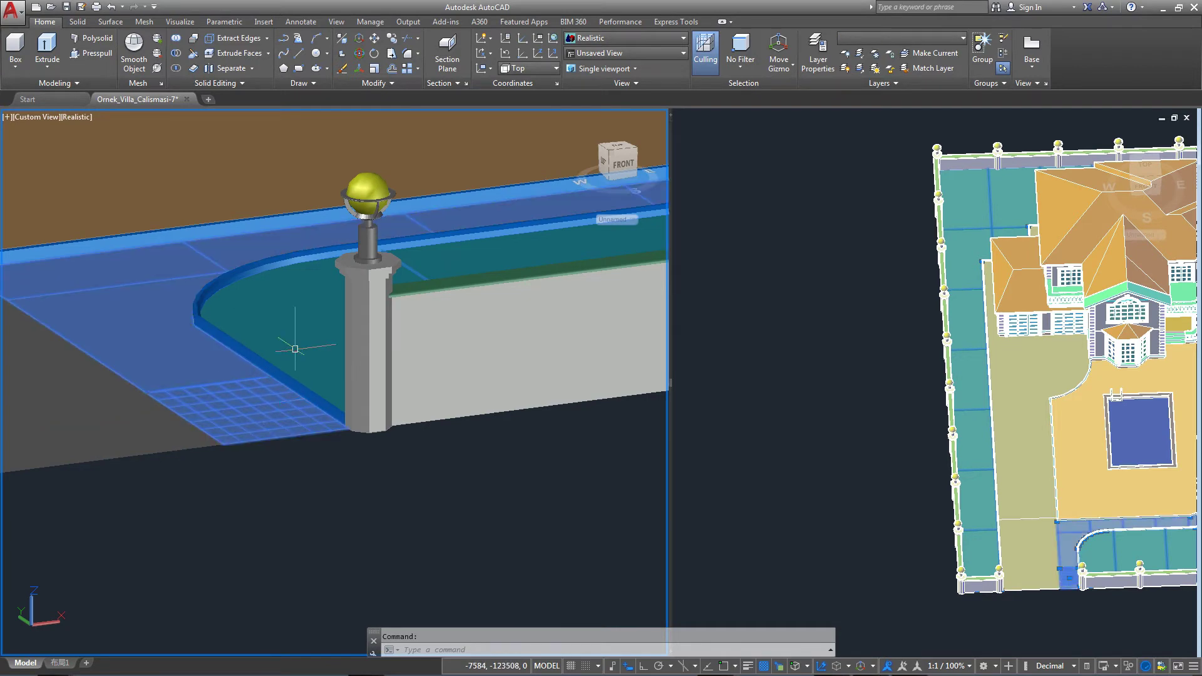
click(623, 170)
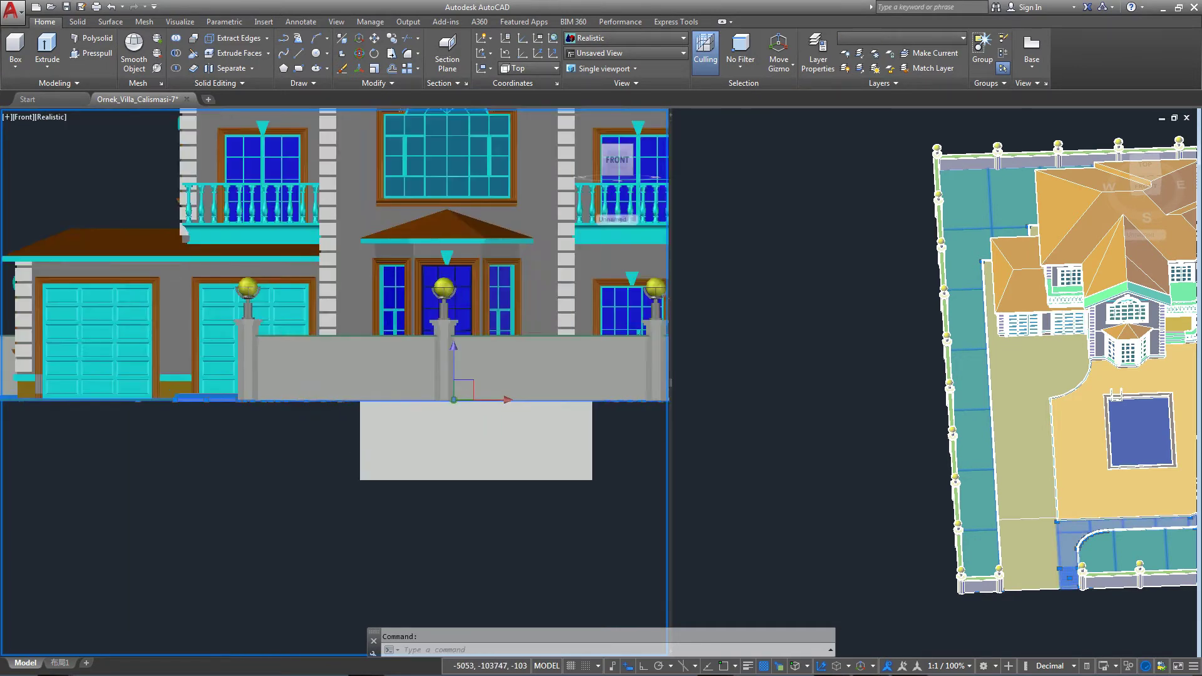
- Switch to 2D Wireframe and select the lawn surface's edge to check its level
scroll(373, 407, up, 3)
click(601, 42)
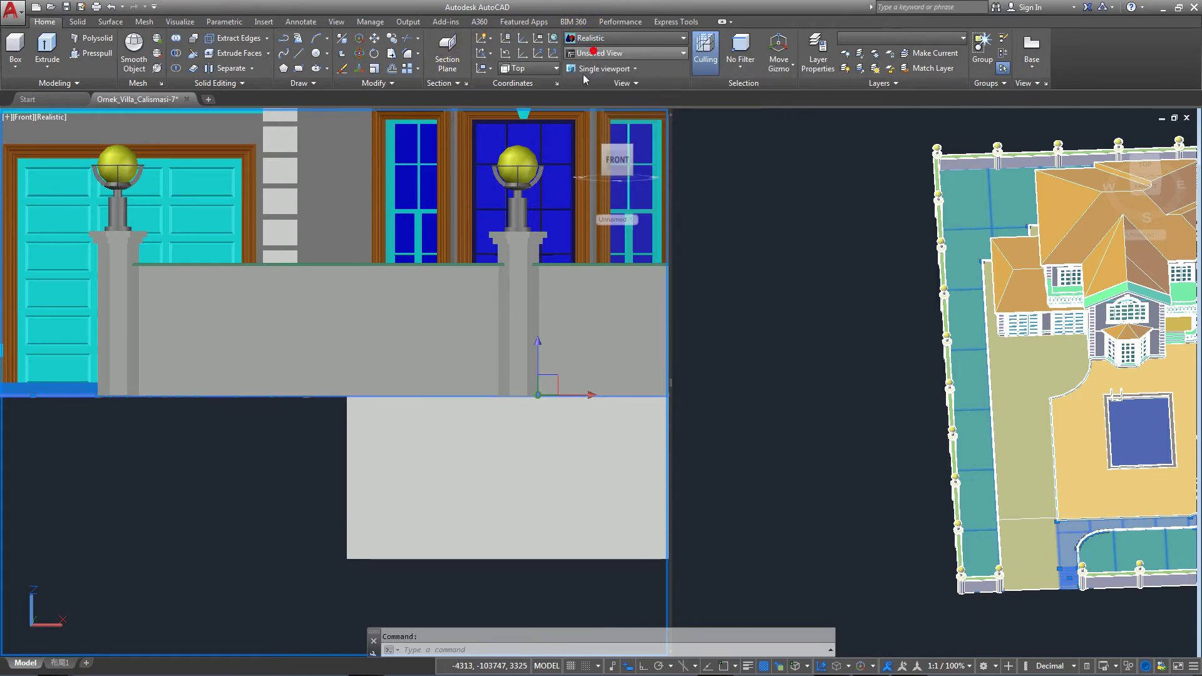
scroll(384, 397, up, 3)
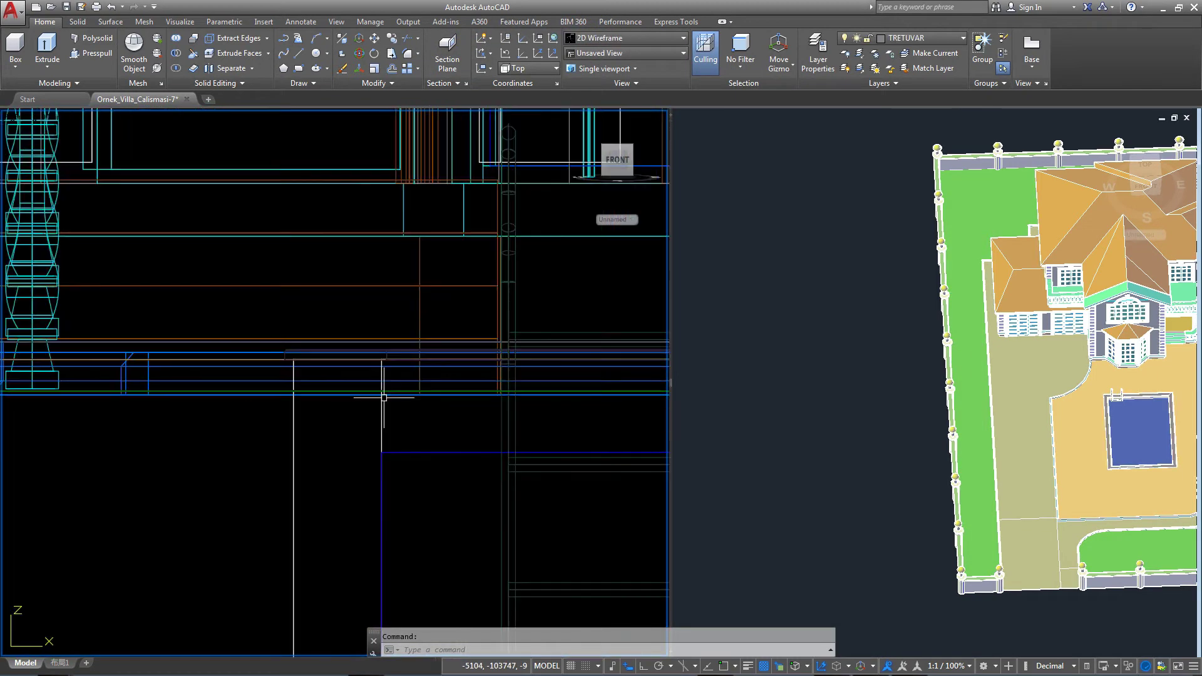
scroll(397, 393, up, 3)
click(409, 385)
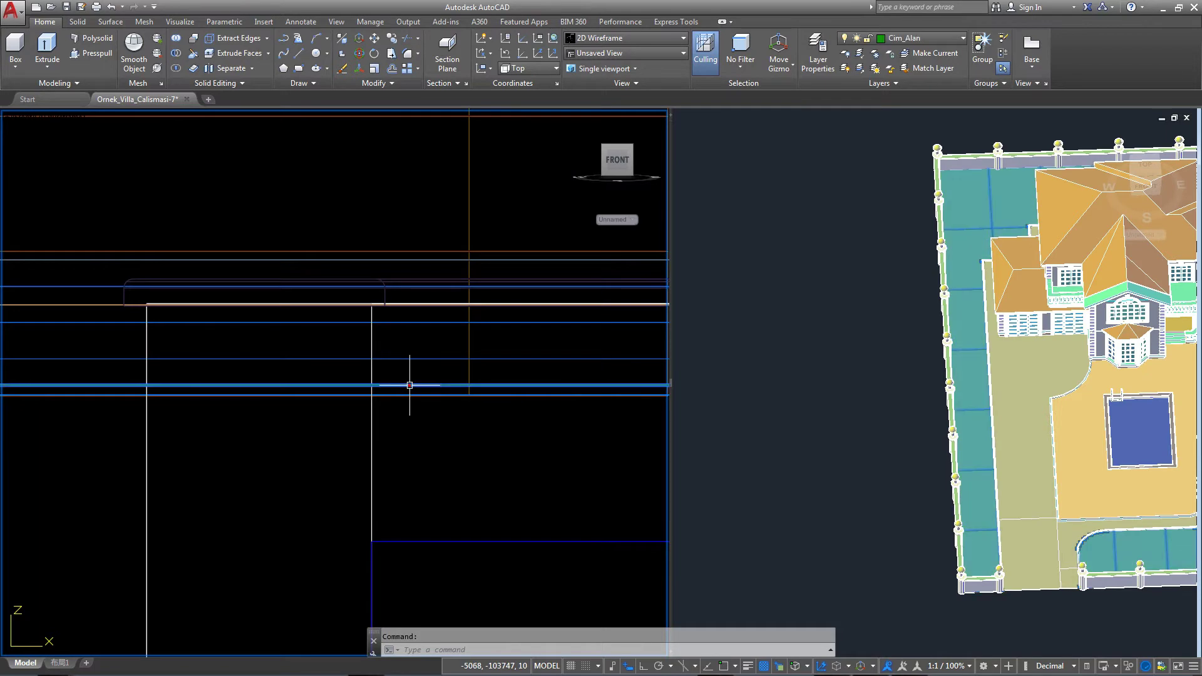
- Zoom out and orbit back to a Realistic angled 3D view of the garden
scroll(410, 385, down, 2)
scroll(409, 385, down, 3)
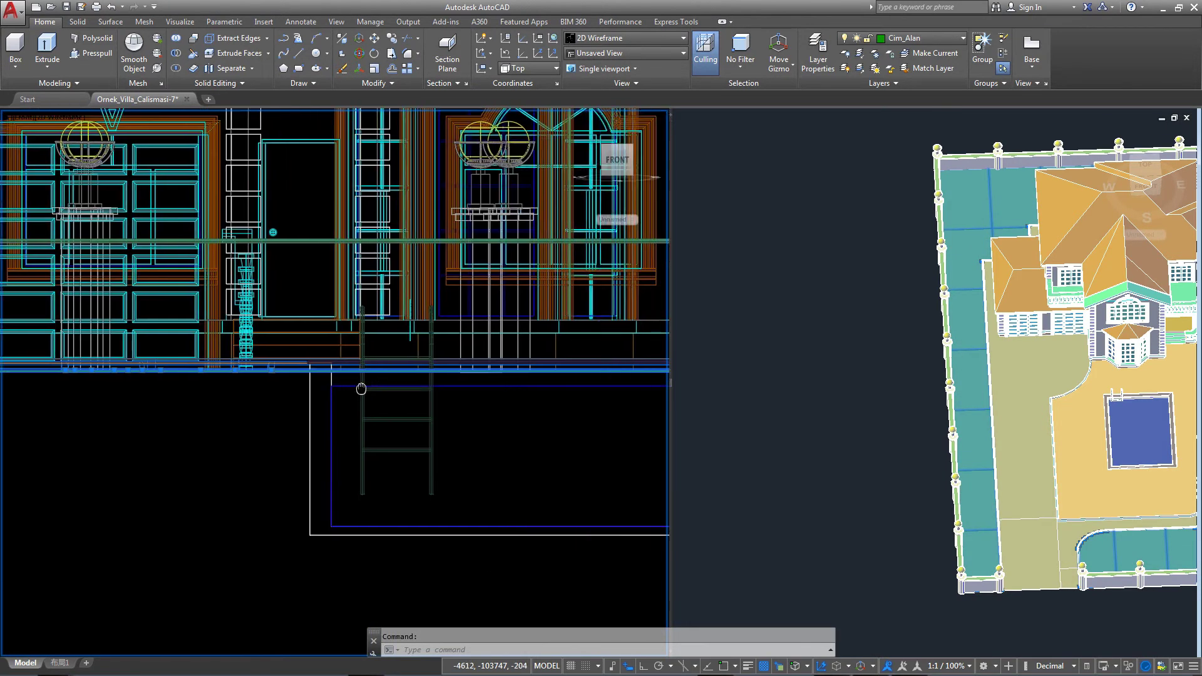
scroll(248, 369, down, 5)
scroll(248, 370, down, 1)
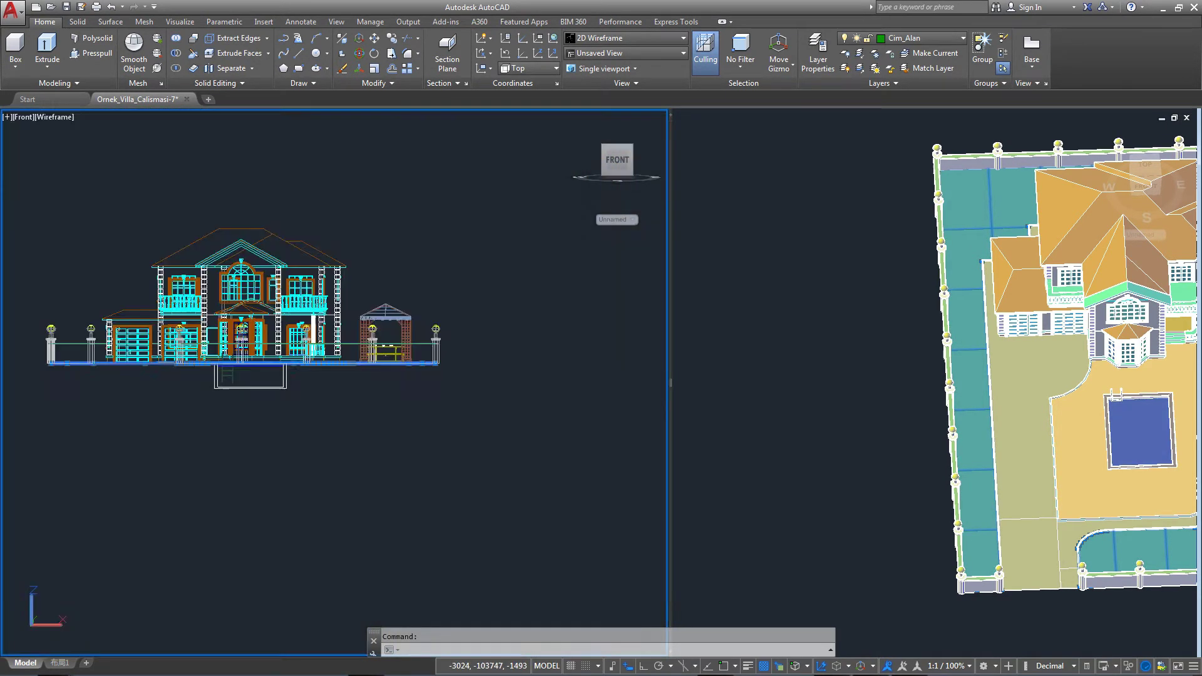
shift+middle_drag(407, 460, 438, 470)
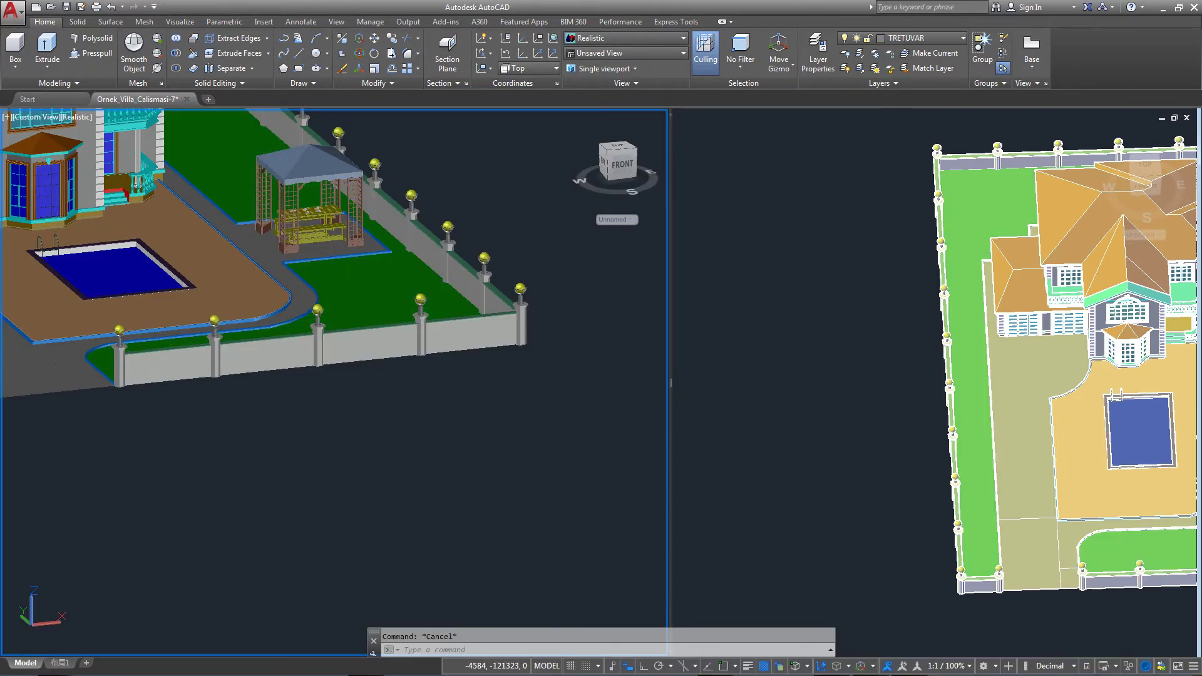
scroll(484, 477, up, 3)
key(Escape)
scroll(206, 438, up, 5)
scroll(206, 438, up, 4)
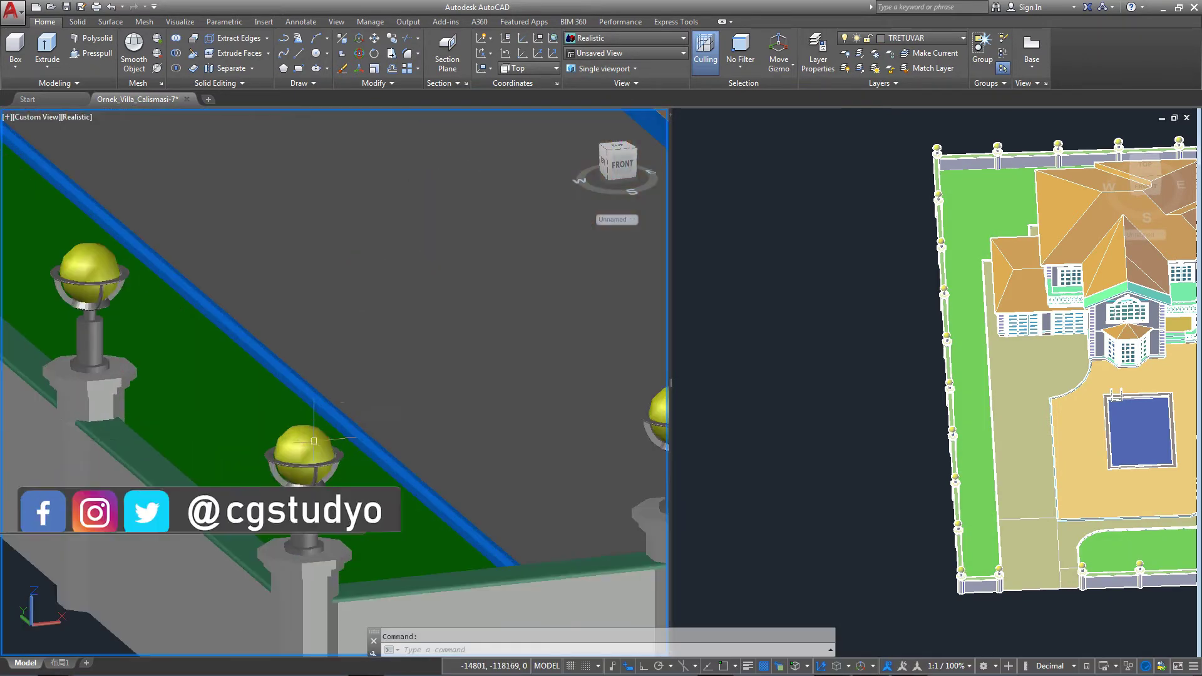
scroll(265, 393, down, 2)
scroll(269, 393, down, 3)
scroll(282, 394, down, 4)
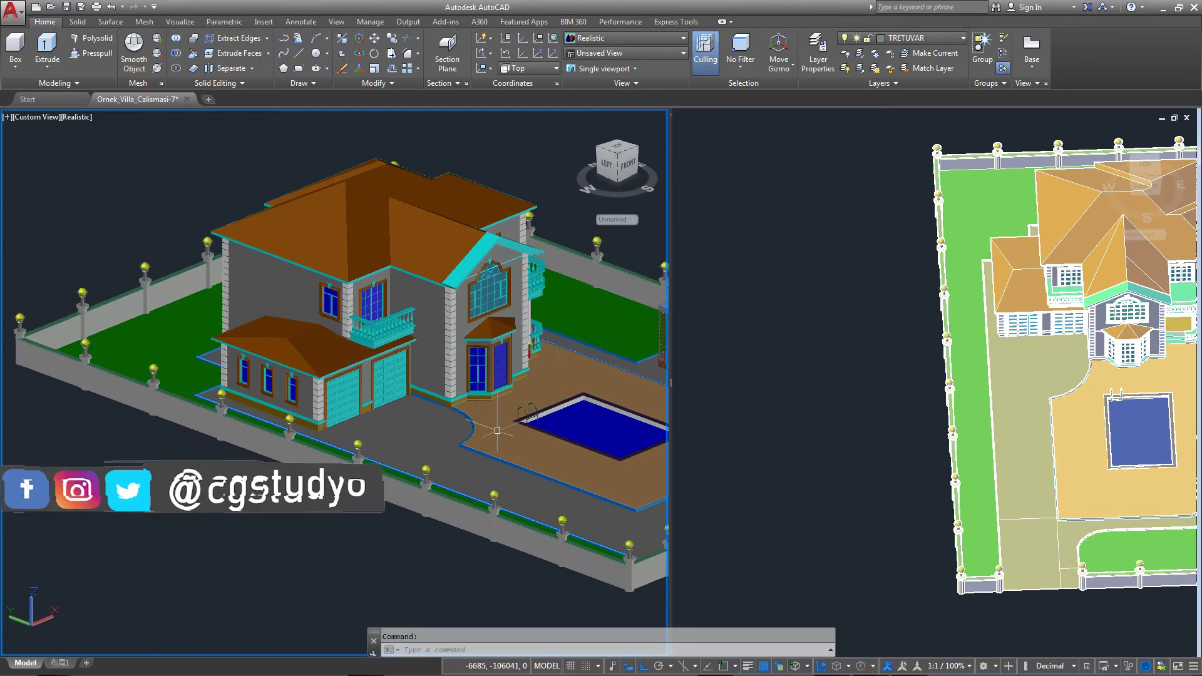
scroll(293, 394, up, 1)
key(Escape)
scroll(294, 395, down, 3)
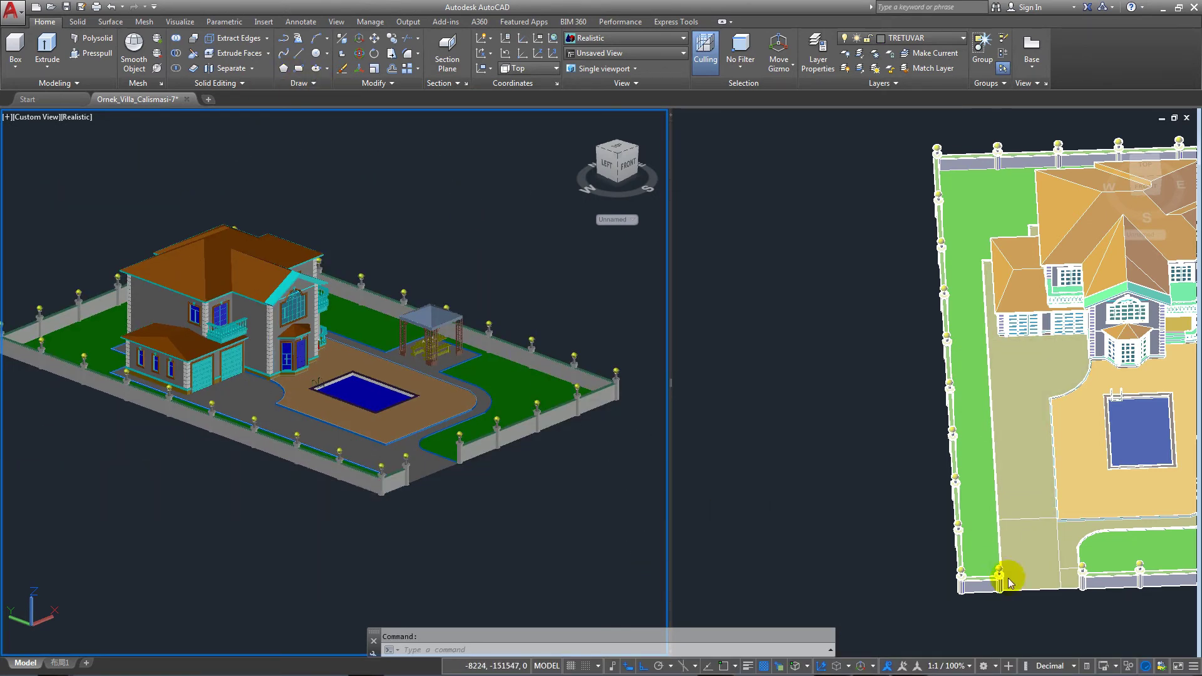
- Show the top plan view with north up in the 2D Wireframe visual style
click(621, 153)
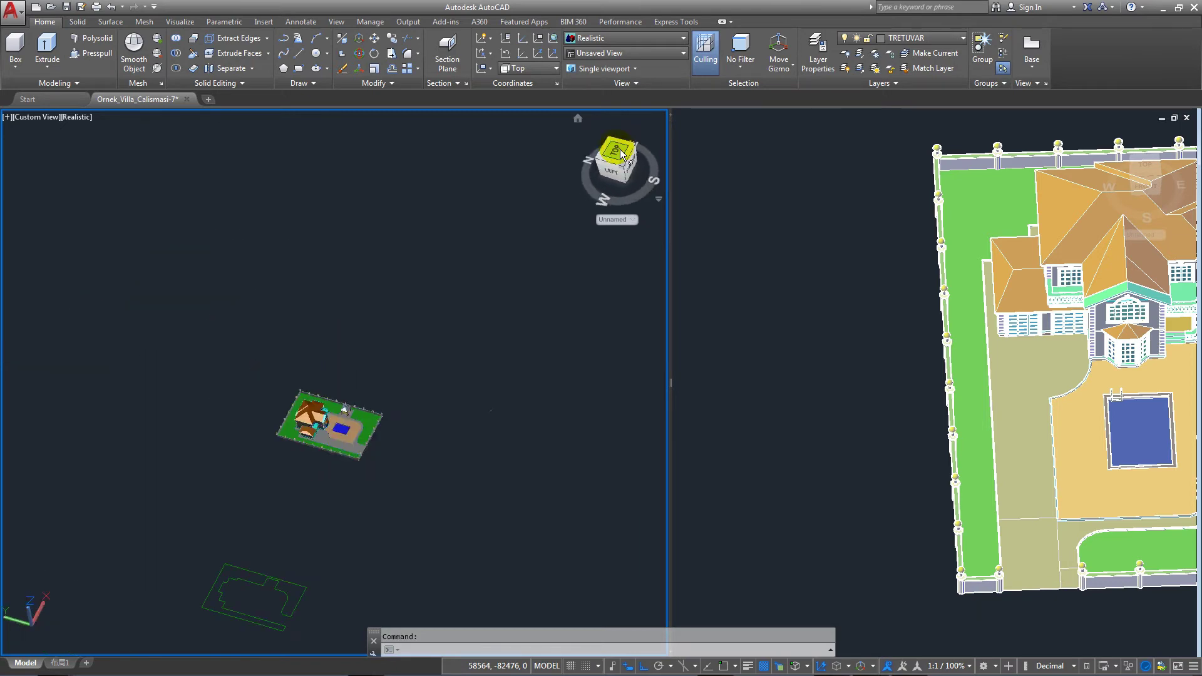
click(662, 126)
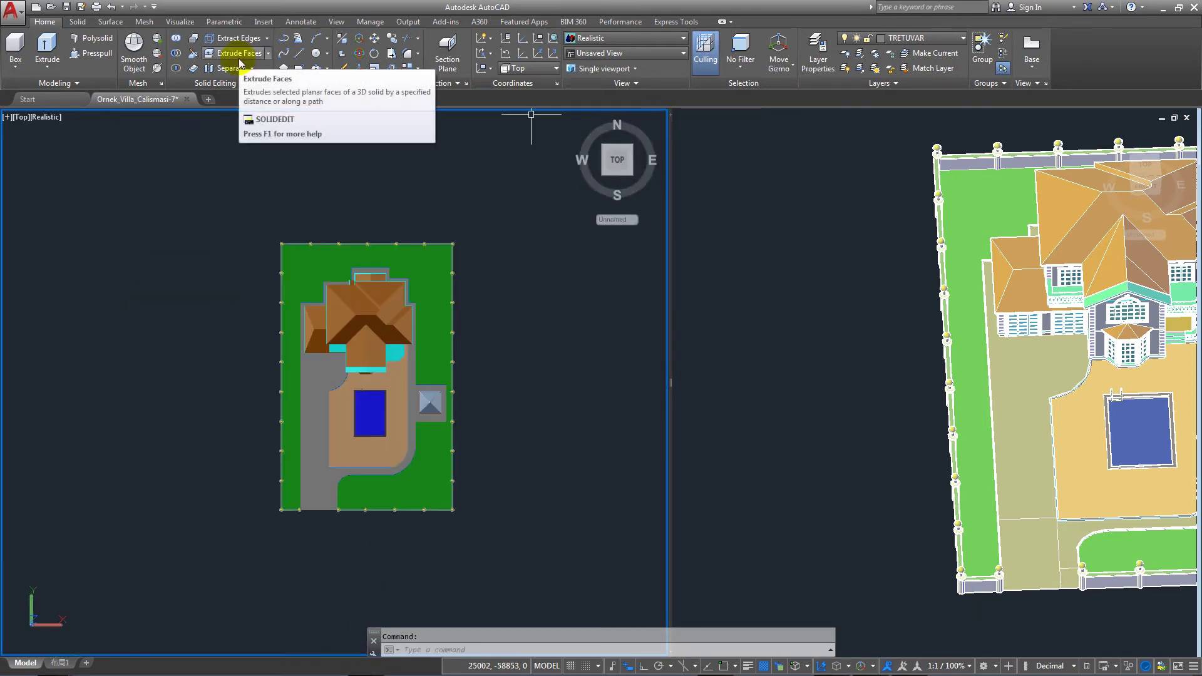
click(285, 41)
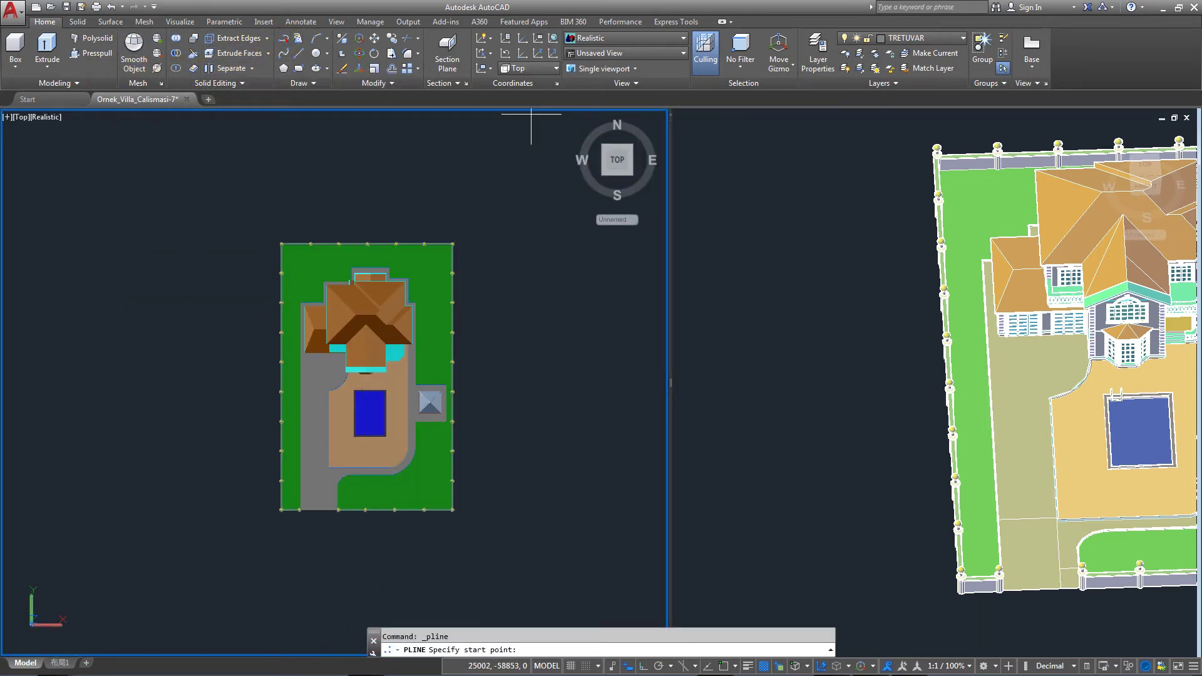
click(628, 43)
click(482, 155)
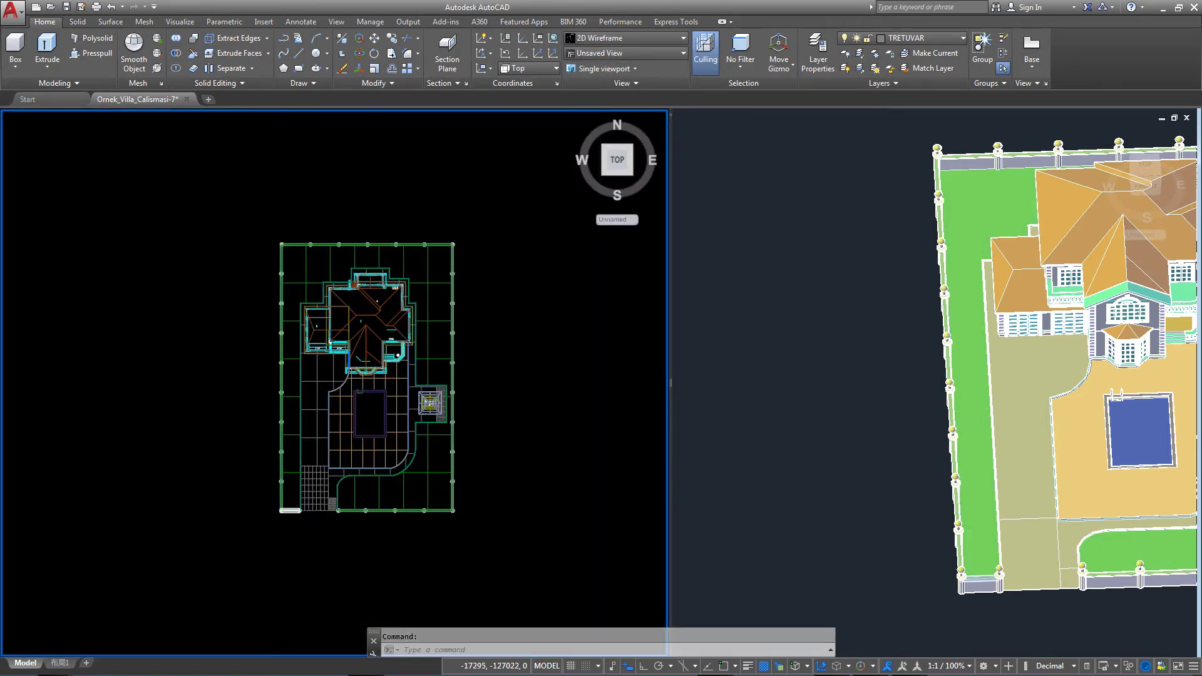
scroll(281, 513, up, 6)
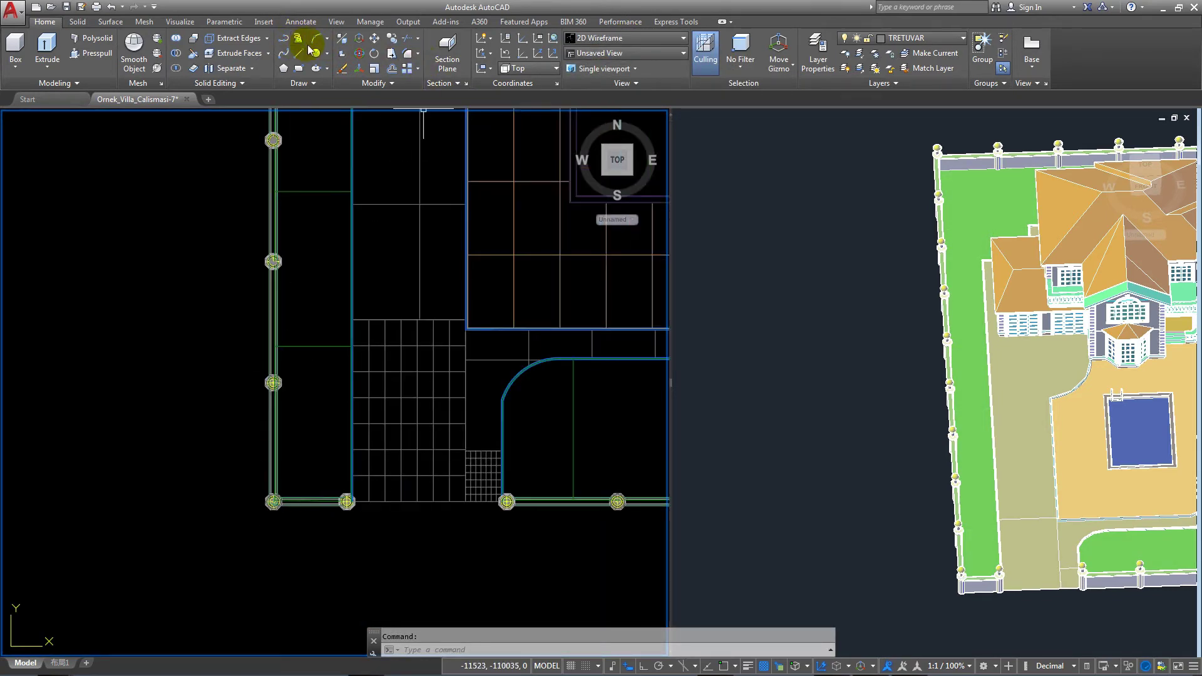
- Start a polyline at the site's corner column, with object snap turned off
click(288, 43)
scroll(273, 501, up, 3)
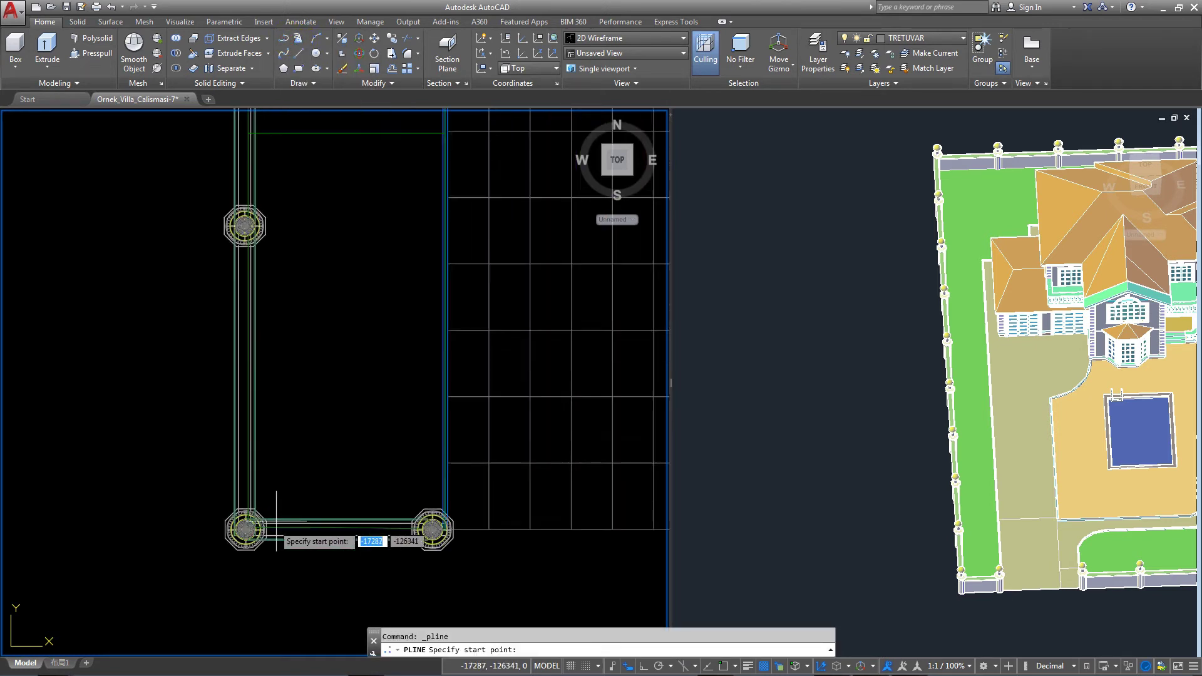
scroll(259, 507, up, 3)
scroll(236, 520, up, 2)
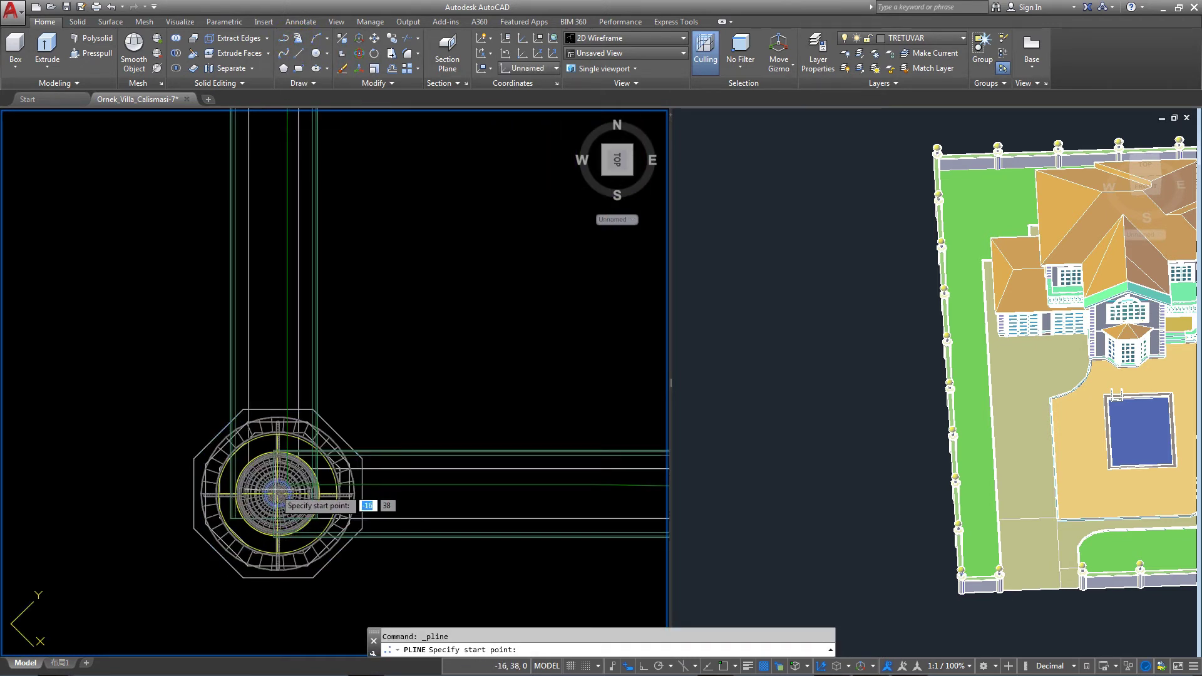
scroll(276, 347, down, 3)
click(276, 404)
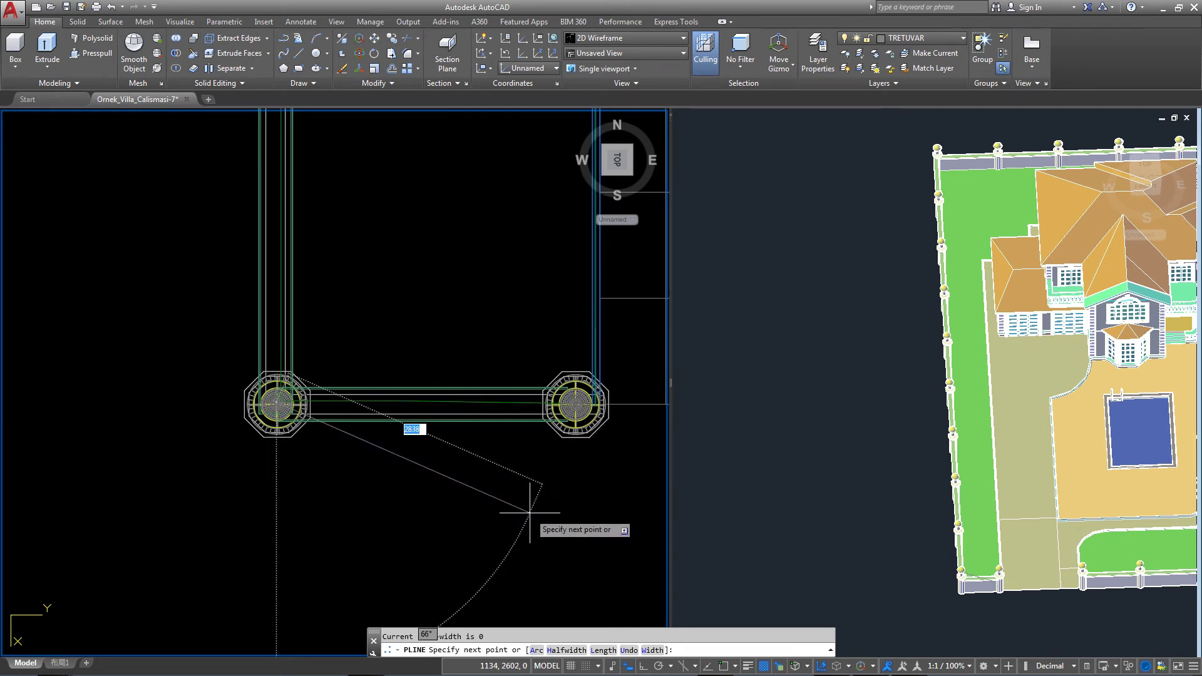
scroll(524, 488, down, 4)
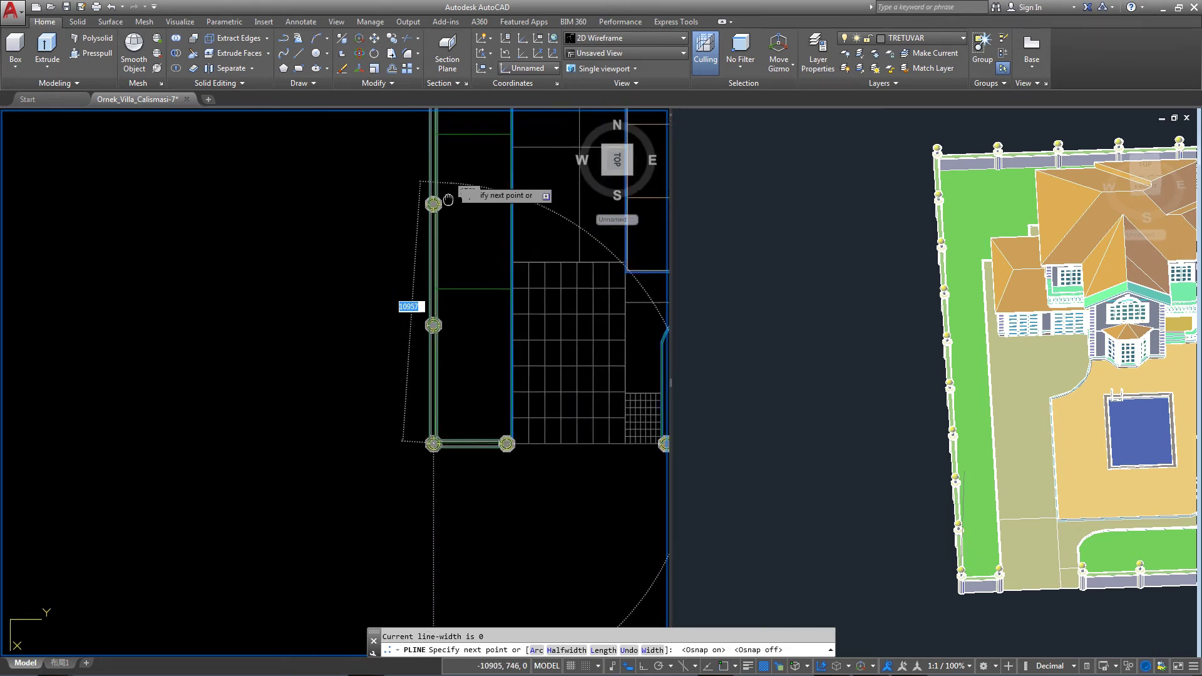
key(F3)
scroll(427, 290, down, 5)
scroll(402, 376, up, 5)
scroll(469, 282, up, 3)
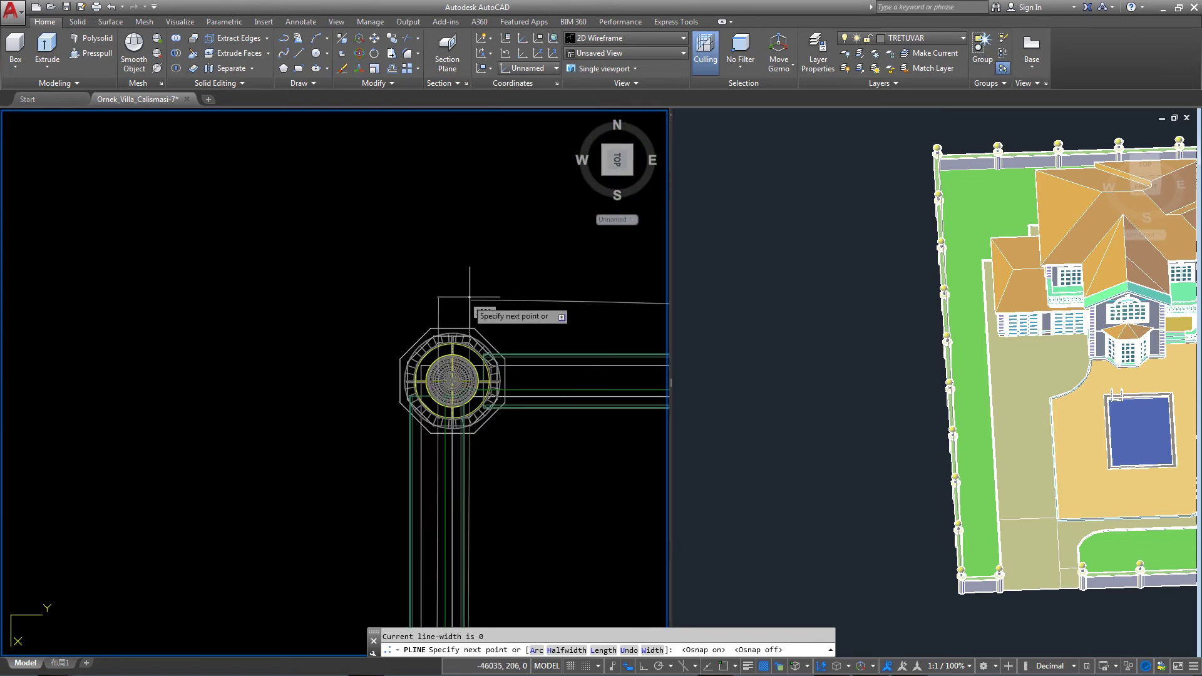
scroll(442, 290, down, 1)
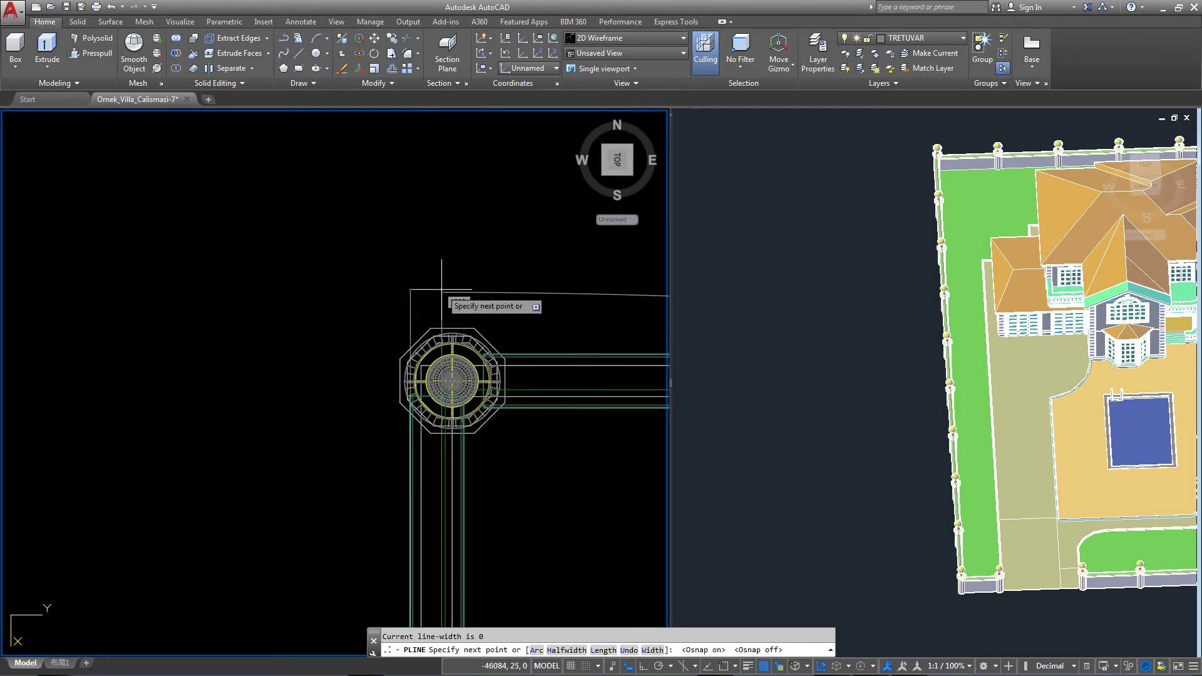
scroll(446, 367, up, 2)
- Place the outline's second corner and bring the bottom-right corner column into view
click(441, 383)
scroll(485, 357, down, 3)
scroll(501, 343, down, 1)
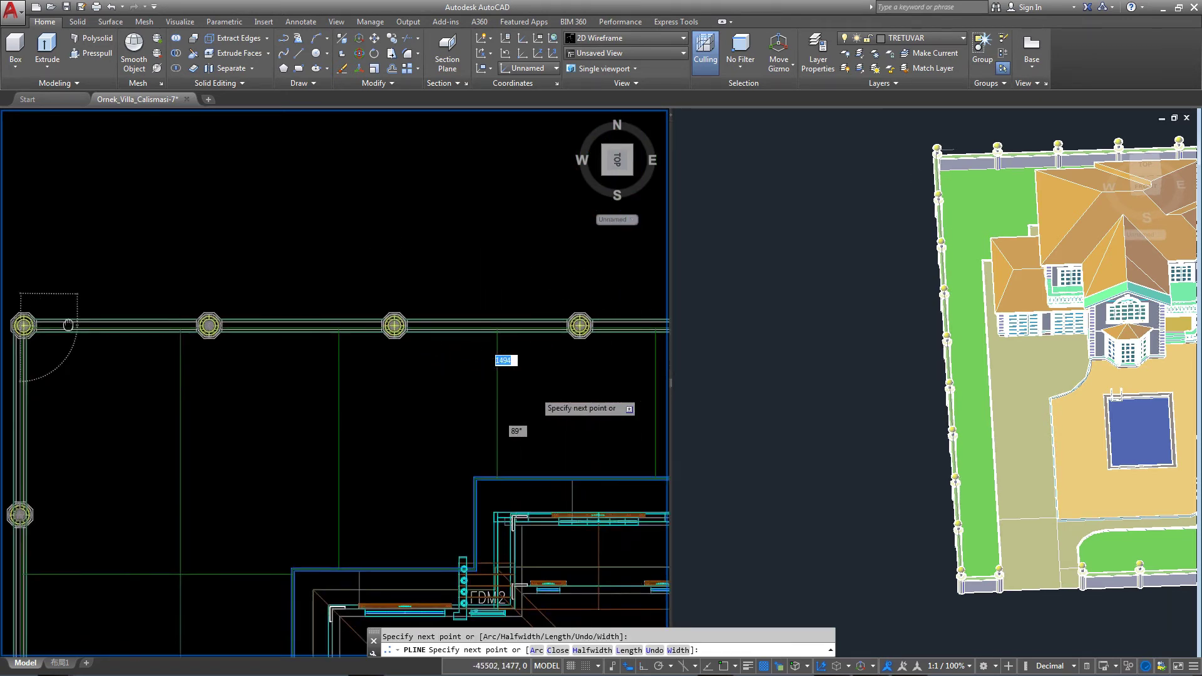
scroll(228, 303, up, 1)
mouse_move(228, 303)
middle_down()
mouse_move(264, 301)
mouse_move(210, 319)
middle_up()
scroll(482, 295, up, 3)
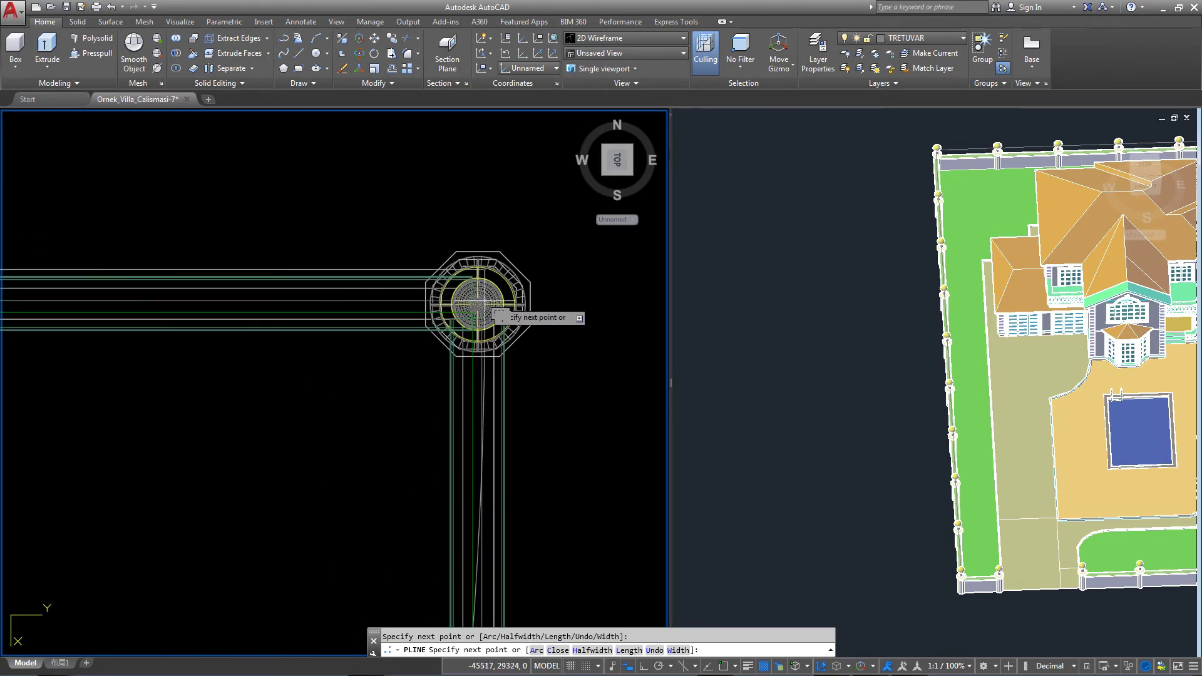
scroll(486, 295, down, 3)
scroll(438, 363, down, 2)
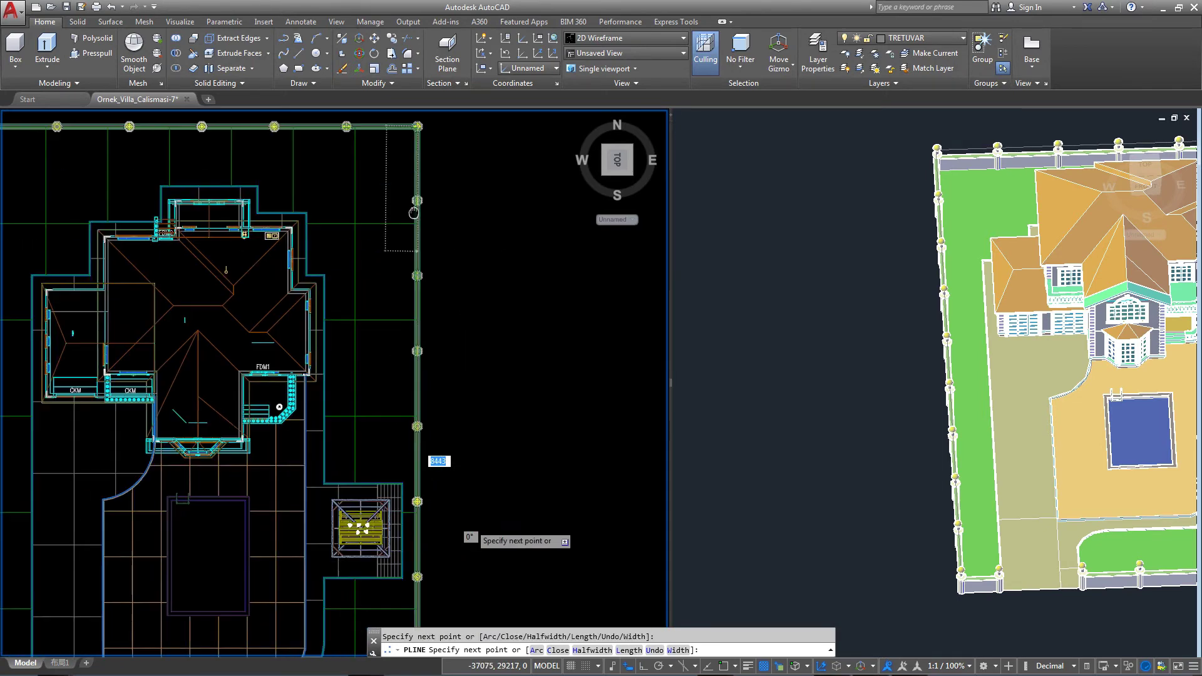
middle_drag(438, 498, 388, 401)
scroll(343, 355, up, 3)
scroll(351, 401, up, 3)
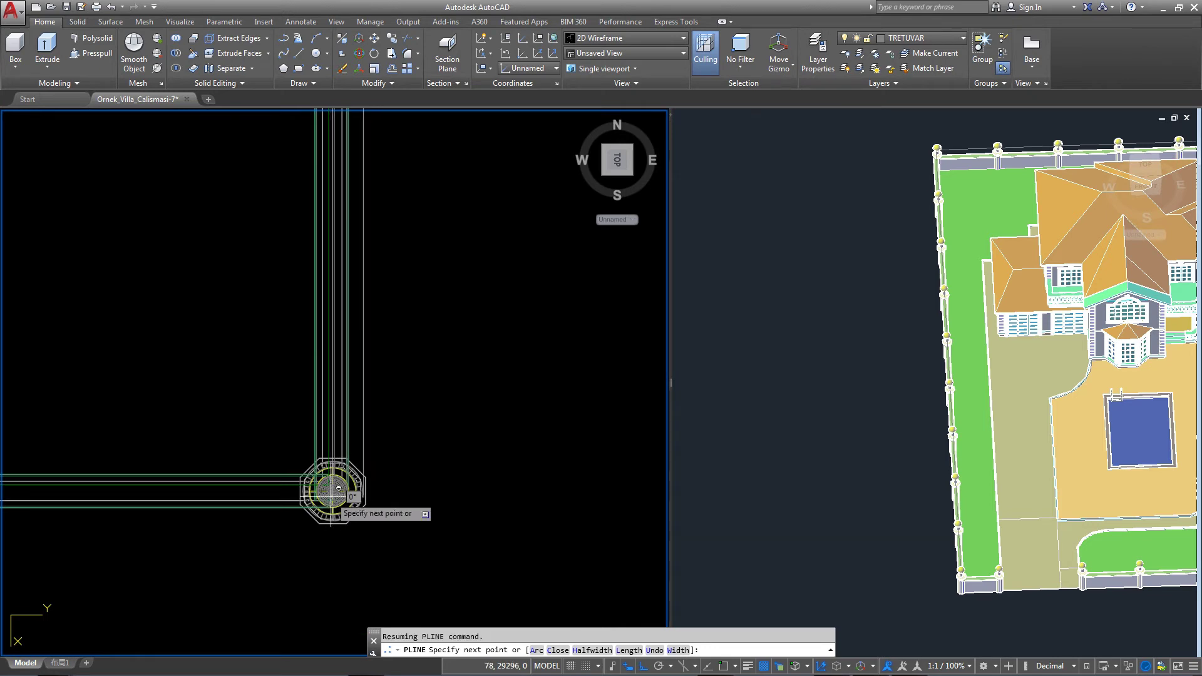
scroll(338, 489, up, 3)
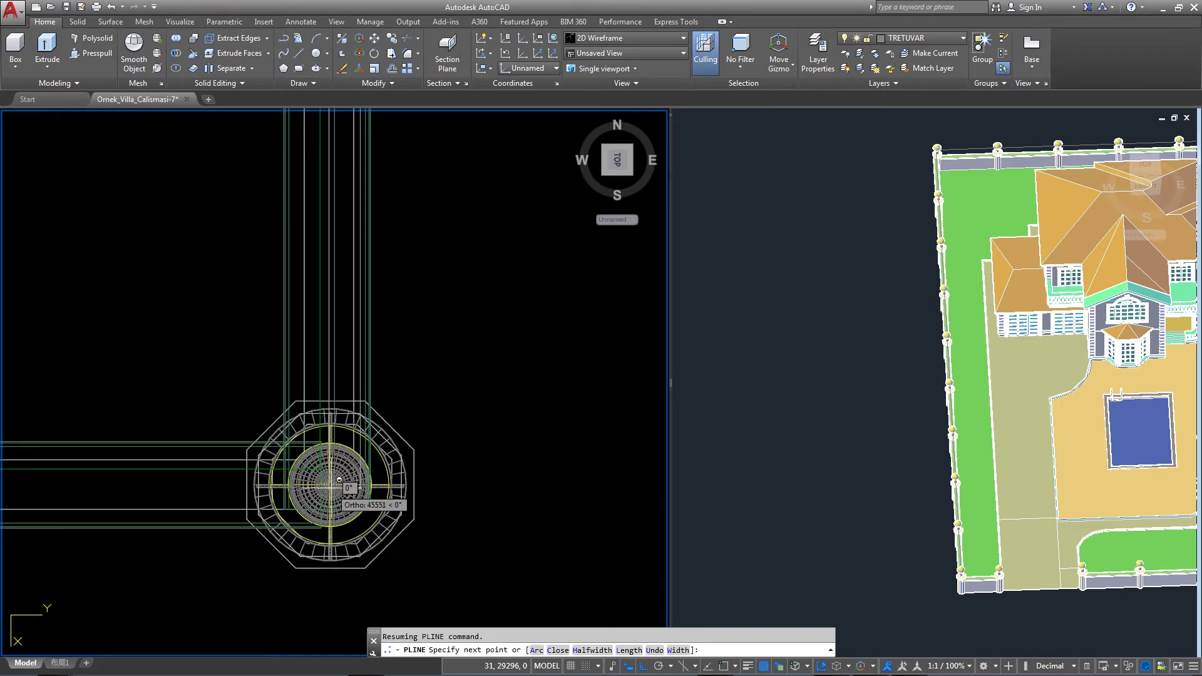
scroll(338, 480, down, 1)
scroll(332, 463, down, 3)
scroll(325, 452, down, 2)
scroll(317, 445, down, 2)
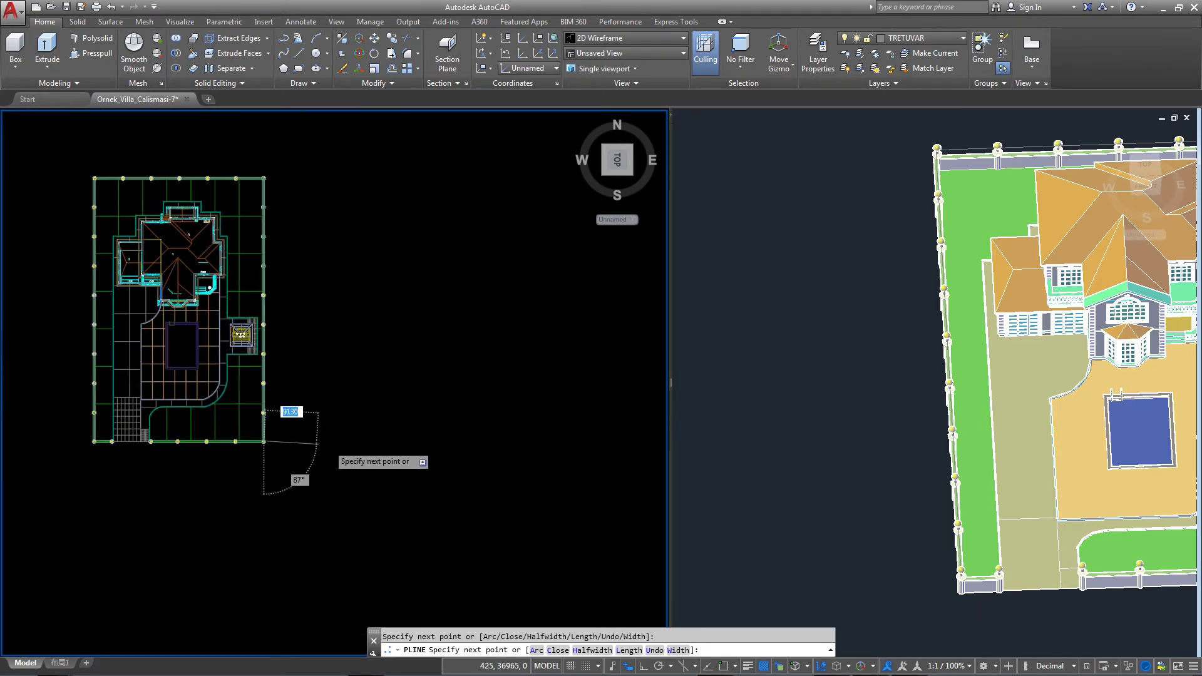
scroll(325, 438, down, 4)
scroll(341, 432, up, 3)
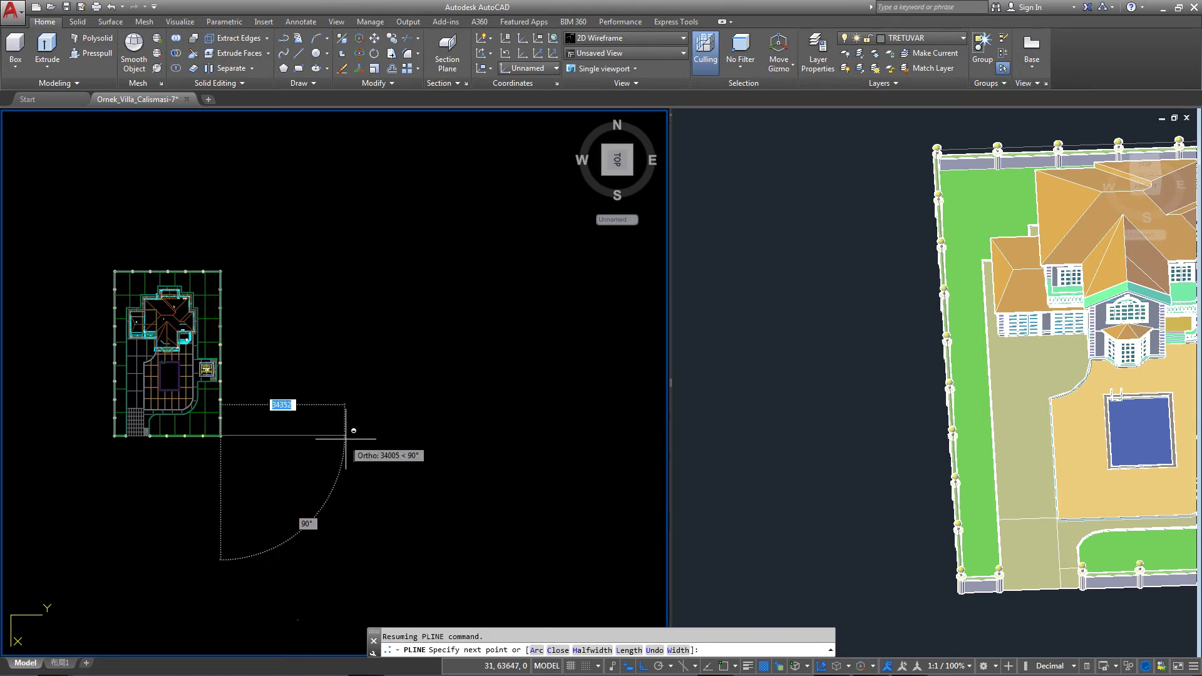
- Place the bottom, right and top corners beyond the site and close the rectangular outline
click(347, 438)
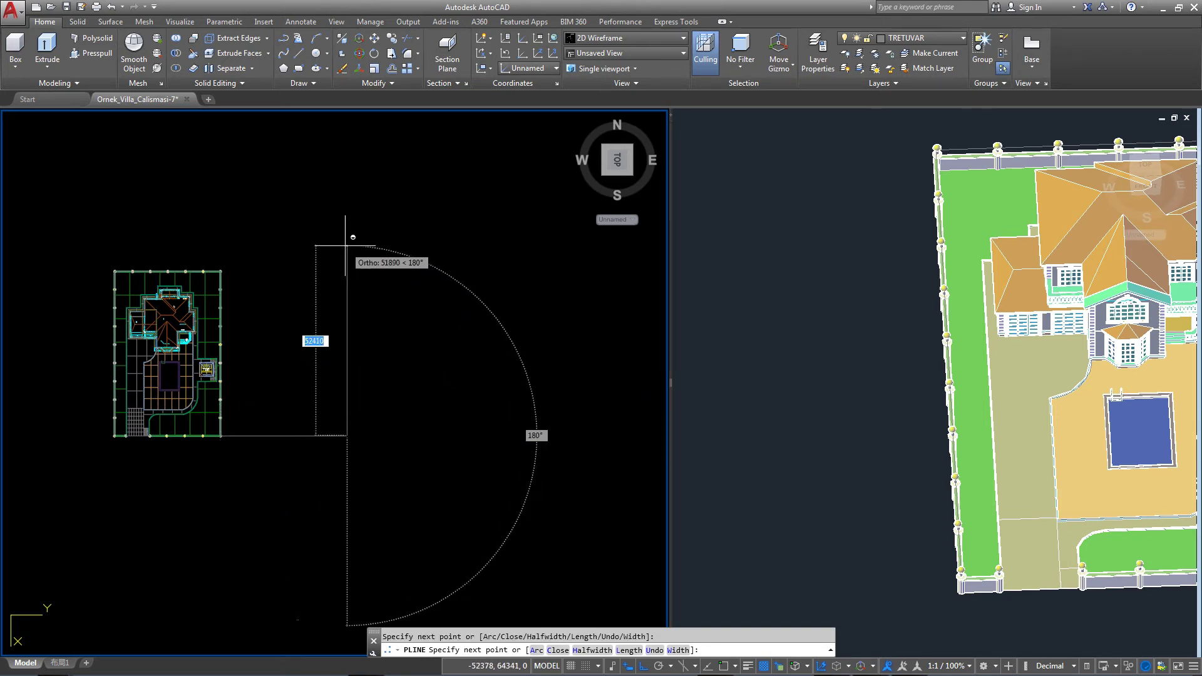
click(347, 145)
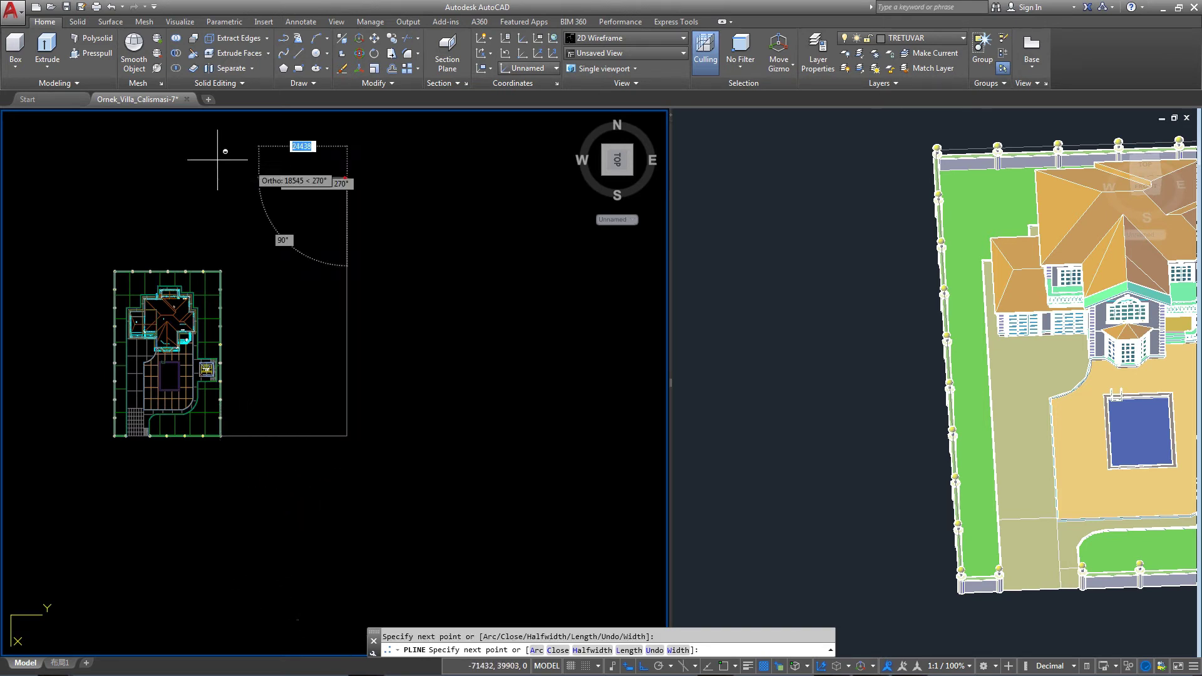
middle_drag(82, 154, 283, 159)
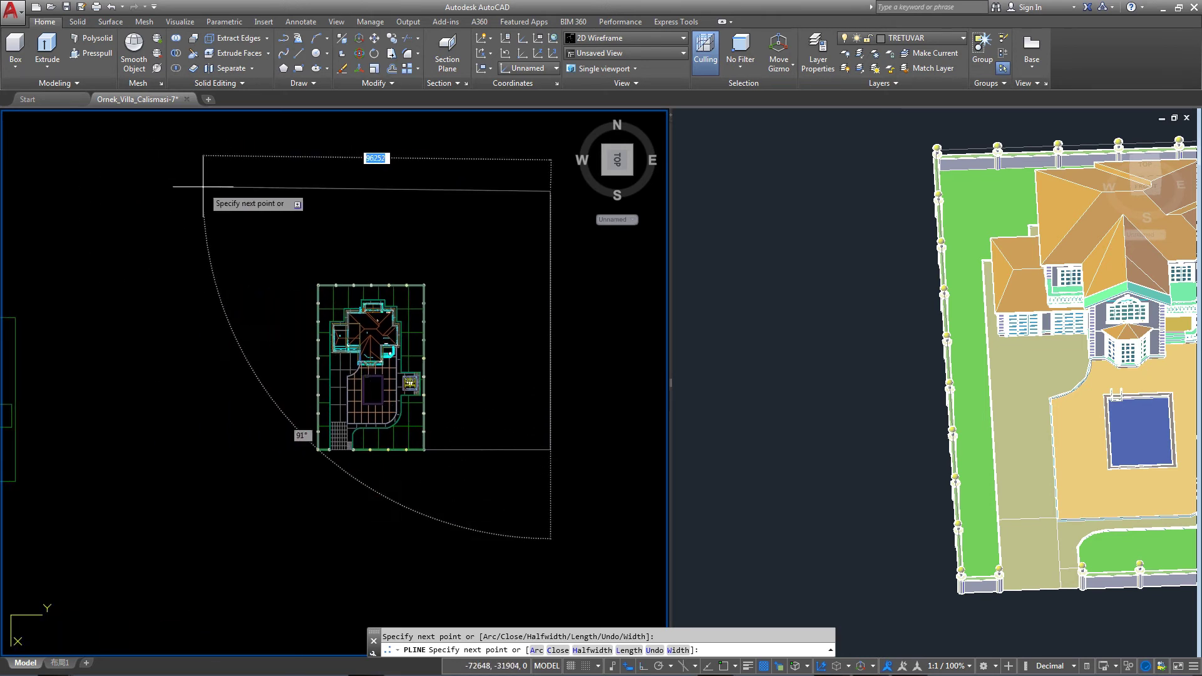
click(181, 199)
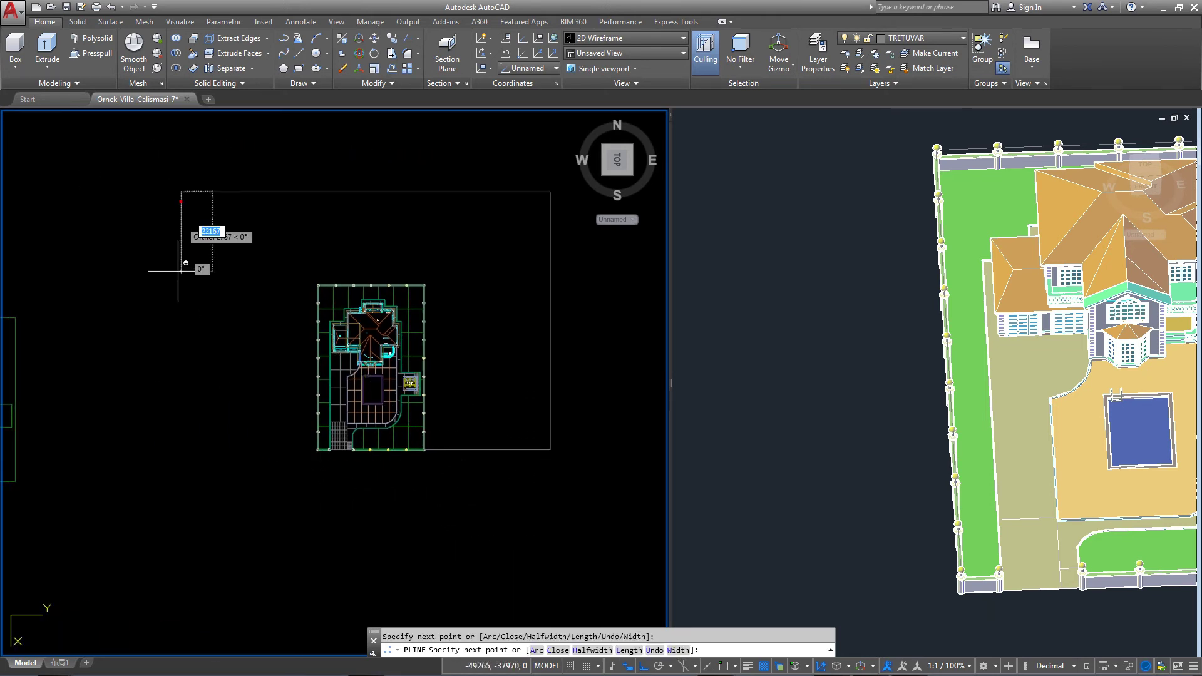
scroll(179, 466, up, 3)
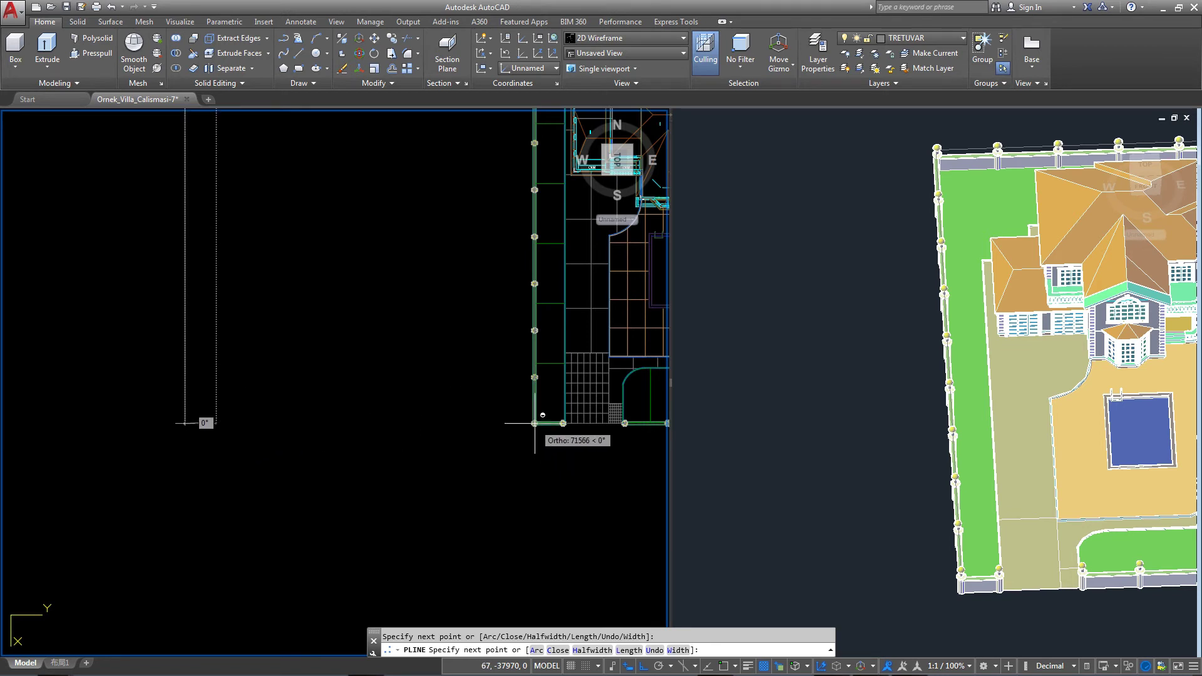
middle_click(534, 423)
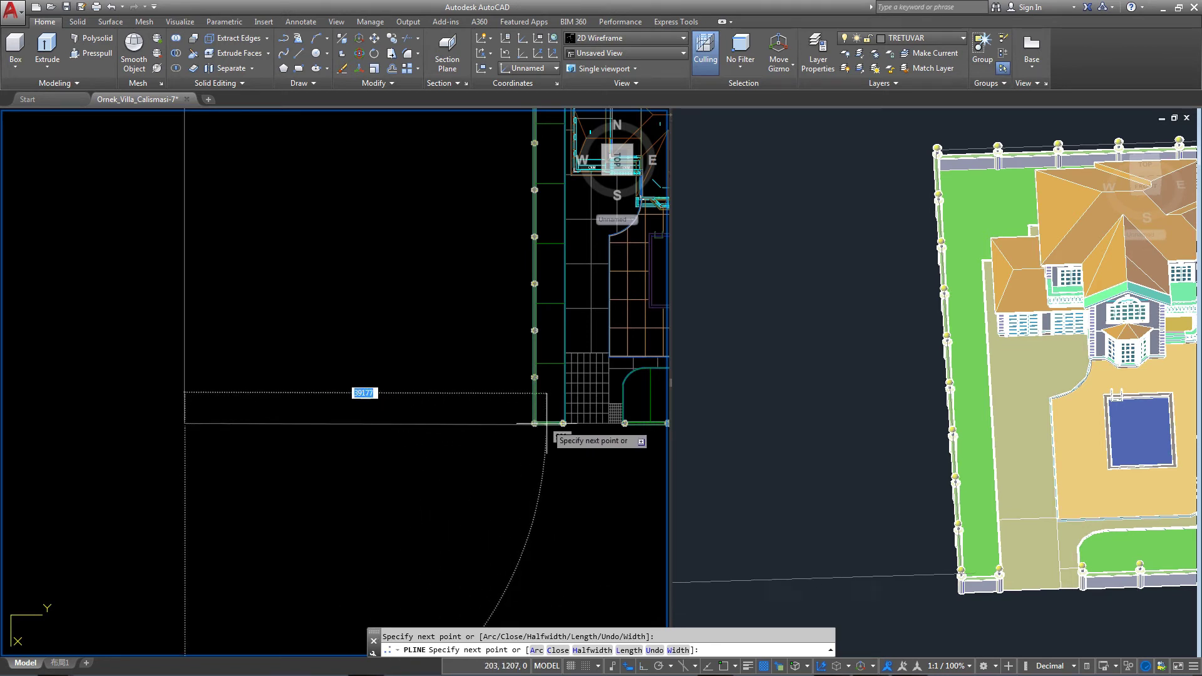
scroll(532, 424, up, 2)
scroll(551, 427, up, 2)
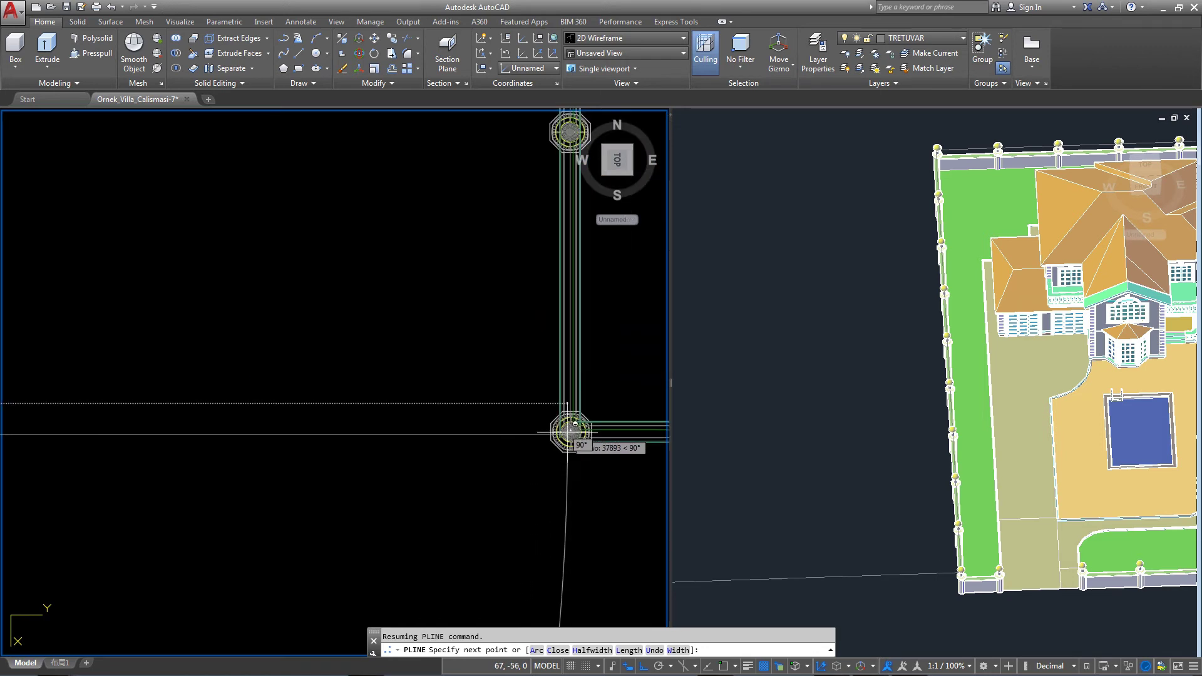
scroll(566, 432, up, 5)
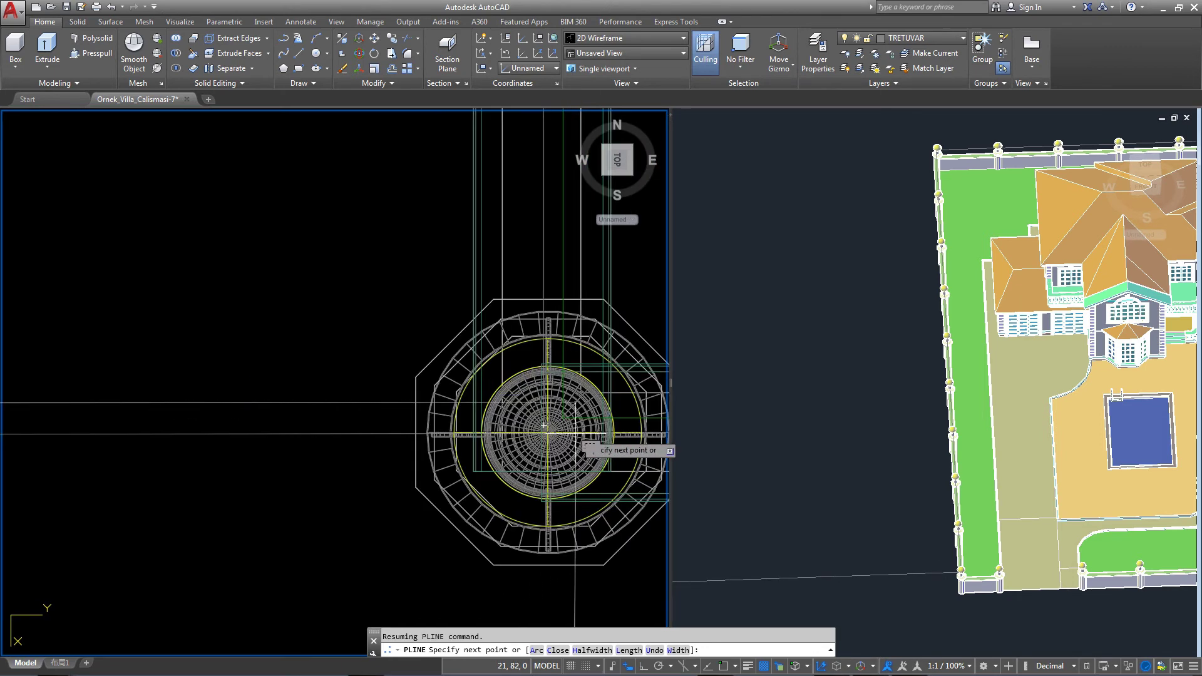
scroll(544, 425, up, 1)
key(Return)
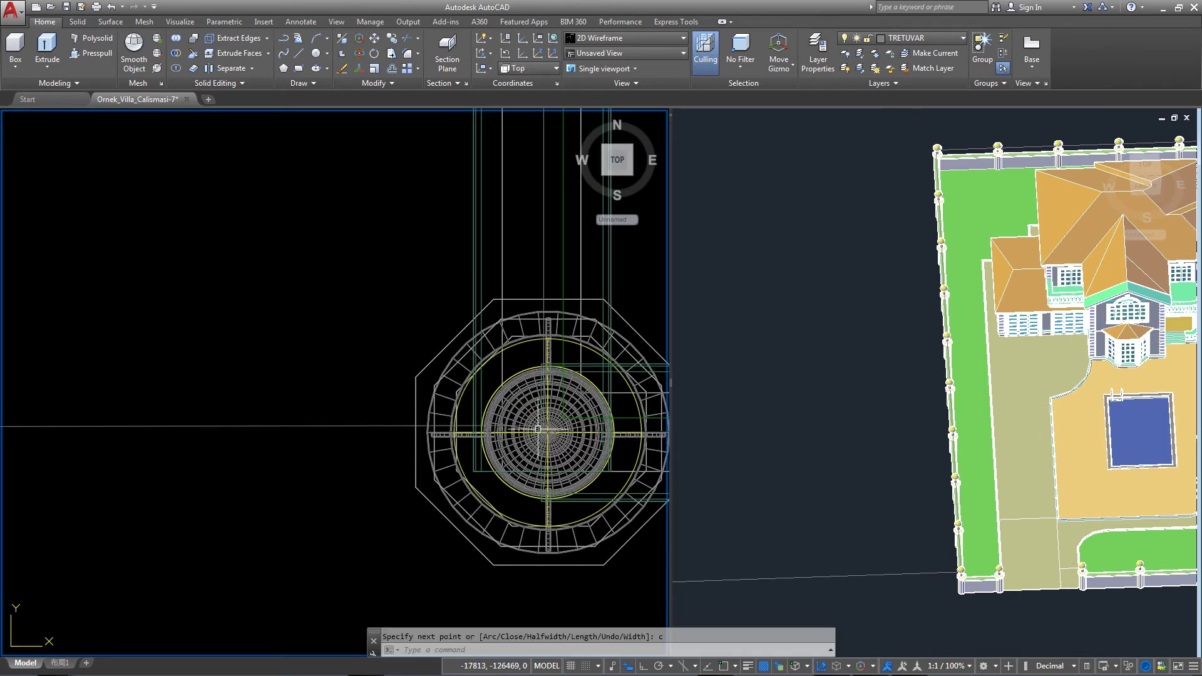
scroll(539, 434, down, 3)
- Zoom out to the whole villa plan and check the new outer ground outline
scroll(476, 351, down, 3)
middle_drag(368, 350, 373, 356)
scroll(373, 356, down, 3)
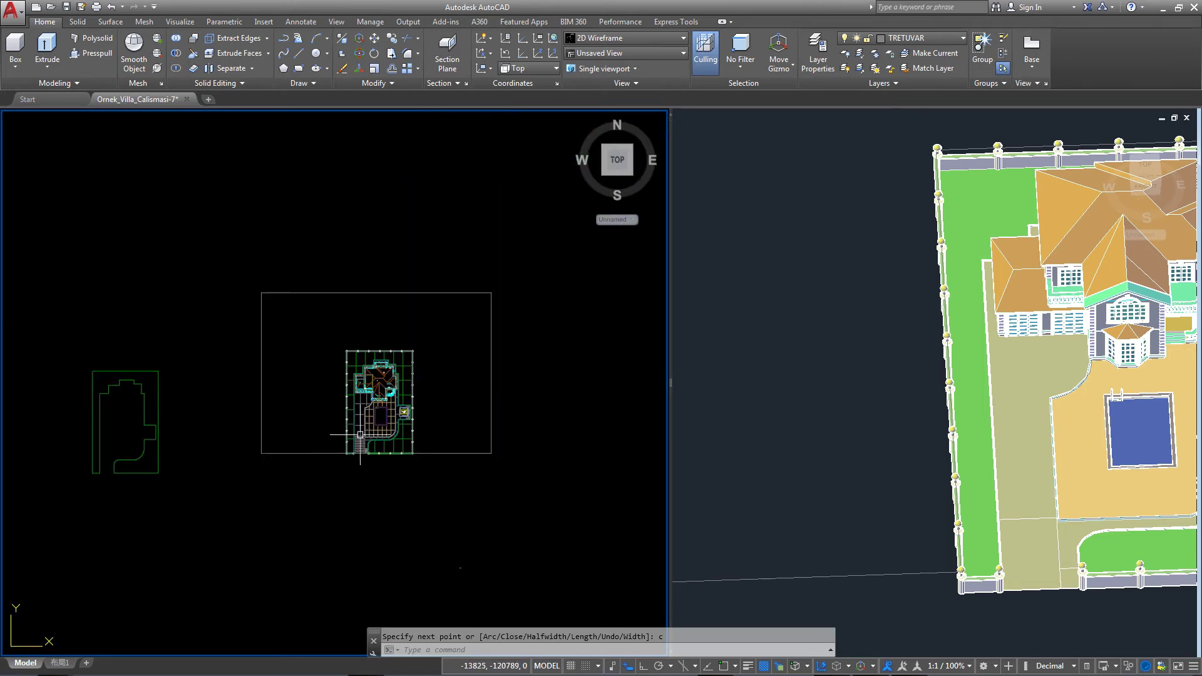
click(449, 293)
key(Escape)
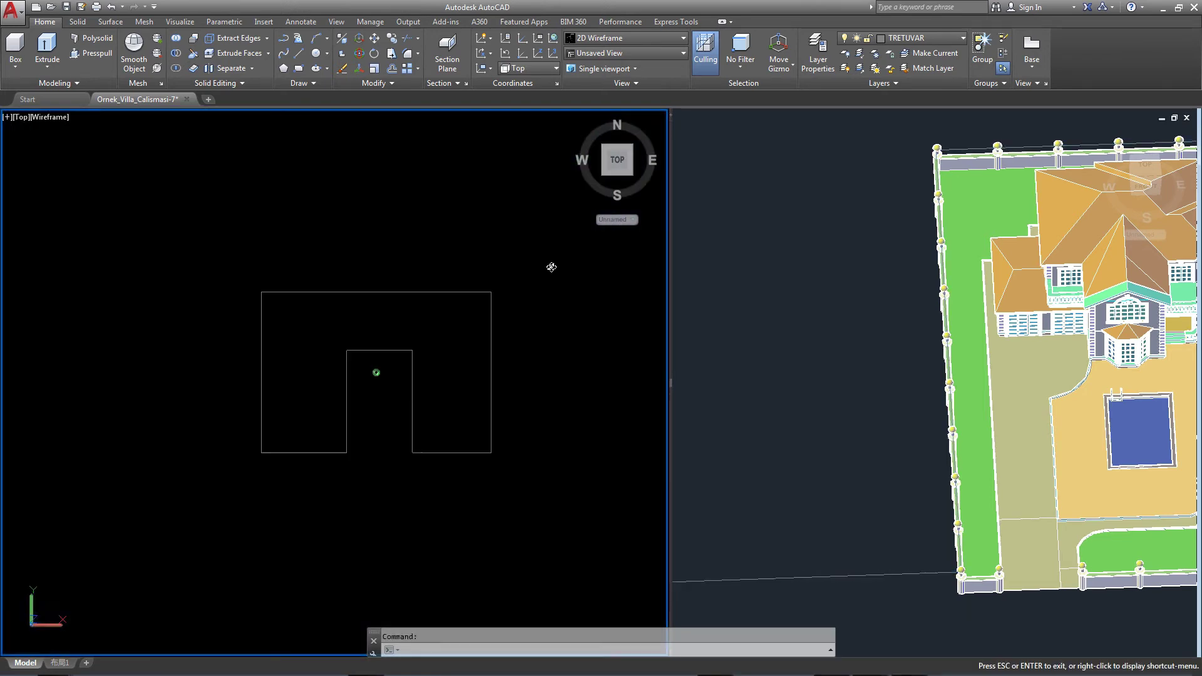
- Orbit to a high isometric view and apply the Realistic visual style
shift+middle_drag(550, 263, 348, 422)
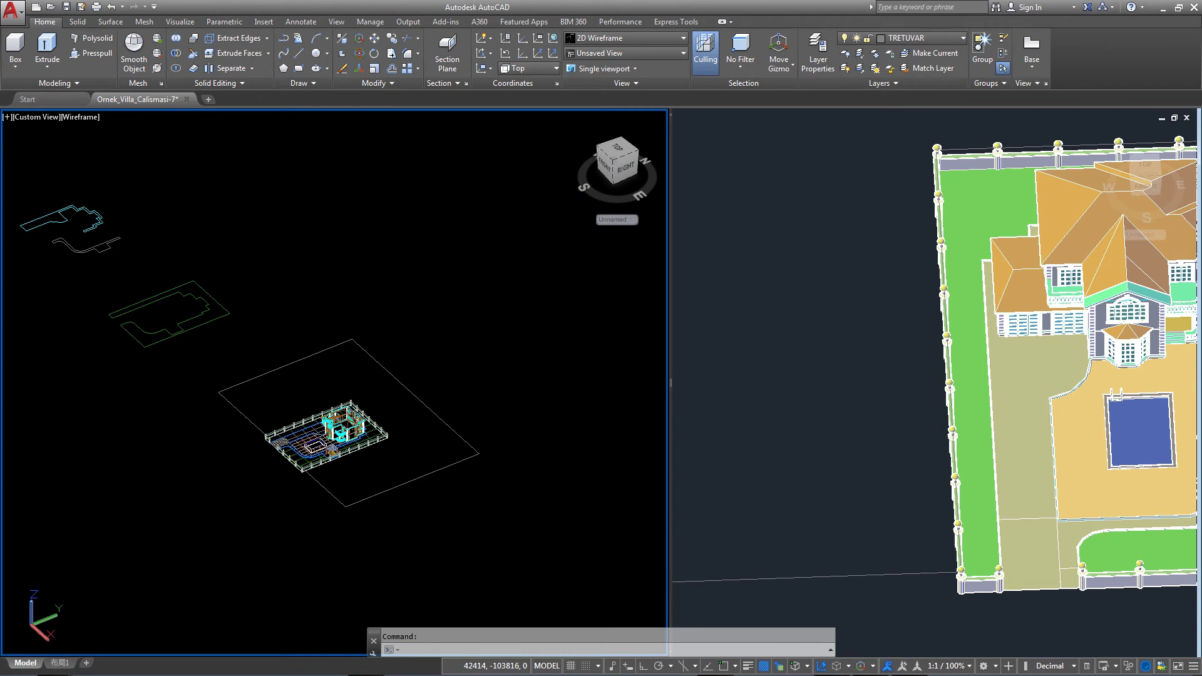
shift+middle_drag(242, 442, 354, 432)
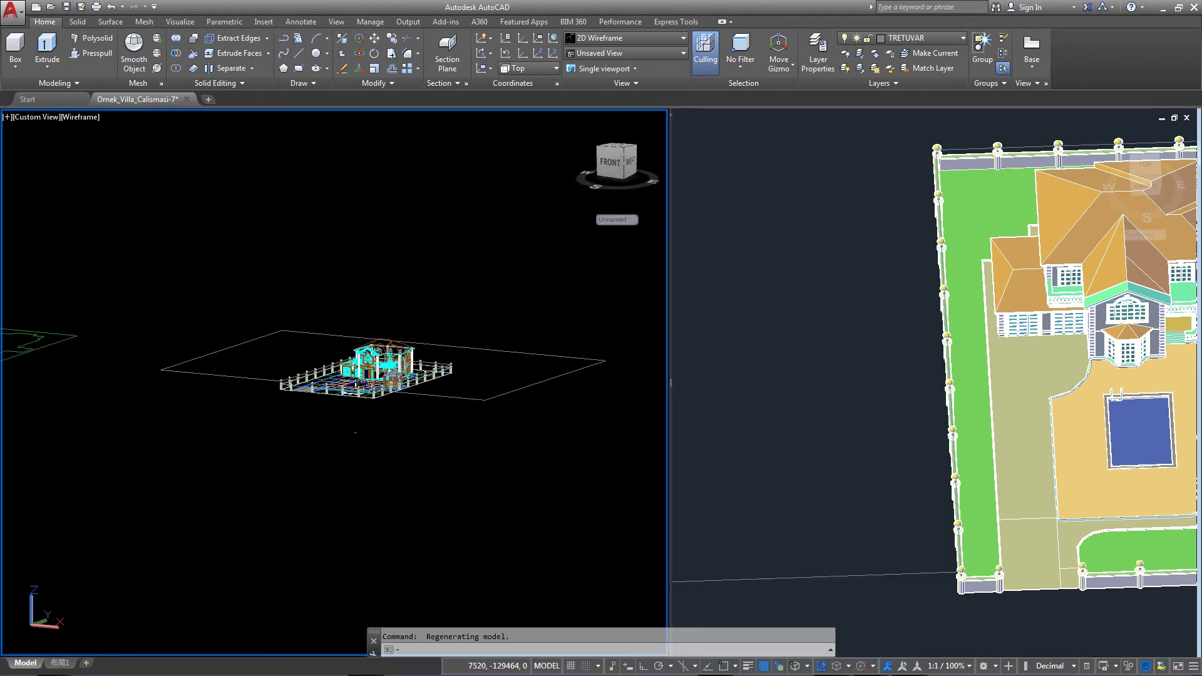
scroll(376, 351, up, 2)
shift+middle_drag(274, 269, 327, 623)
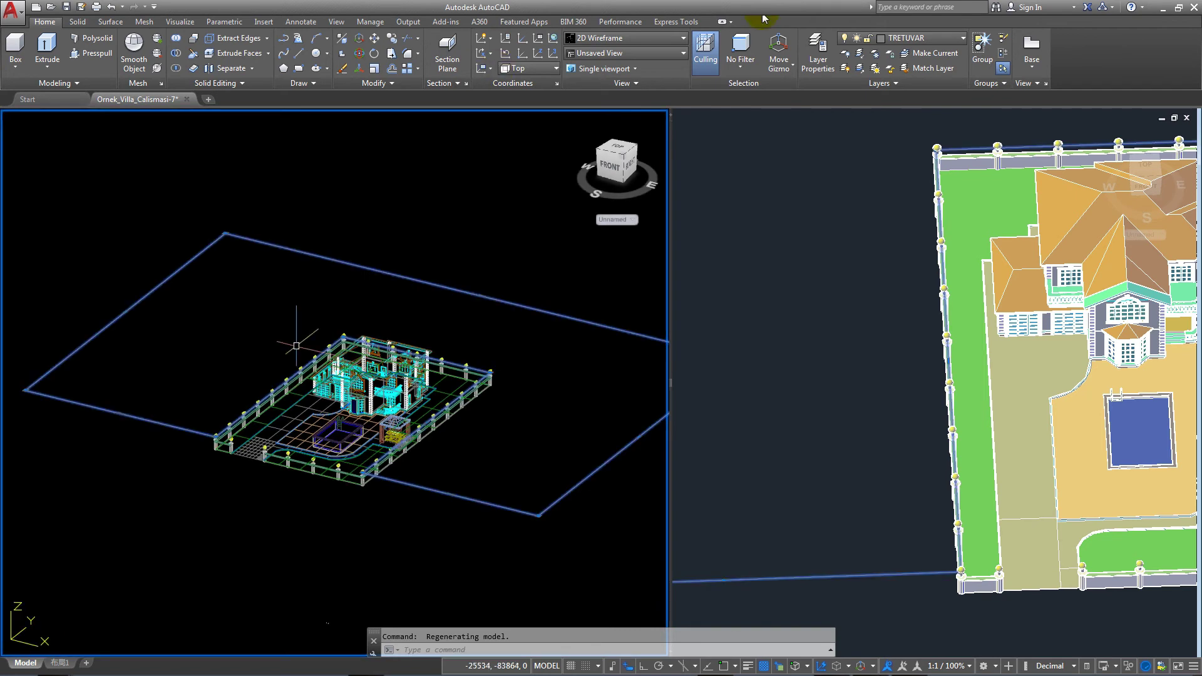
click(658, 38)
click(748, 67)
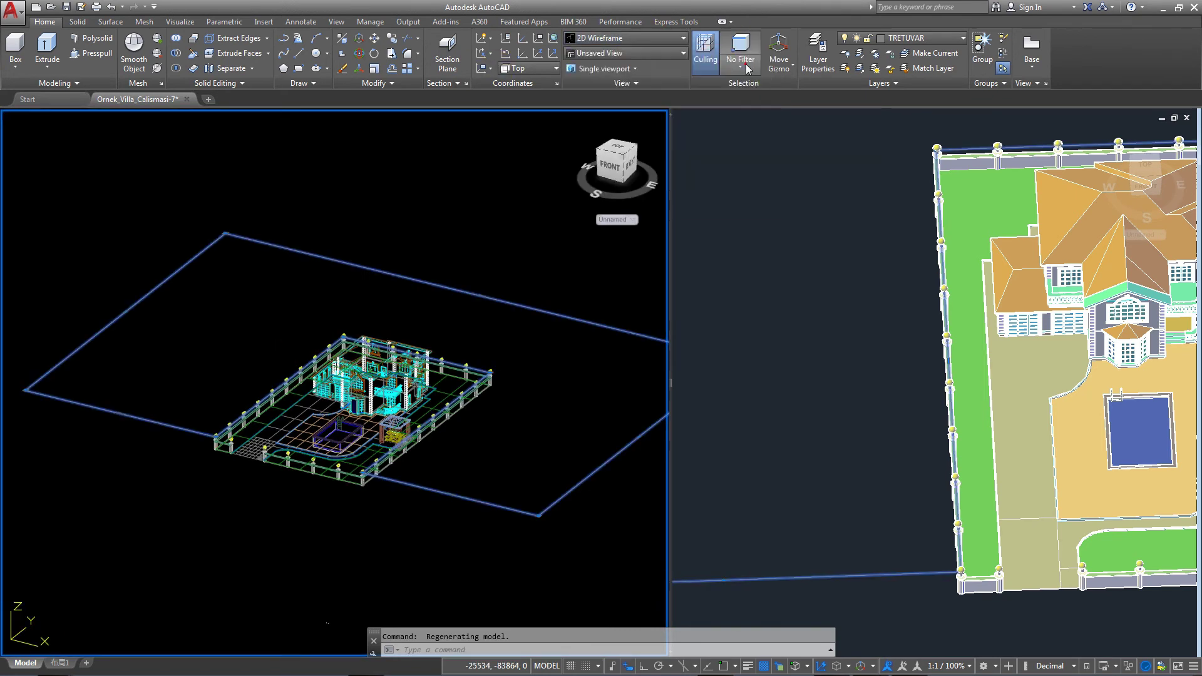
- Put the large ground rectangle on the Cim_Alan layer
click(512, 307)
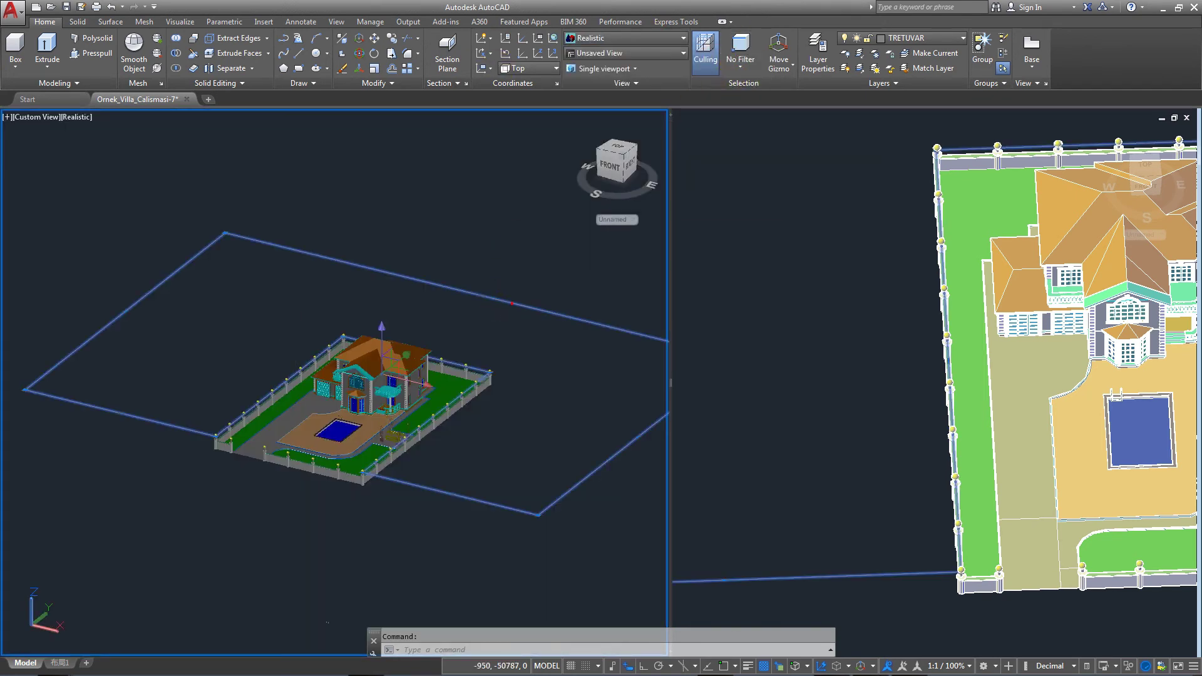
click(908, 40)
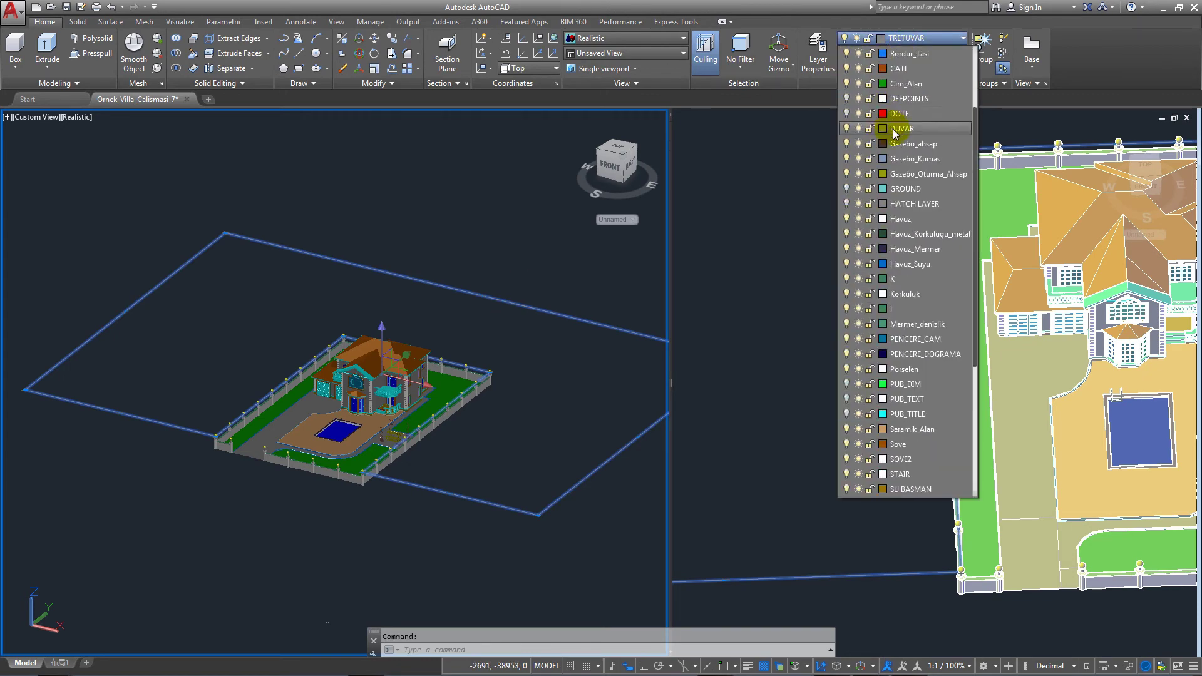
click(911, 190)
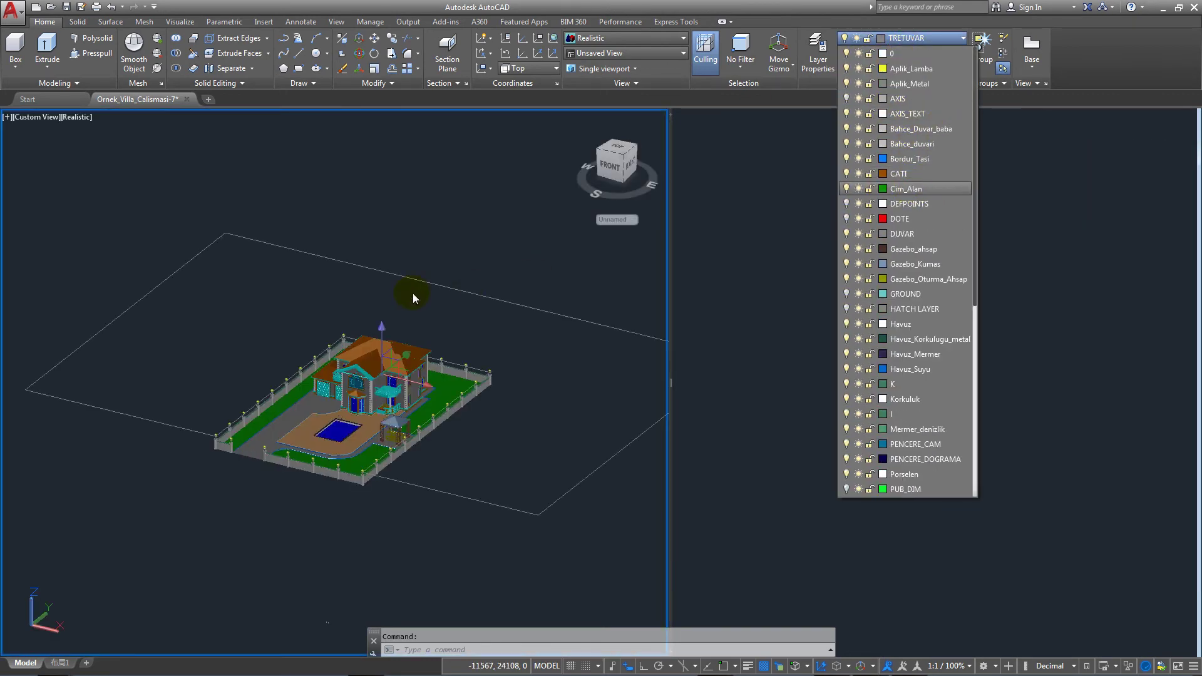
click(339, 298)
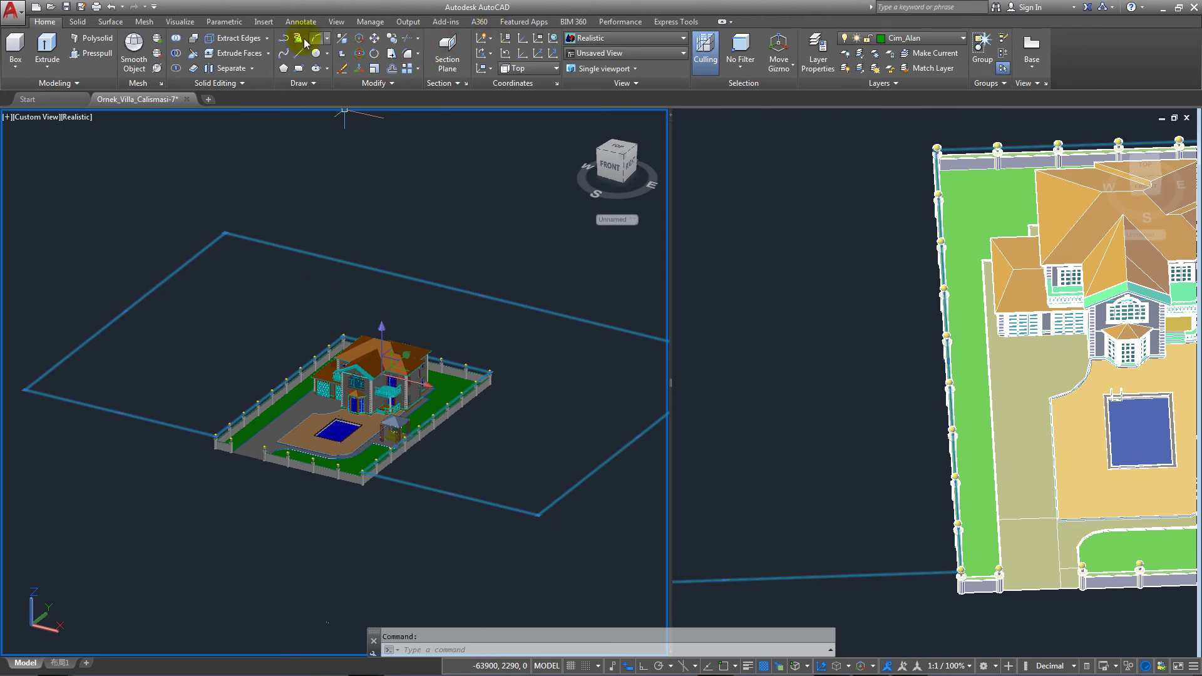
- Create a planar surface from the rectangle with the Surface tab's Planar Object option
click(76, 22)
click(109, 22)
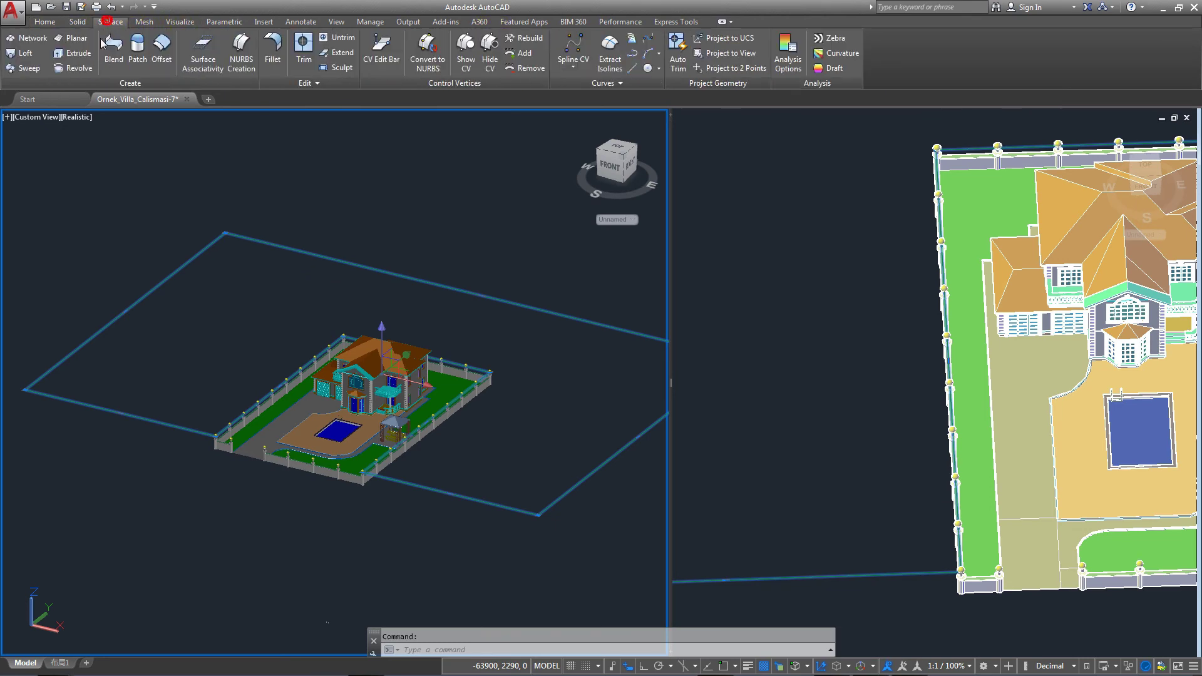
click(87, 40)
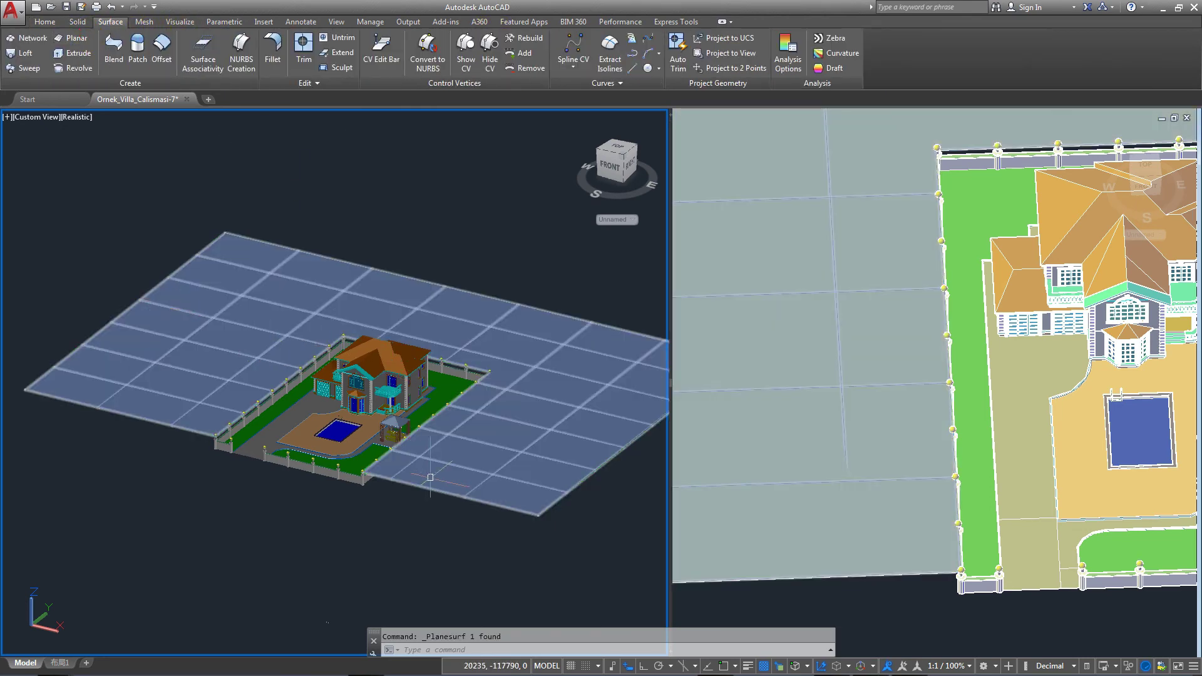
click(437, 518)
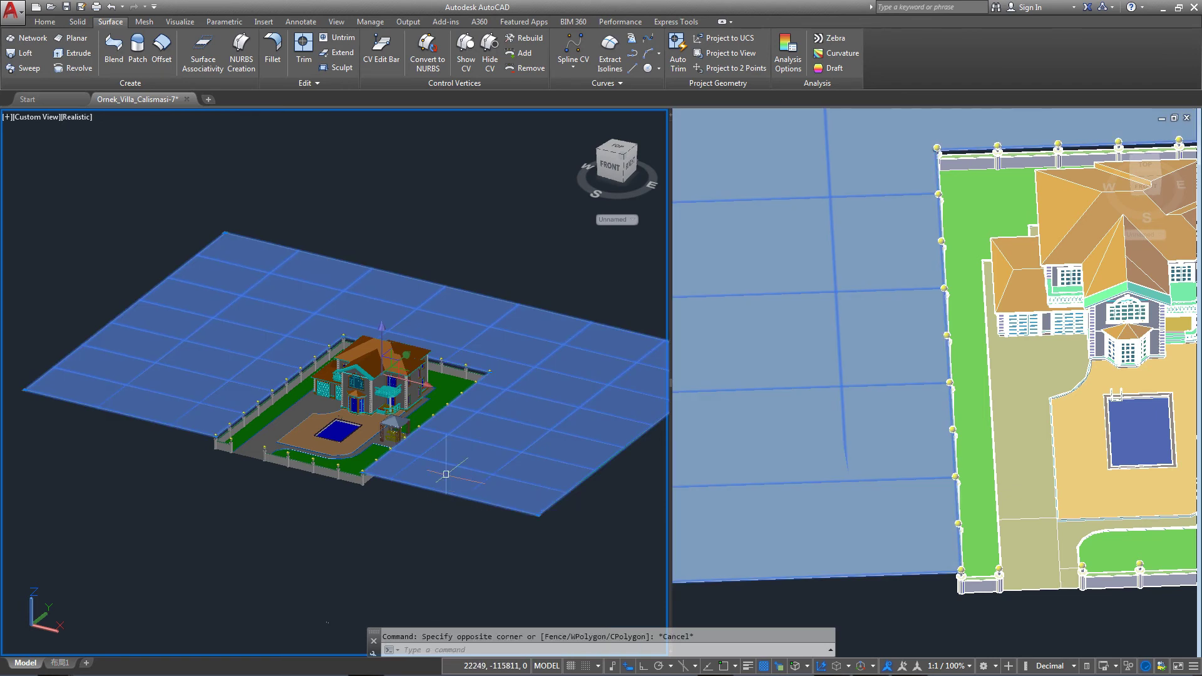
click(45, 23)
- Assign the surface to the Cim_Alan layer and switch to the front elevation
click(868, 35)
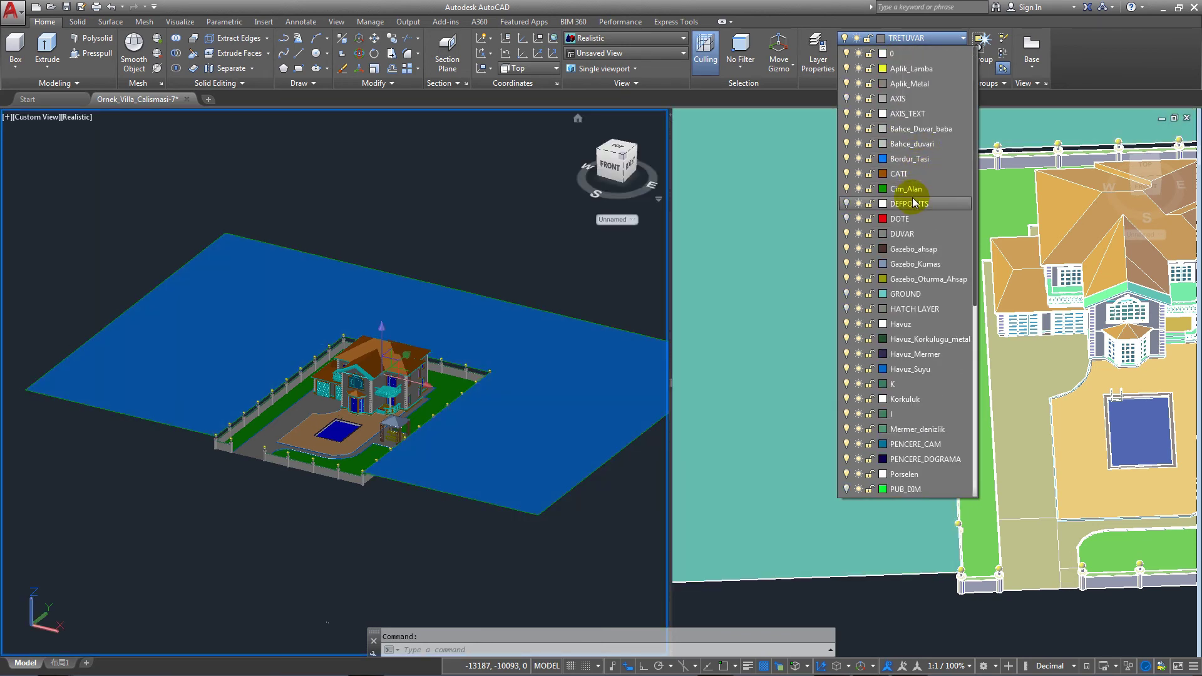
click(910, 190)
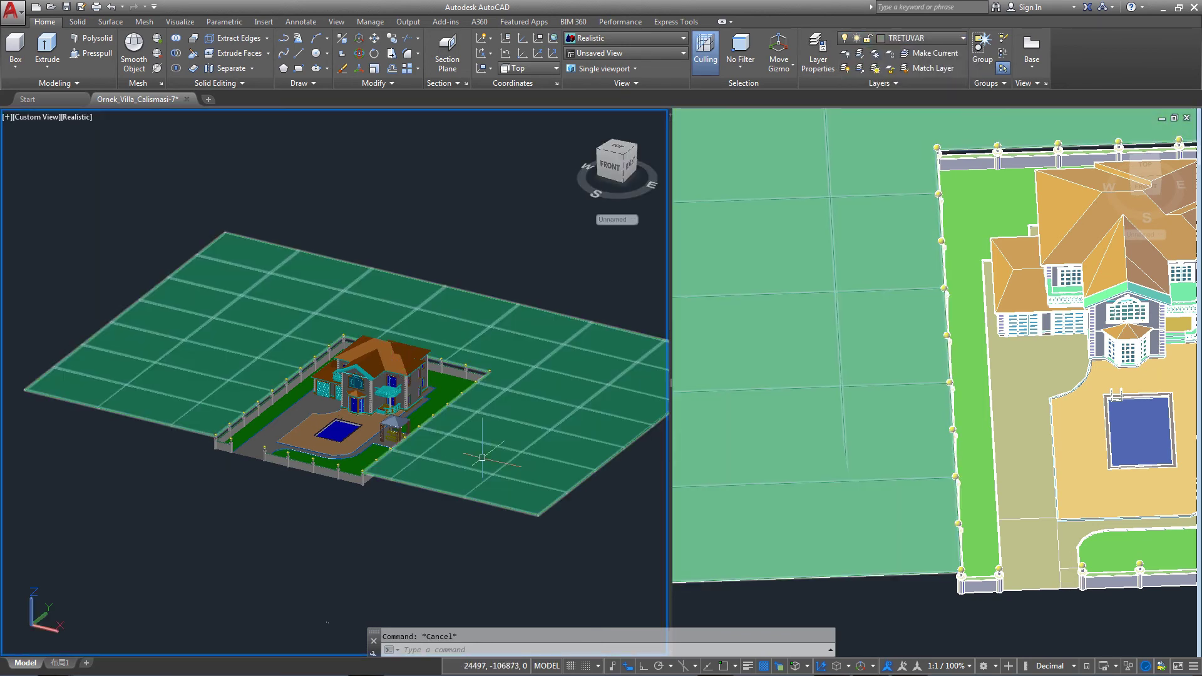
click(611, 164)
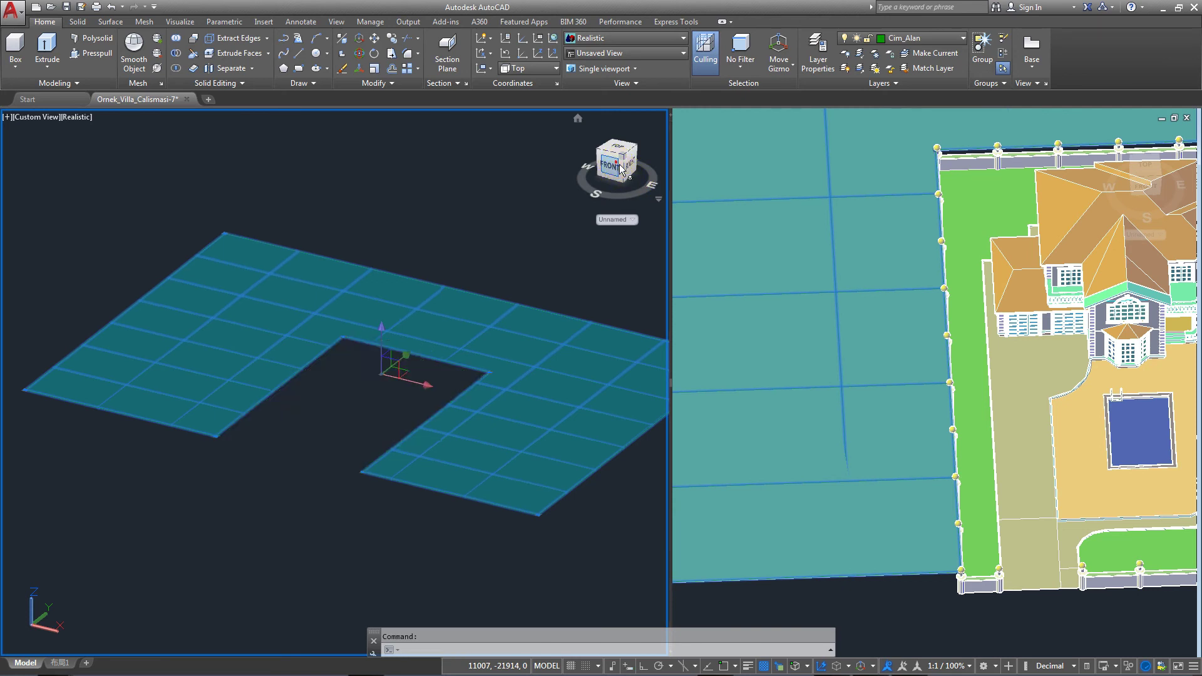
scroll(313, 371, up, 4)
scroll(345, 356, up, 1)
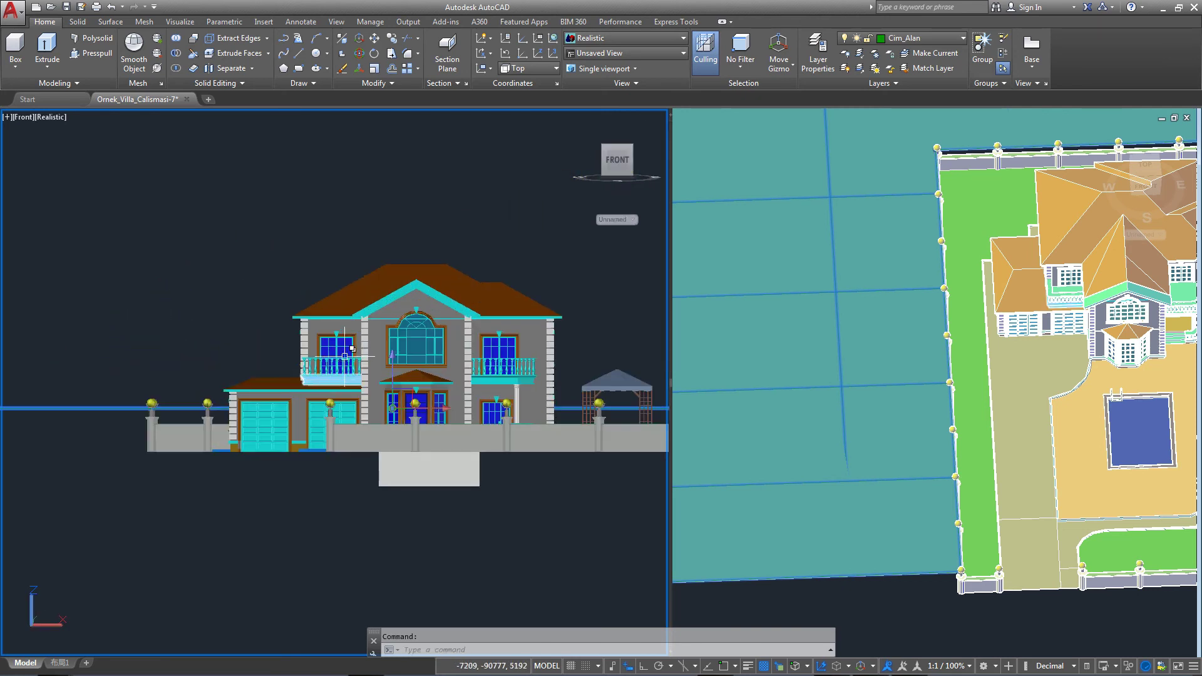
- Move the surface down so it sits at the villa's ground line
click(392, 408)
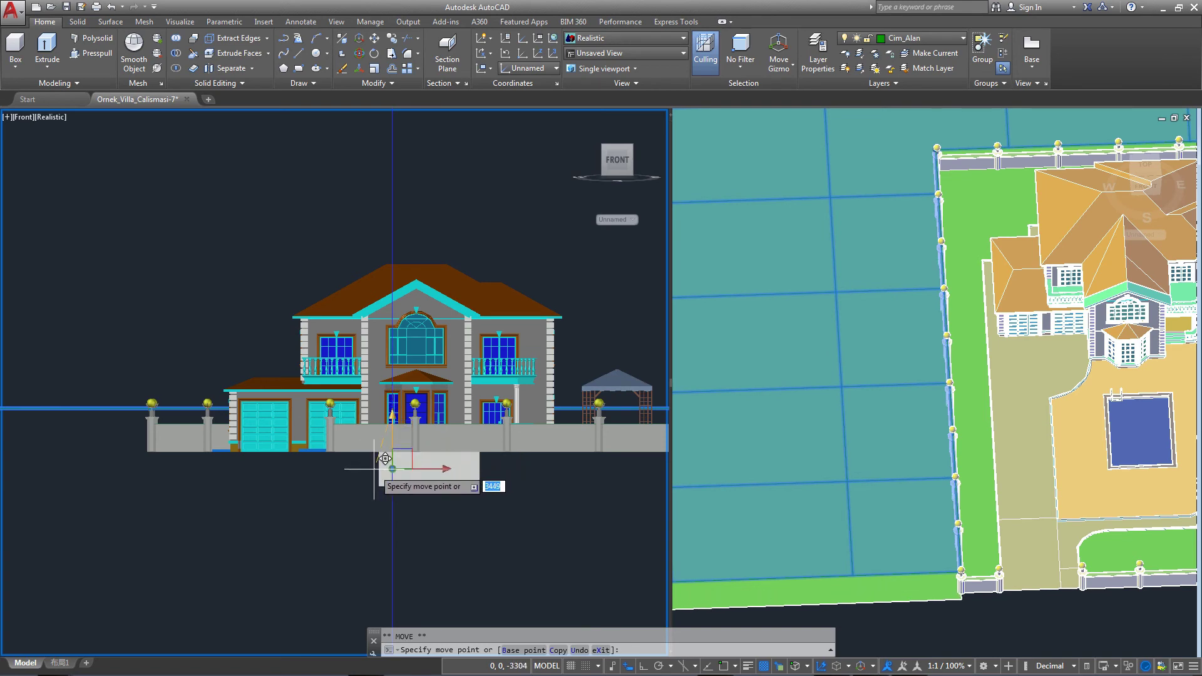
scroll(385, 459, down, 2)
scroll(375, 464, up, 2)
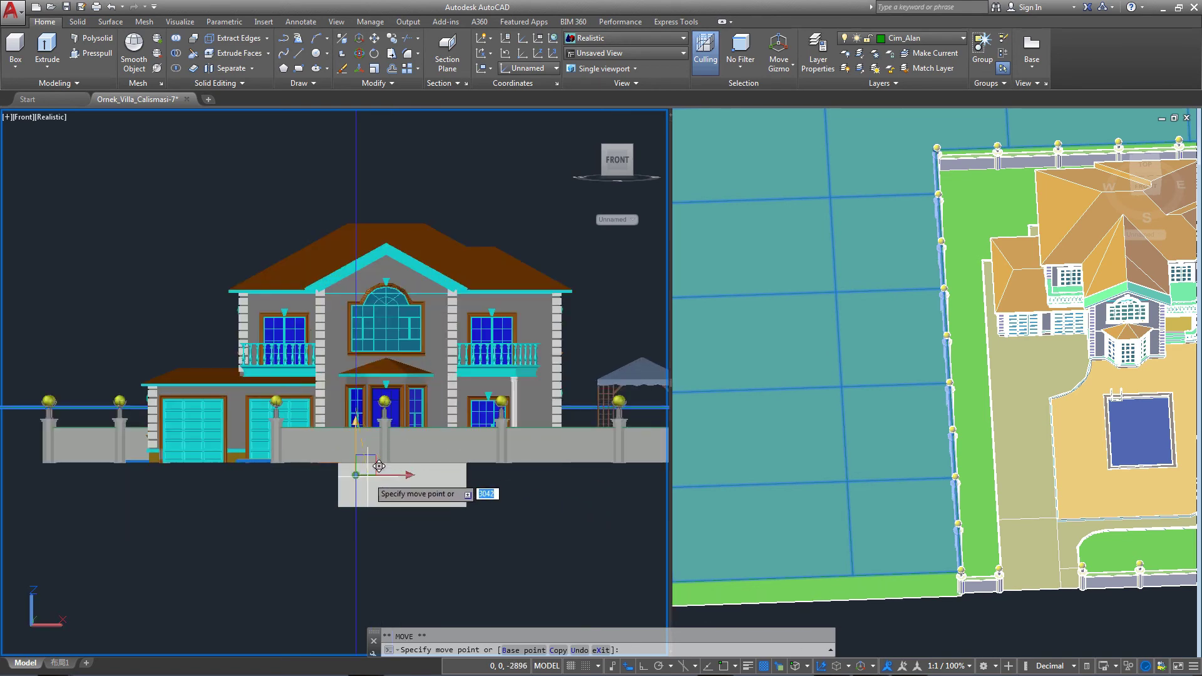
scroll(360, 457, up, 5)
scroll(373, 414, up, 3)
scroll(372, 414, up, 2)
scroll(364, 389, up, 1)
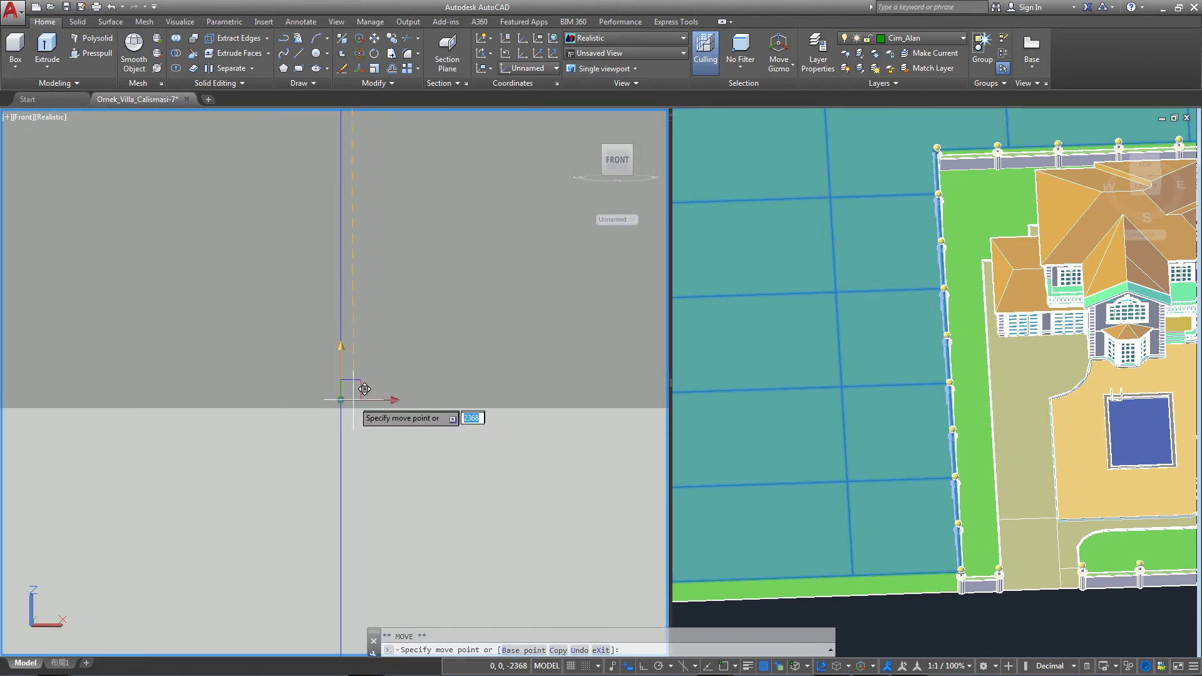
scroll(353, 398, up, 1)
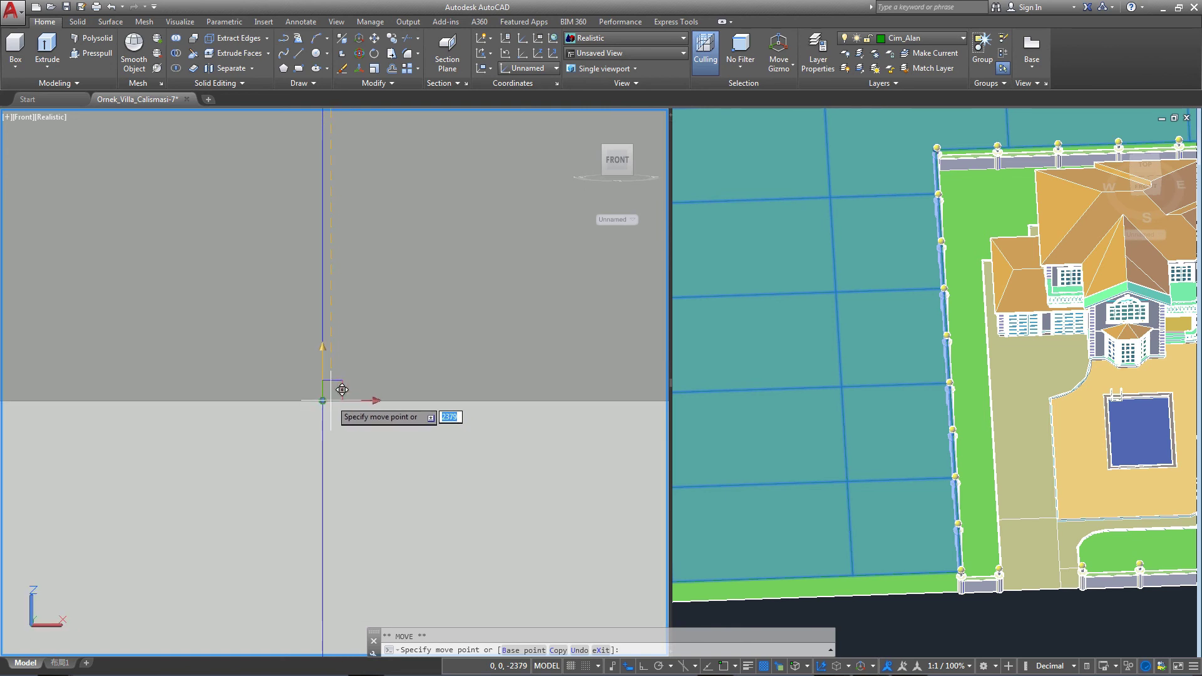
click(322, 400)
scroll(325, 400, down, 2)
scroll(329, 400, down, 3)
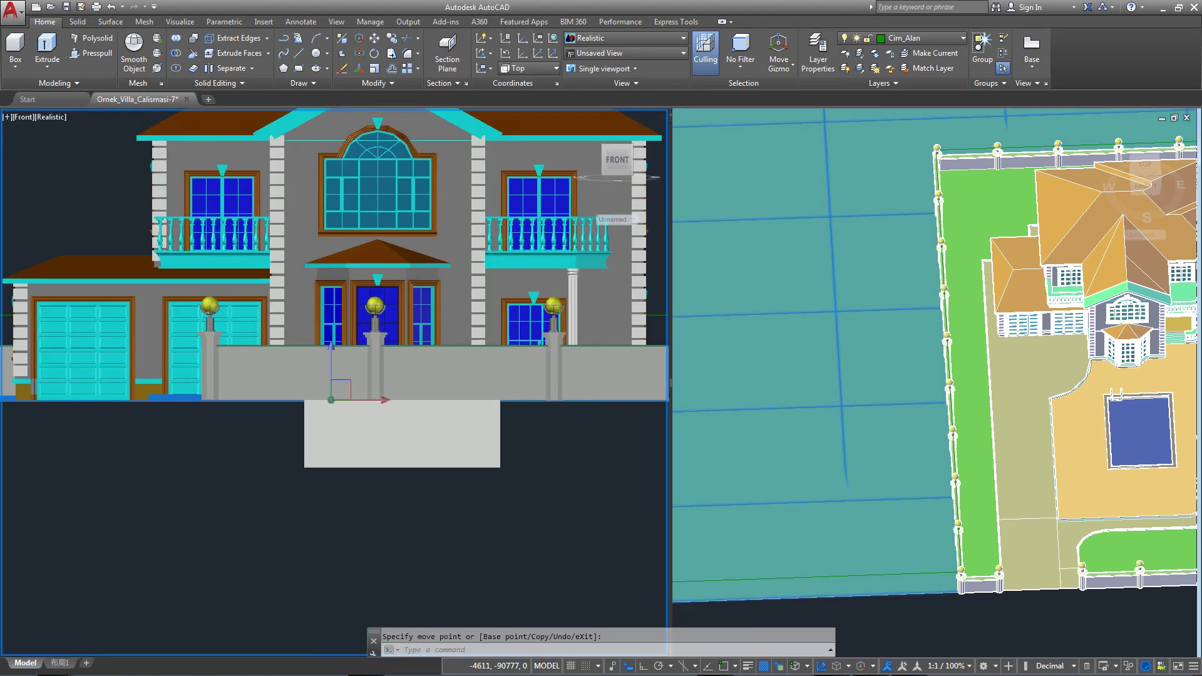
scroll(330, 401, down, 3)
scroll(215, 397, up, 2)
scroll(236, 376, up, 4)
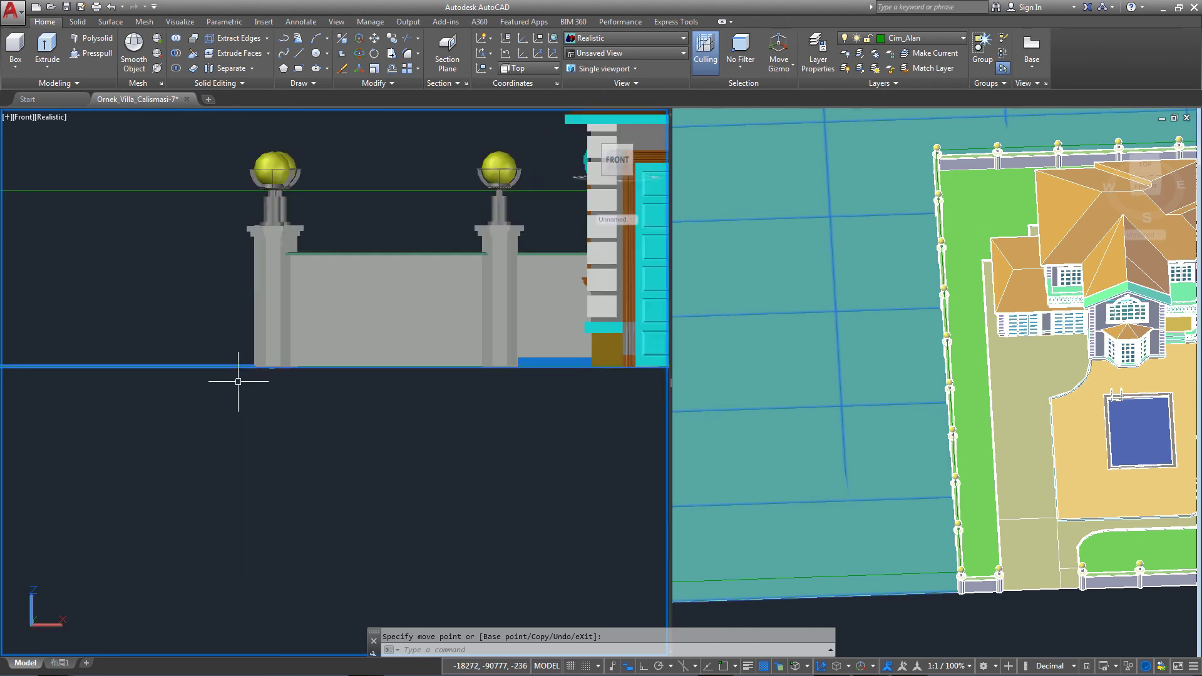
scroll(259, 349, up, 3)
- Orbit back to a 3D view of the site and cancel the current selection
shift+middle_drag(260, 348, 338, 288)
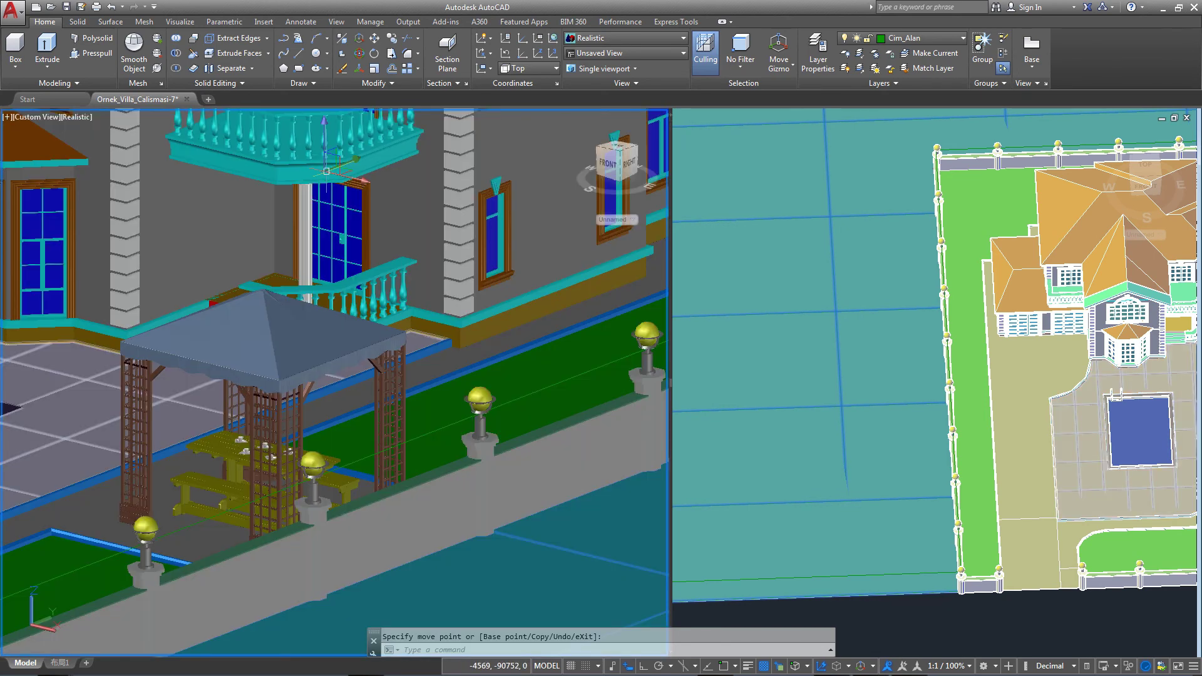
scroll(141, 404, up, 3)
scroll(138, 490, up, 3)
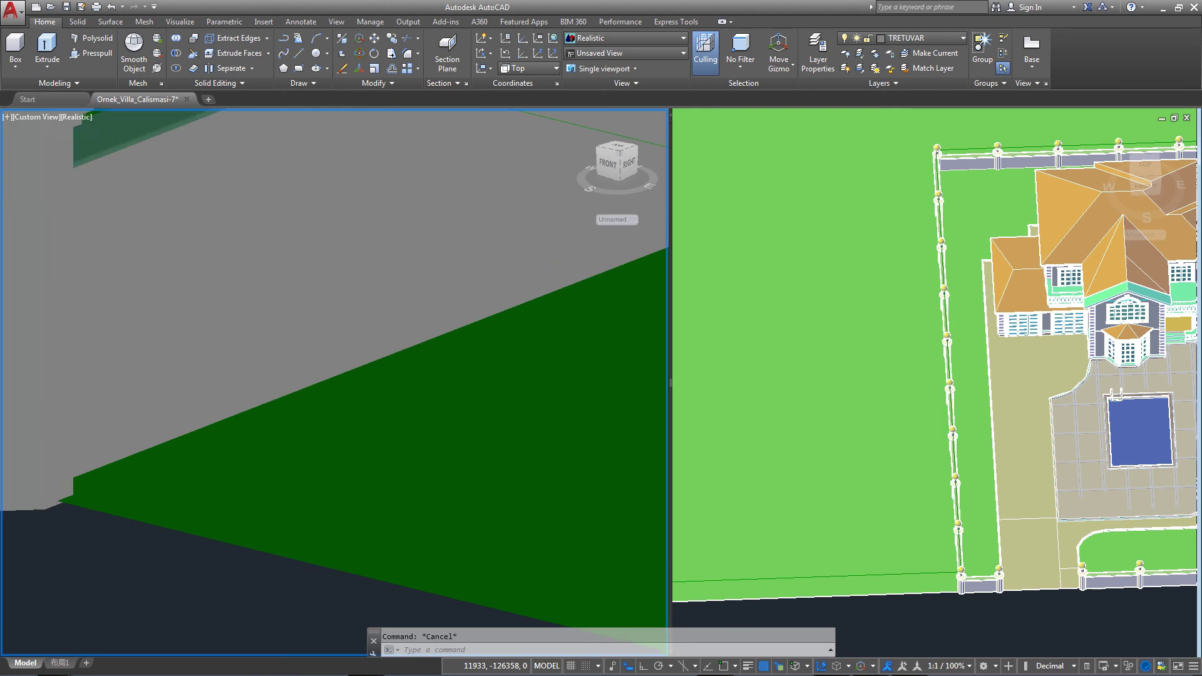
click(137, 498)
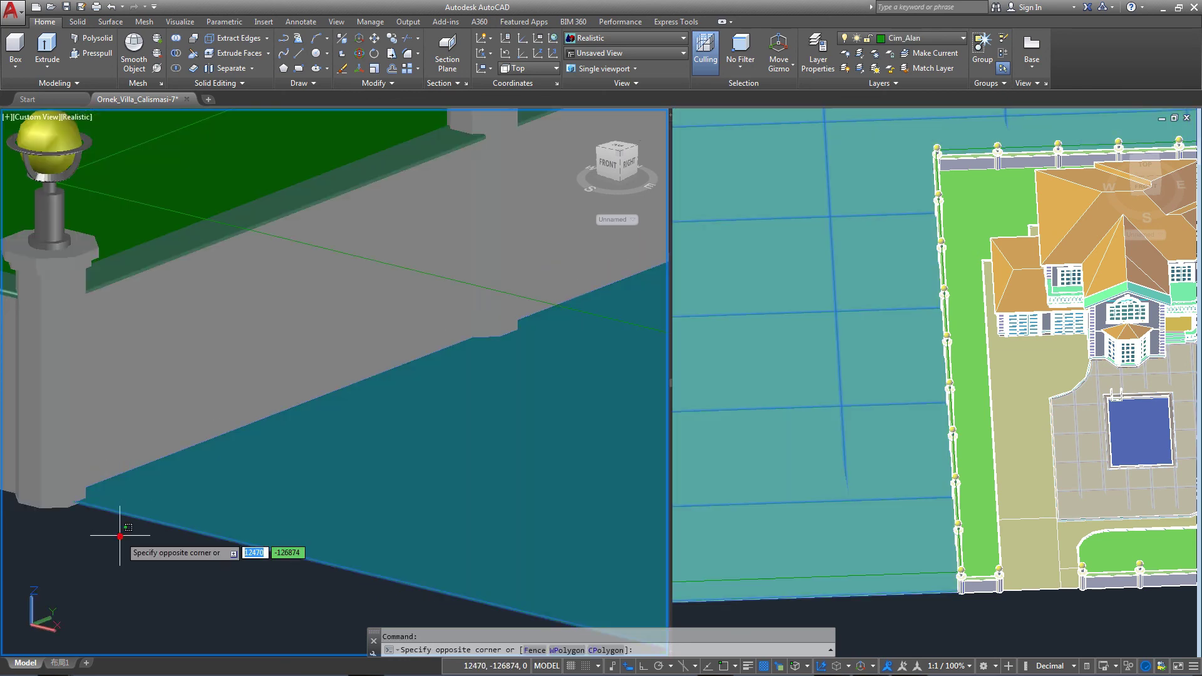
key(Escape)
scroll(119, 535, down, 3)
scroll(157, 529, down, 4)
scroll(188, 526, down, 3)
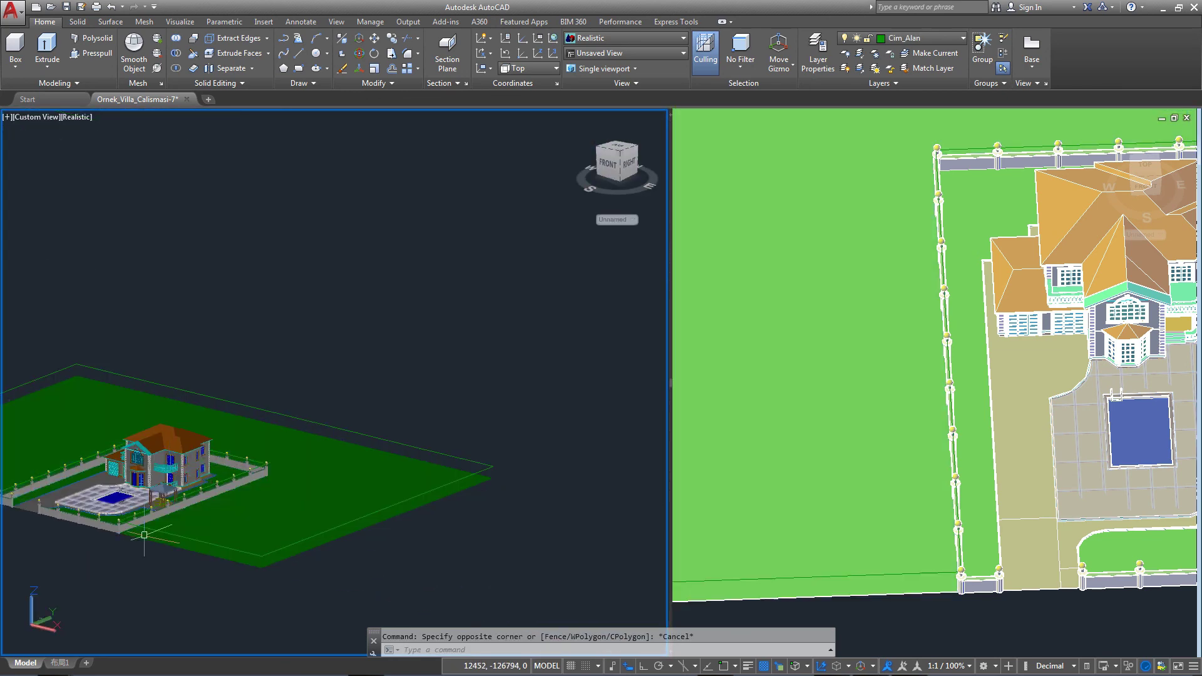
shift+middle_drag(301, 348, 423, 434)
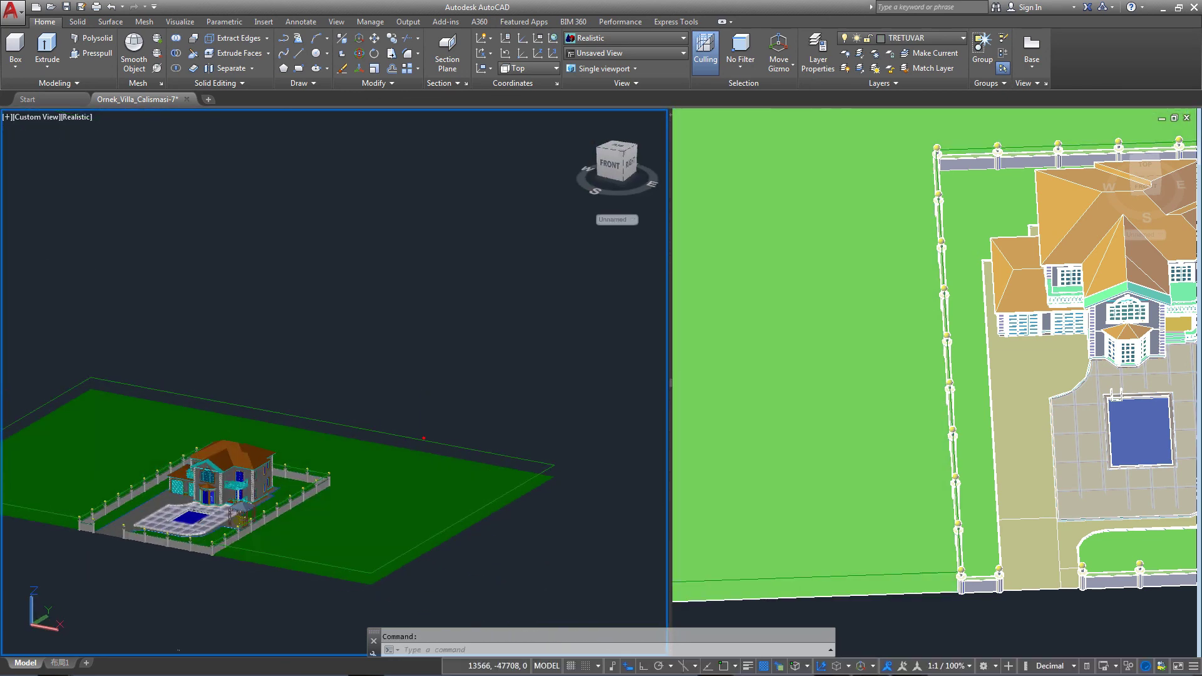
- Delete the leftover outline, then orbit to view the villa from the front
click(421, 429)
key(Delete)
scroll(469, 457, down, 3)
shift+middle_drag(532, 519, 595, 510)
scroll(565, 481, up, 3)
scroll(564, 477, up, 3)
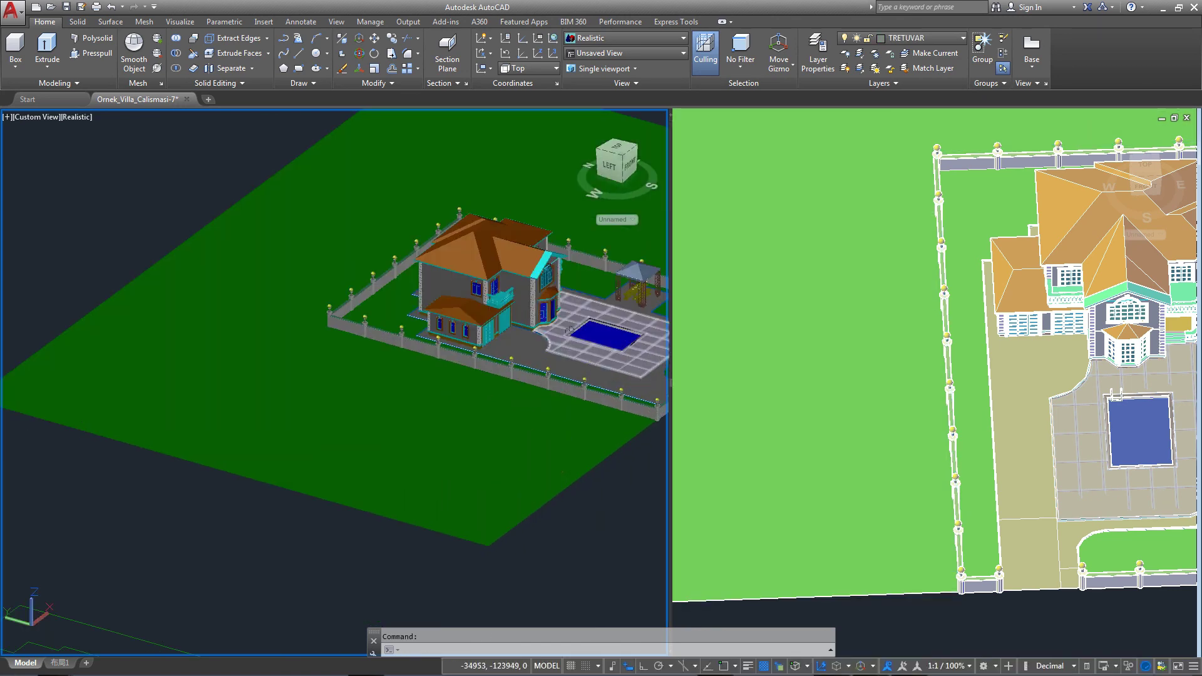
mouse_move(569, 330)
shift+middle_down()
mouse_move(461, 456)
mouse_move(301, 469)
mouse_move(319, 434)
mouse_move(359, 443)
mouse_move(359, 483)
mouse_move(428, 490)
mouse_move(415, 488)
shift+middle_up()
scroll(319, 434, up, 2)
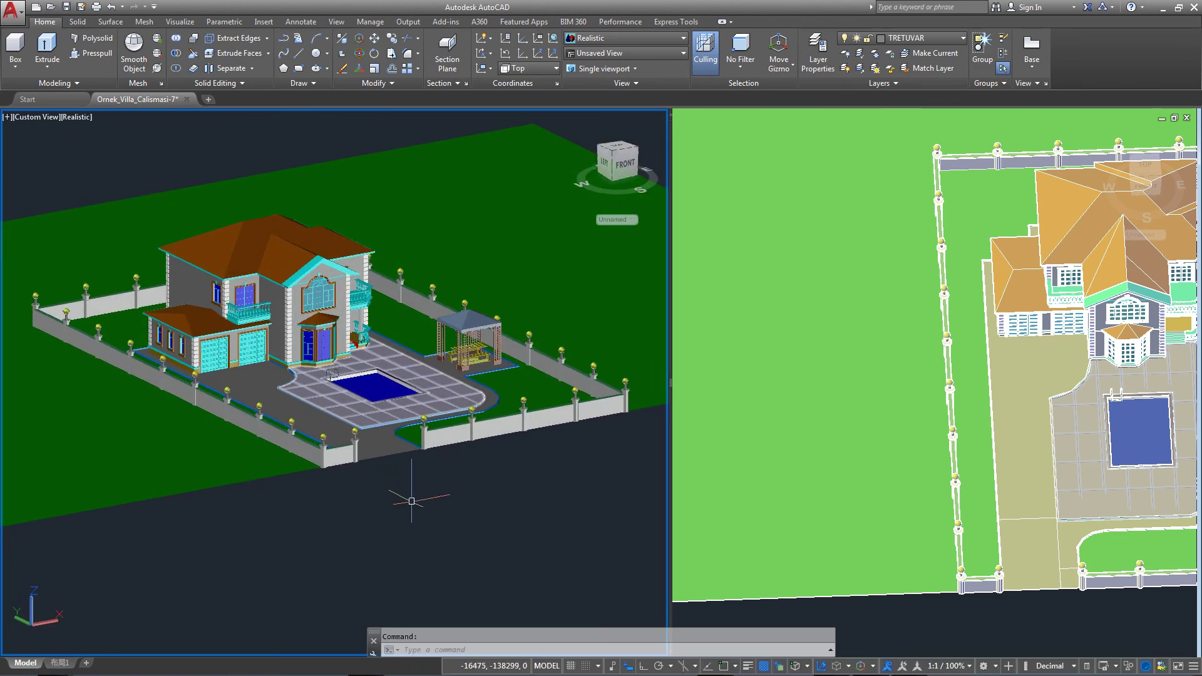